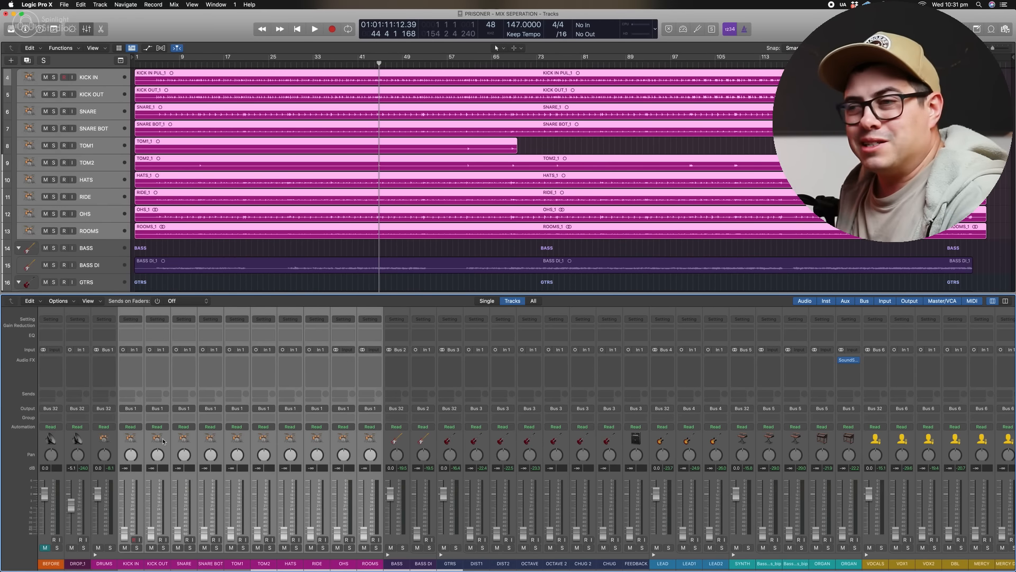
# Raise the KICK IN fader to 0.0 dB, KICK OUT to about -16 dB and SNARE to 0.0 dB.
pyautogui.moveTo(124, 536); pyautogui.dragTo(124, 500)
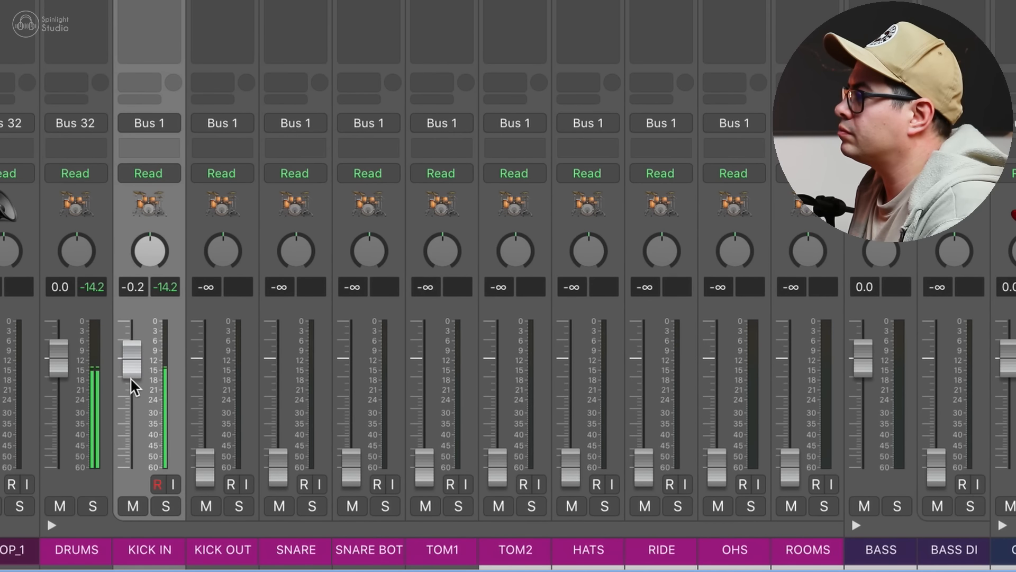
pyautogui.keyDown('alt'); pyautogui.click(125, 497); pyautogui.keyUp('alt')
pyautogui.moveTo(202, 476); pyautogui.dragTo(203, 428)
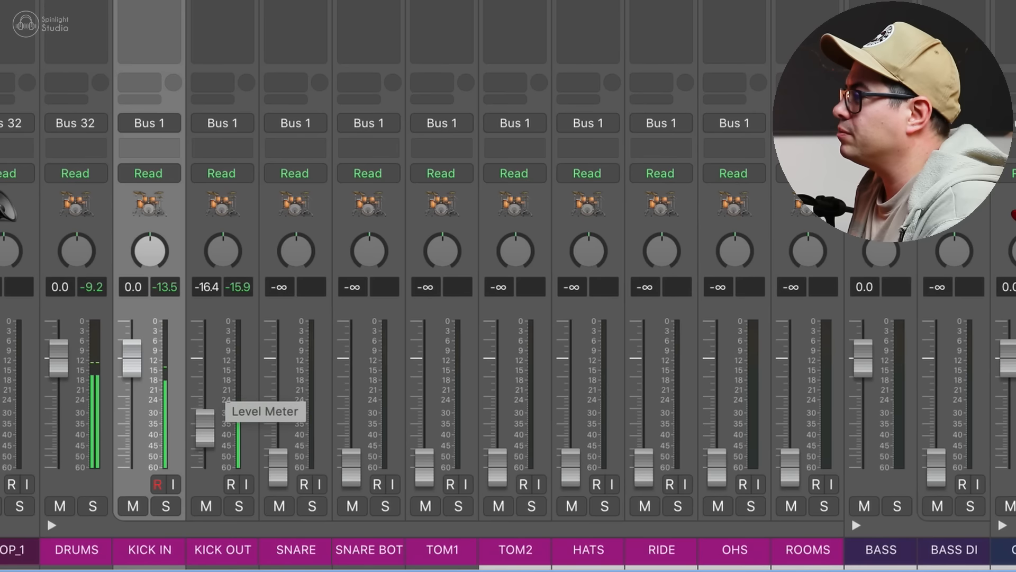
pyautogui.moveTo(278, 466); pyautogui.dragTo(278, 358)
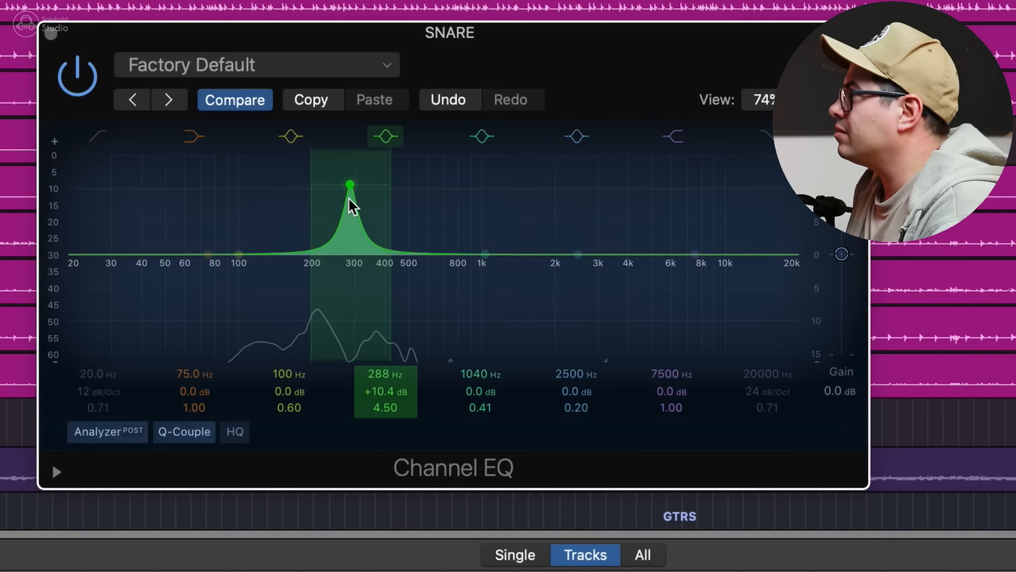
# Find and notch the SNARE resonance near 290 Hz with a Q 80 Channel EQ band, and raise SNARE BOT to -6.6 dB.
pyautogui.moveTo(347, 200); pyautogui.dragTo(354, 159)
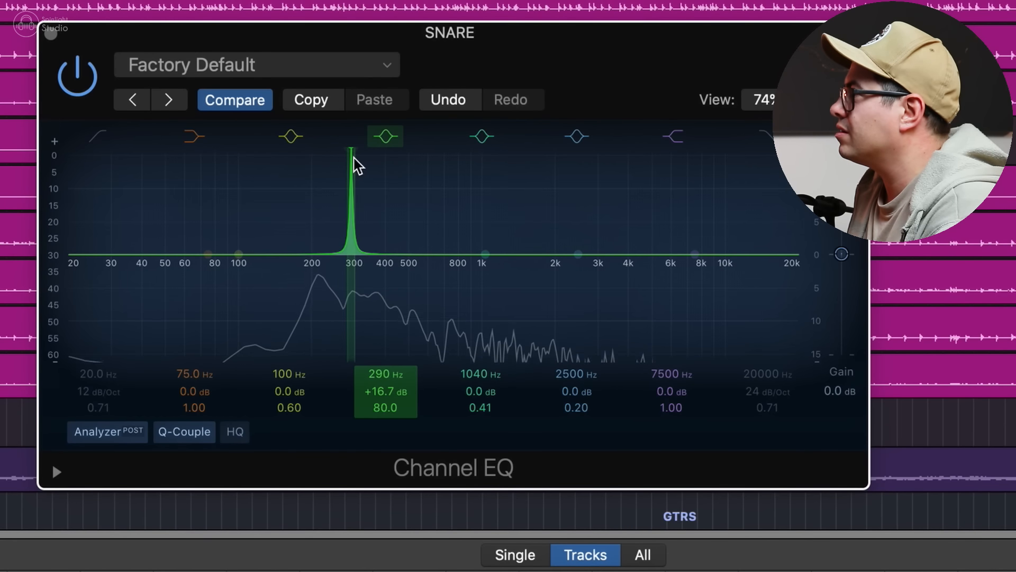
pyautogui.moveTo(382, 381)
pyautogui.mouseDown()
pyautogui.moveTo(382, 434)
pyautogui.moveTo(388, 376)
pyautogui.mouseUp()
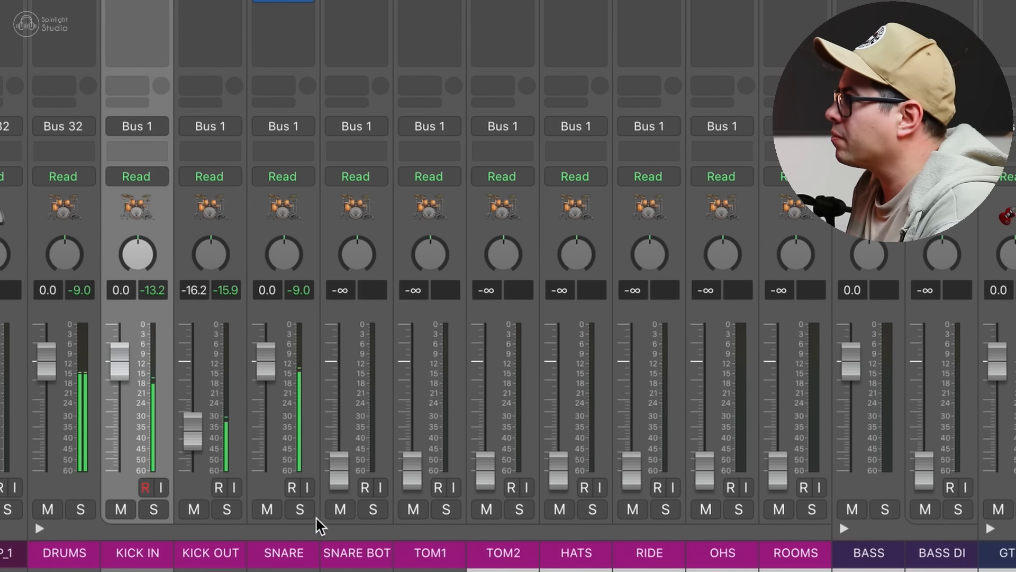
pyautogui.moveTo(336, 476); pyautogui.dragTo(338, 400)
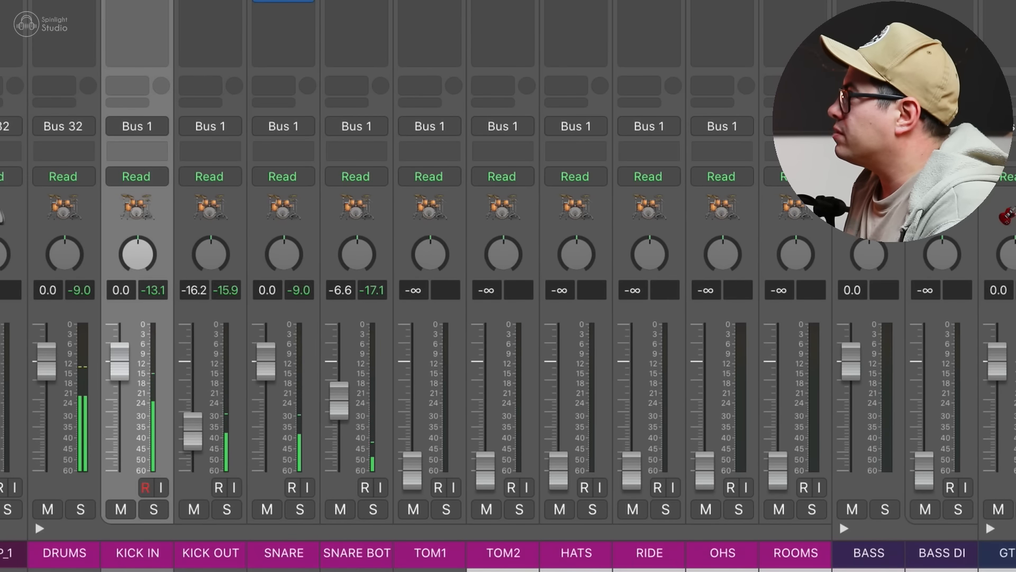
# Pan TOM1 to -39 and TOM2 to +40, and raise both tom faders to 0.0 dB.
pyautogui.moveTo(423, 266); pyautogui.dragTo(419, 317)
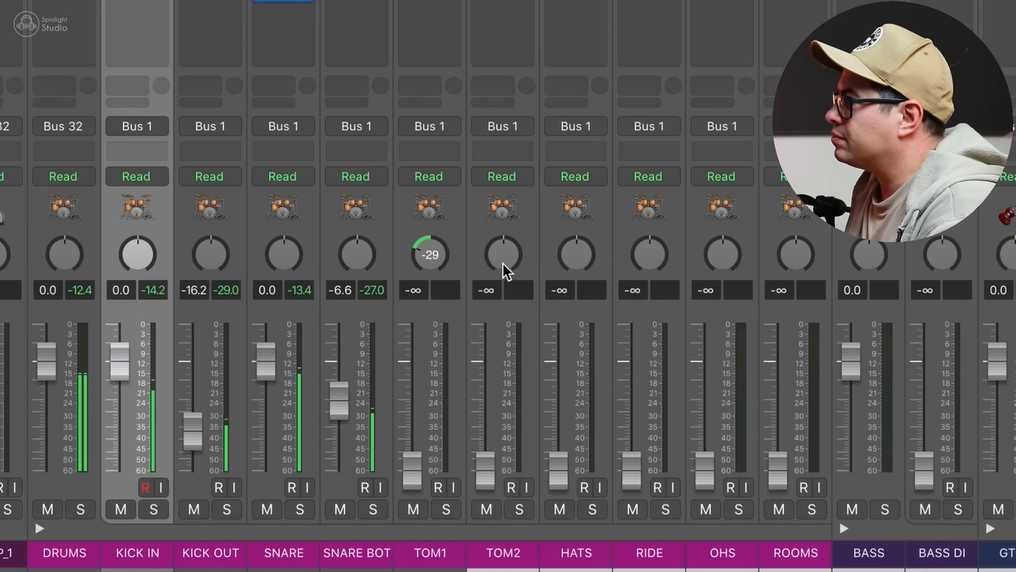
pyautogui.moveTo(504, 265); pyautogui.dragTo(503, 199)
pyautogui.moveTo(436, 249); pyautogui.dragTo(438, 267)
pyautogui.moveTo(504, 254); pyautogui.dragTo(504, 262)
pyautogui.moveTo(516, 214); pyautogui.dragTo(430, 227)
pyautogui.keyDown('alt'); pyautogui.click(416, 458); pyautogui.keyUp('alt')
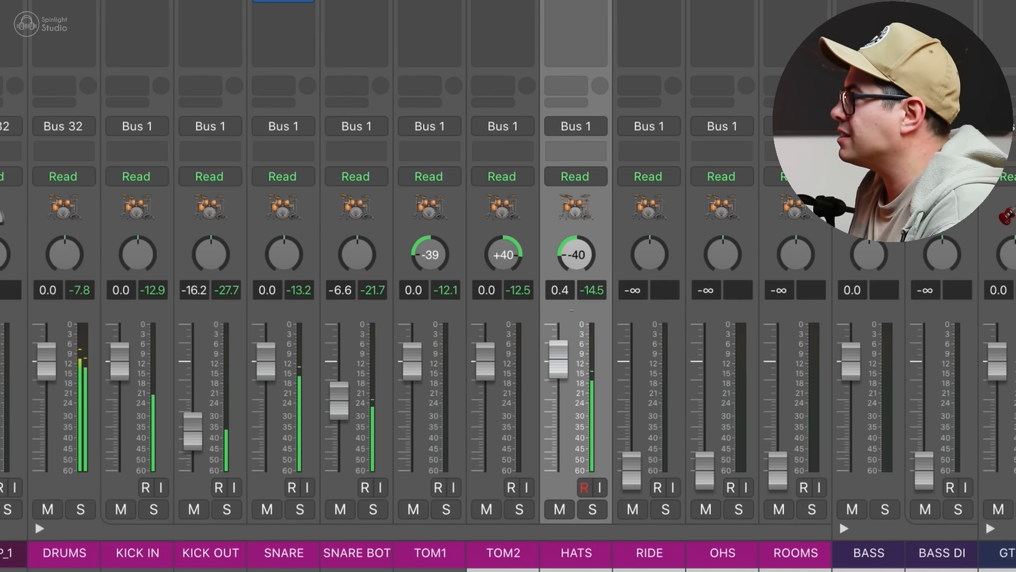
# Lower the HATS fader to -9.6 dB, and set RIDE to pan +33 at -10.8 dB.
pyautogui.moveTo(562, 350); pyautogui.dragTo(562, 400)
pyautogui.moveTo(651, 260)
pyautogui.mouseDown()
pyautogui.moveTo(651, 243)
pyautogui.moveTo(651, 252)
pyautogui.mouseUp()
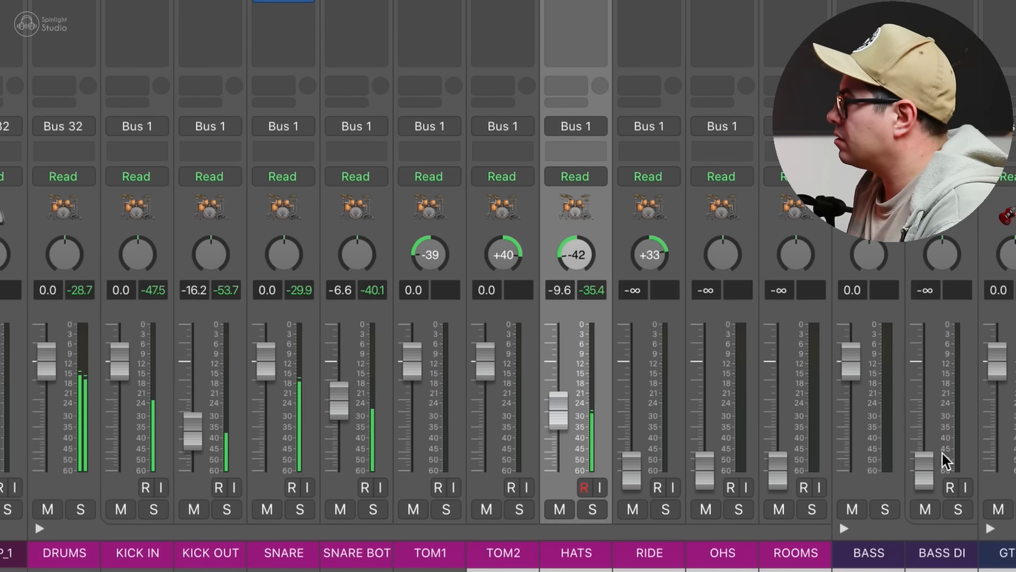
pyautogui.moveTo(643, 469); pyautogui.dragTo(643, 413)
# Bring in the overheads (OHS) at -0.8 dB and the ROOMS channel at -4.3 dB.
pyautogui.moveTo(698, 472); pyautogui.dragTo(698, 362)
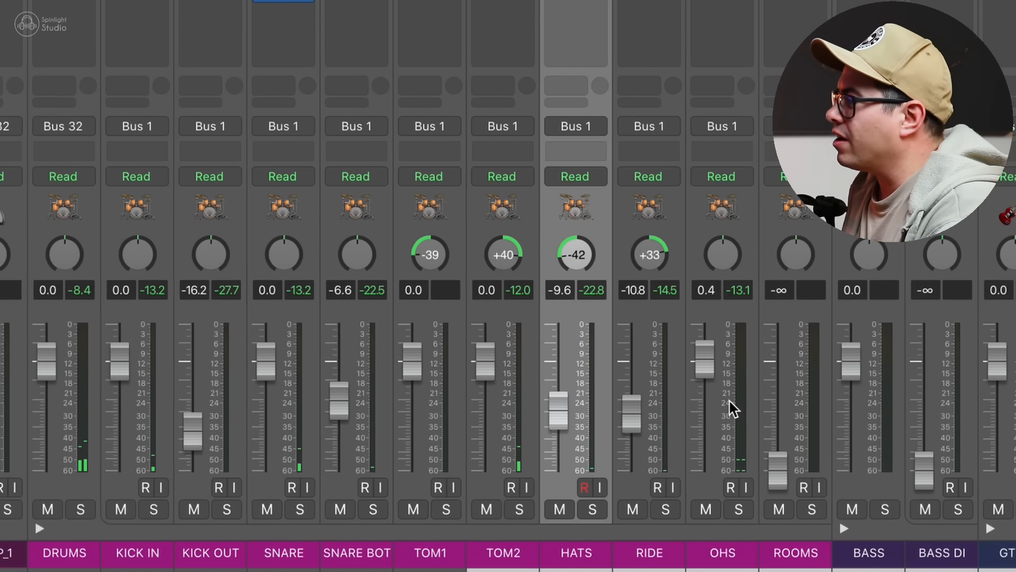
pyautogui.moveTo(704, 360)
pyautogui.mouseDown()
pyautogui.moveTo(704, 344)
pyautogui.moveTo(704, 367)
pyautogui.mouseUp()
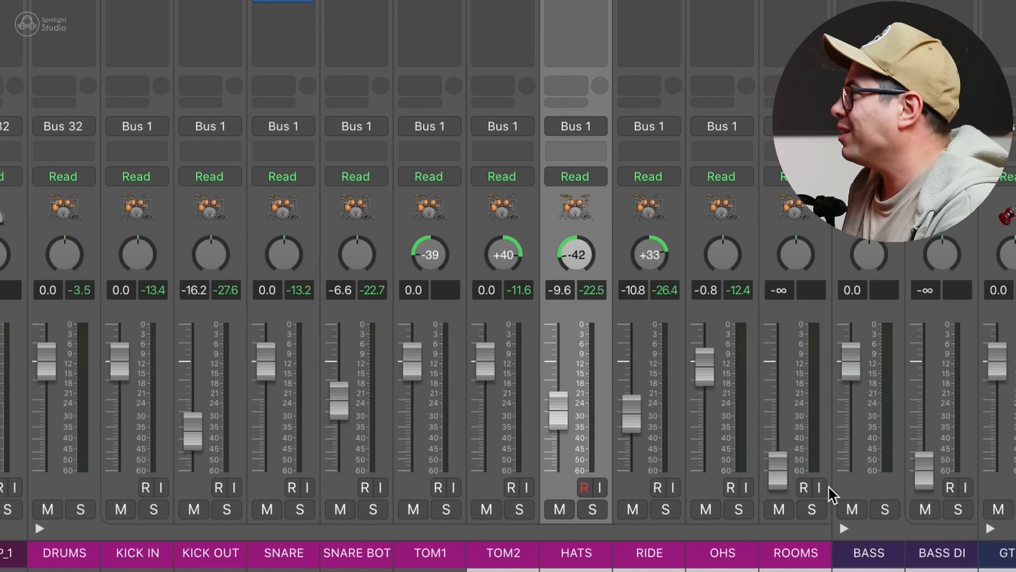
pyautogui.moveTo(778, 470); pyautogui.dragTo(778, 389)
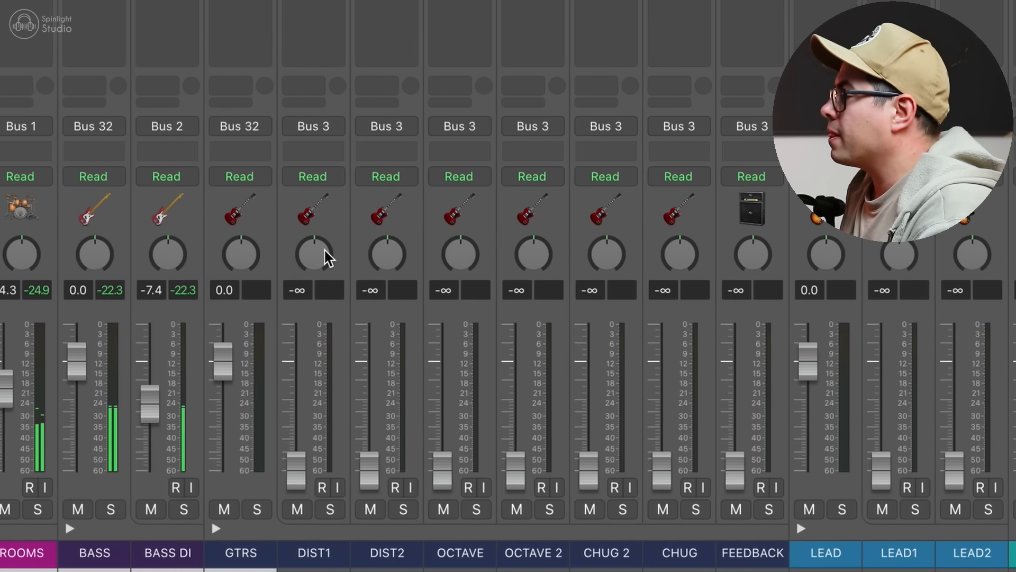
# Pan DIST1 to -64 and DIST2 to +63, and balance both guitar faders at about -6 dB.
pyautogui.moveTo(296, 468); pyautogui.dragTo(295, 395)
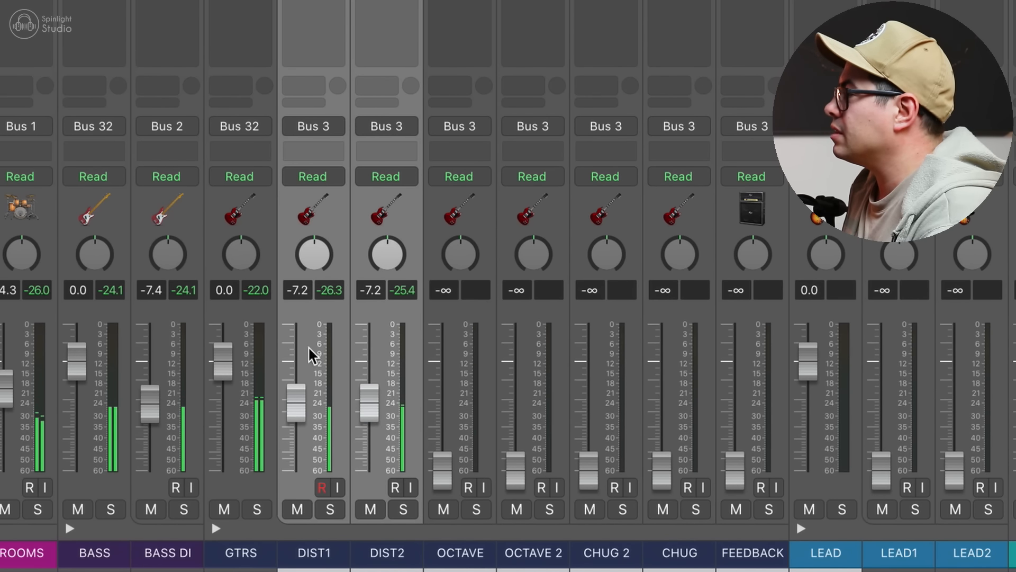
pyautogui.click(314, 254)
pyautogui.moveTo(401, 263); pyautogui.dragTo(323, 209)
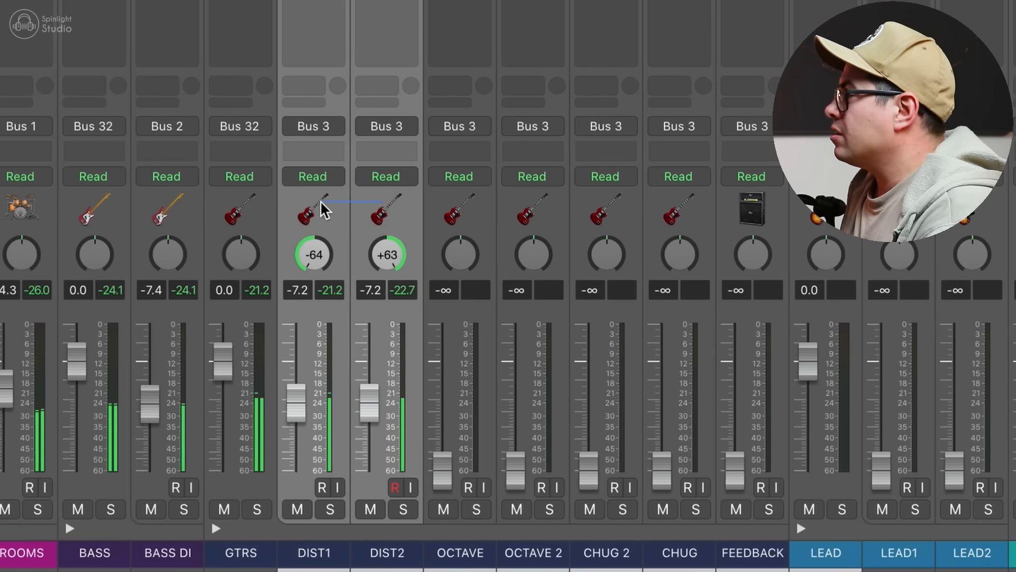
pyautogui.moveTo(295, 453); pyautogui.dragTo(295, 449)
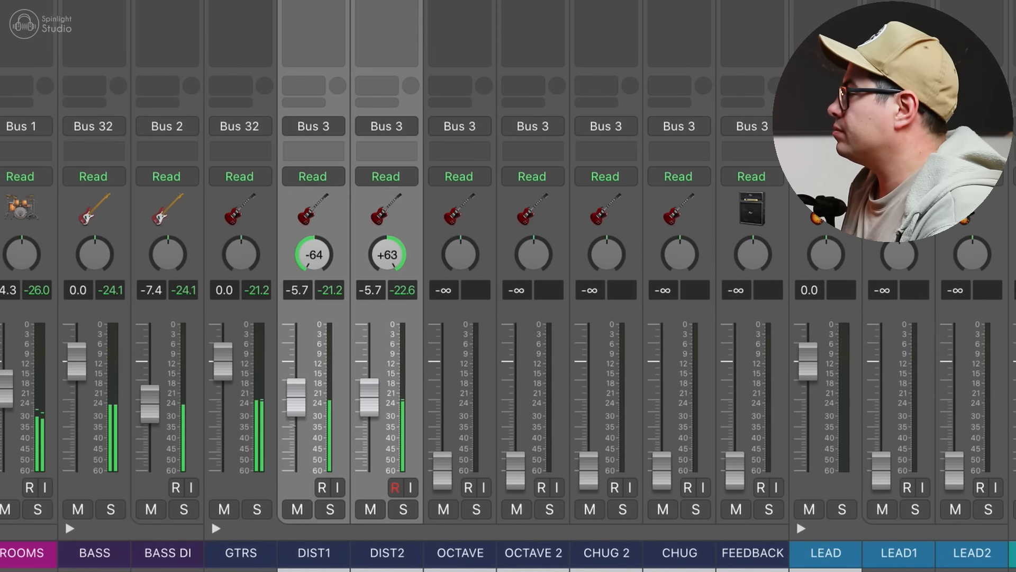
pyautogui.moveTo(295, 397); pyautogui.dragTo(295, 400)
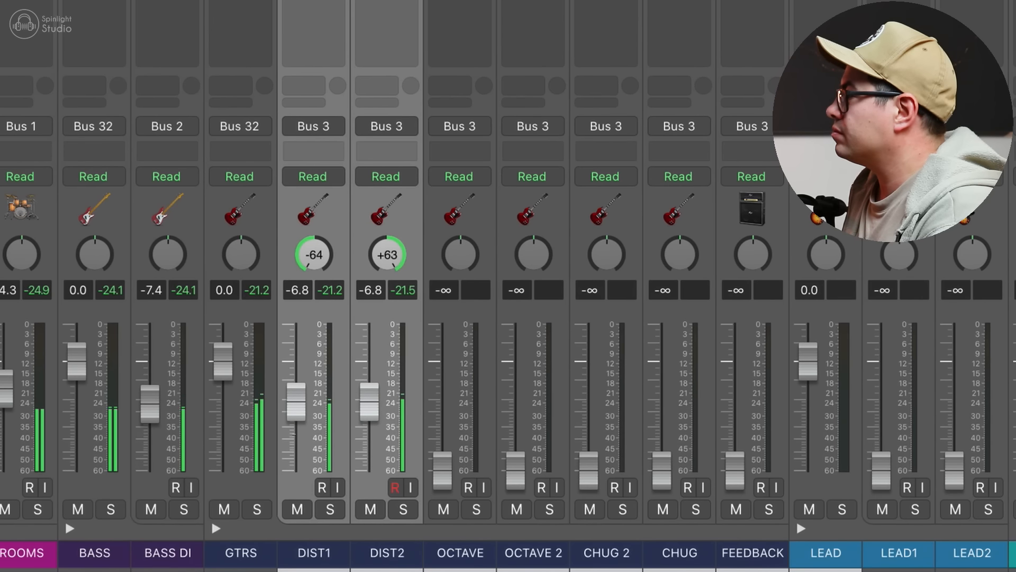
pyautogui.moveTo(296, 400); pyautogui.dragTo(296, 399)
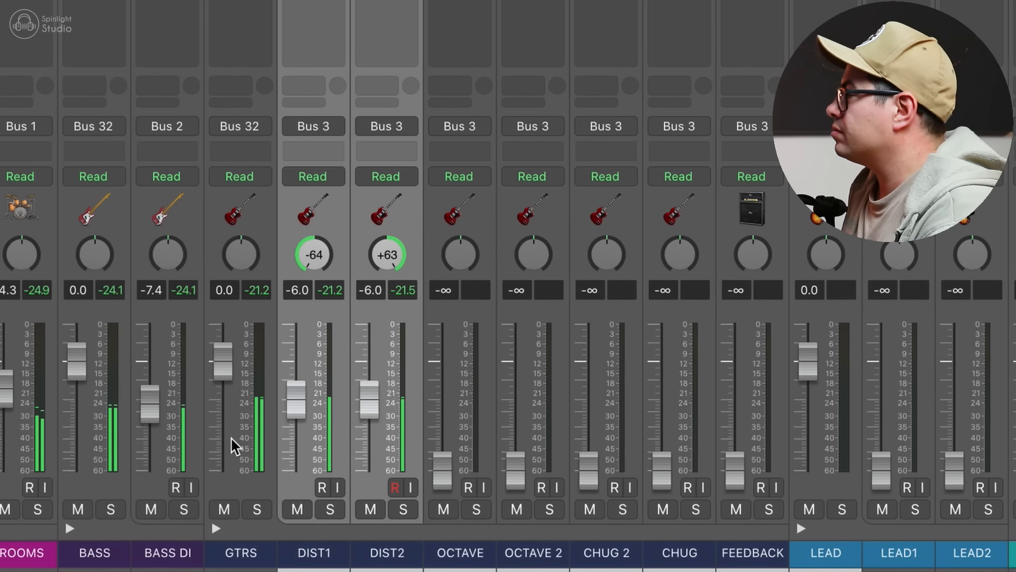
# Lower BASS DI to -8.6 dB, raise the overheads (OHS) to 0.7 dB, and stop playback.
pyautogui.moveTo(155, 421); pyautogui.dragTo(155, 424)
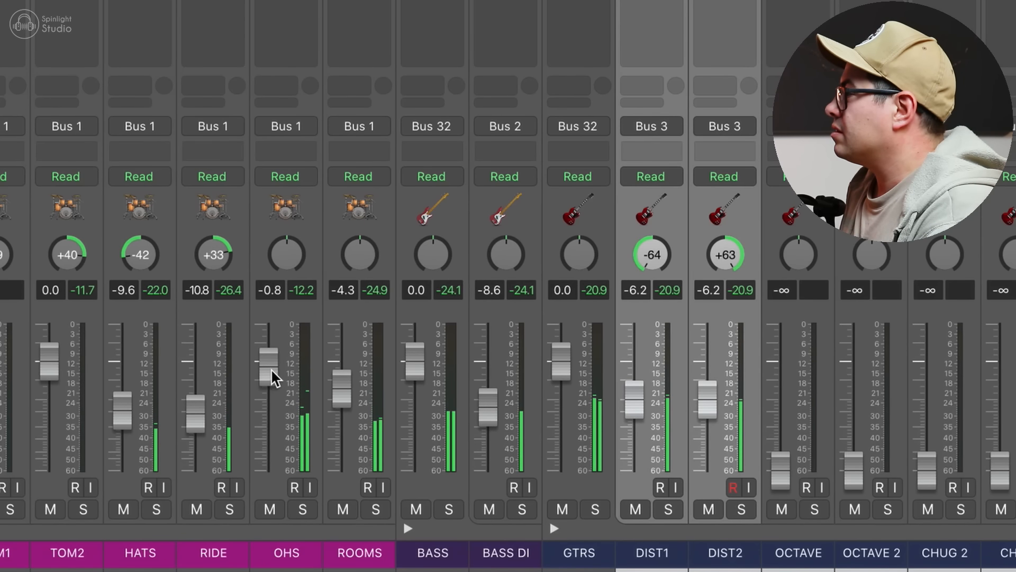
pyautogui.moveTo(247, 375); pyautogui.dragTo(268, 361)
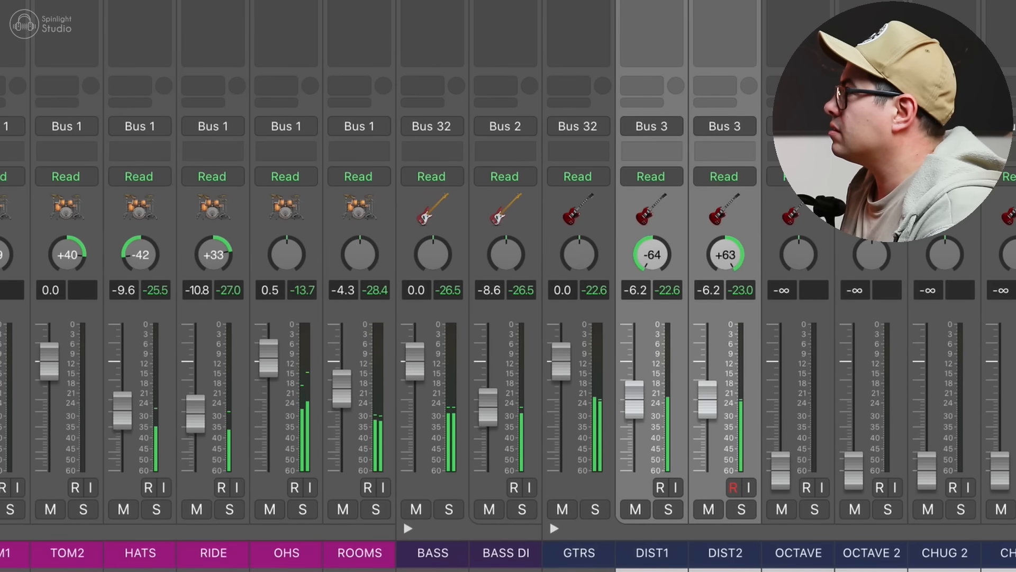
pyautogui.moveTo(275, 379); pyautogui.dragTo(275, 377)
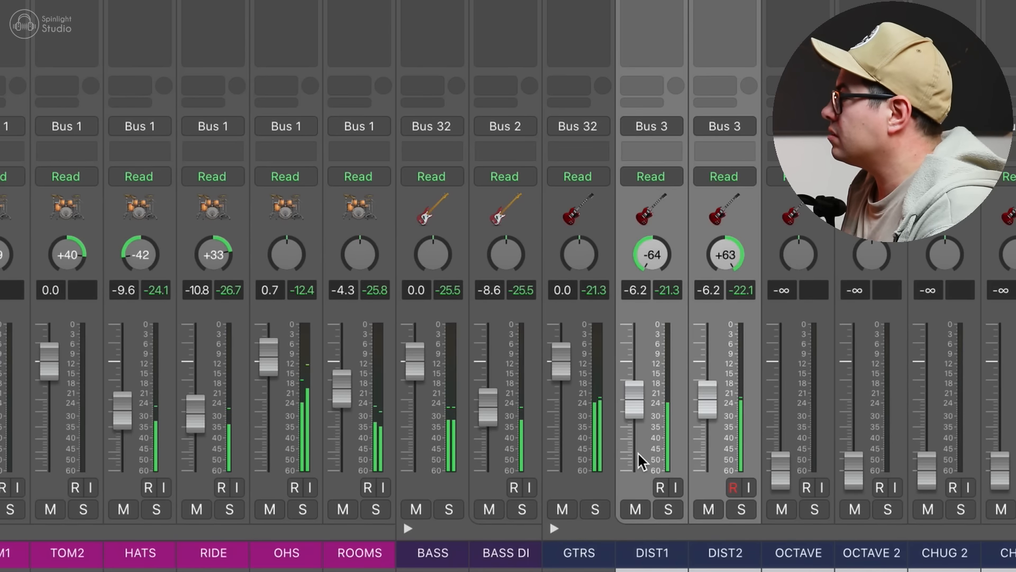
pyautogui.press('space')
# Select OCTAVE and OCTAVE 2, play from where OCTAVE 2 starts sounding, and raise both faders together to -2.5 dB.
pyautogui.hscroll(10, 815, 233)
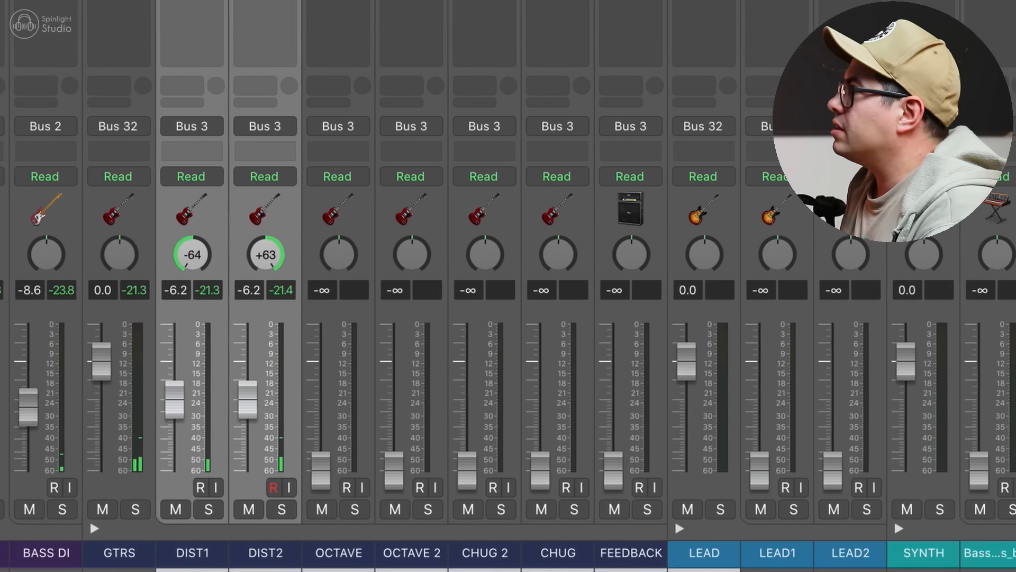
pyautogui.press('Down')
pyautogui.hotkey('shift', 'Down')
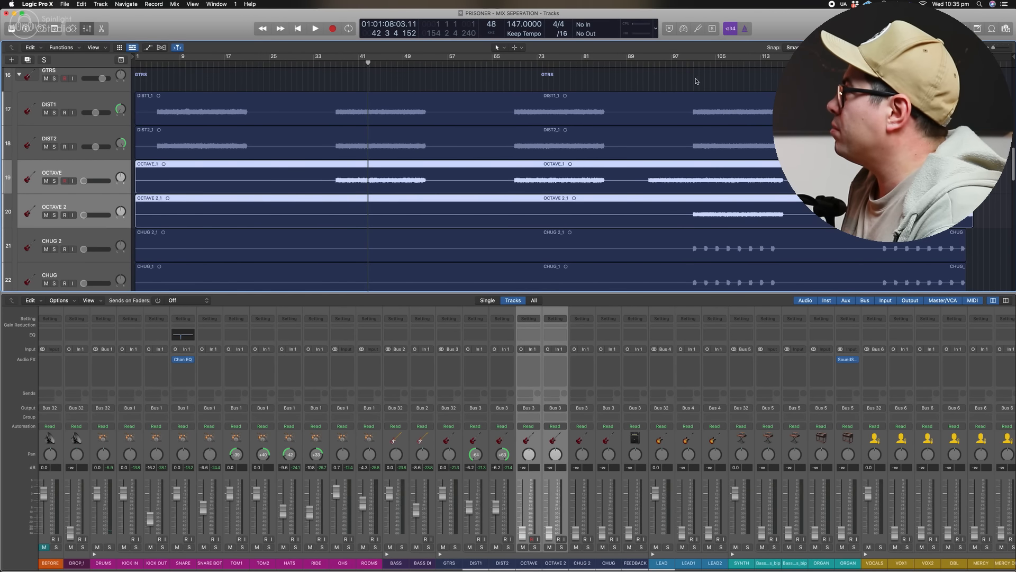
pyautogui.click(694, 64)
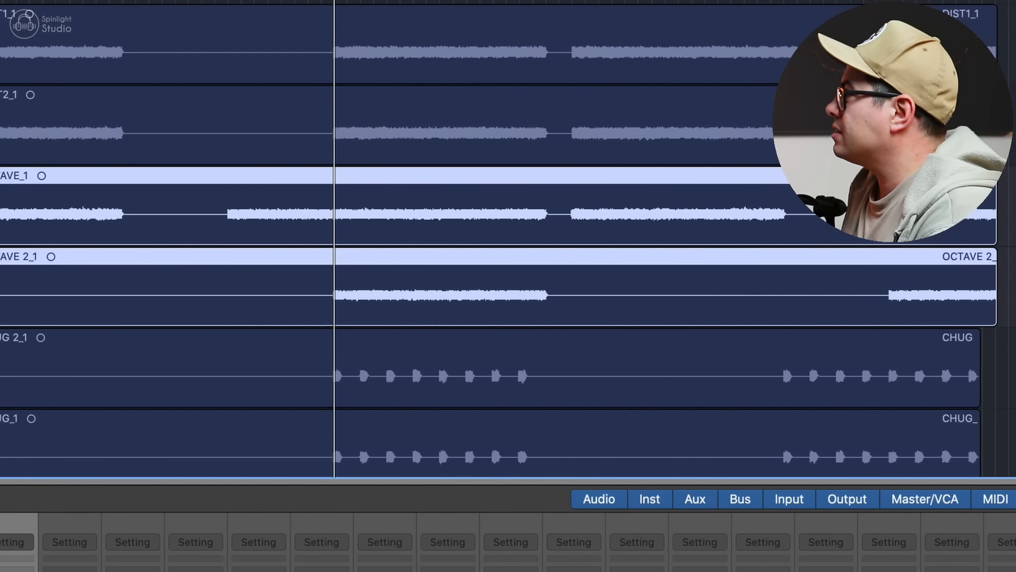
pyautogui.press('space')
pyautogui.moveTo(349, 439); pyautogui.dragTo(350, 350)
pyautogui.moveTo(347, 369); pyautogui.dragTo(347, 352)
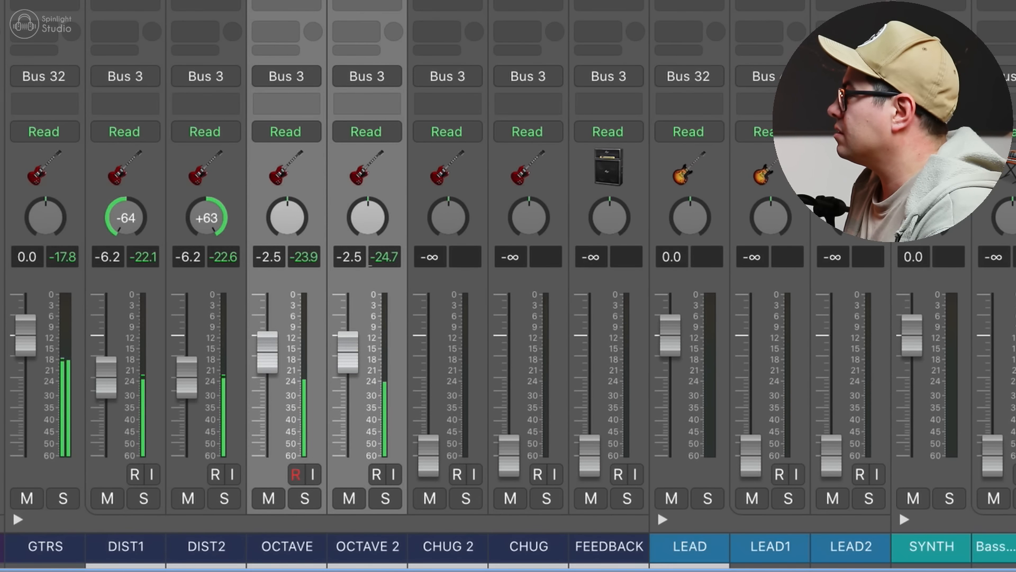
# Pan OCTAVE to -64 and OCTAVE 2 to +63, and lower both faders together to -8.4 dB.
pyautogui.click(300, 184)
pyautogui.moveTo(281, 213); pyautogui.dragTo(281, 349)
pyautogui.moveTo(381, 242); pyautogui.dragTo(422, 86)
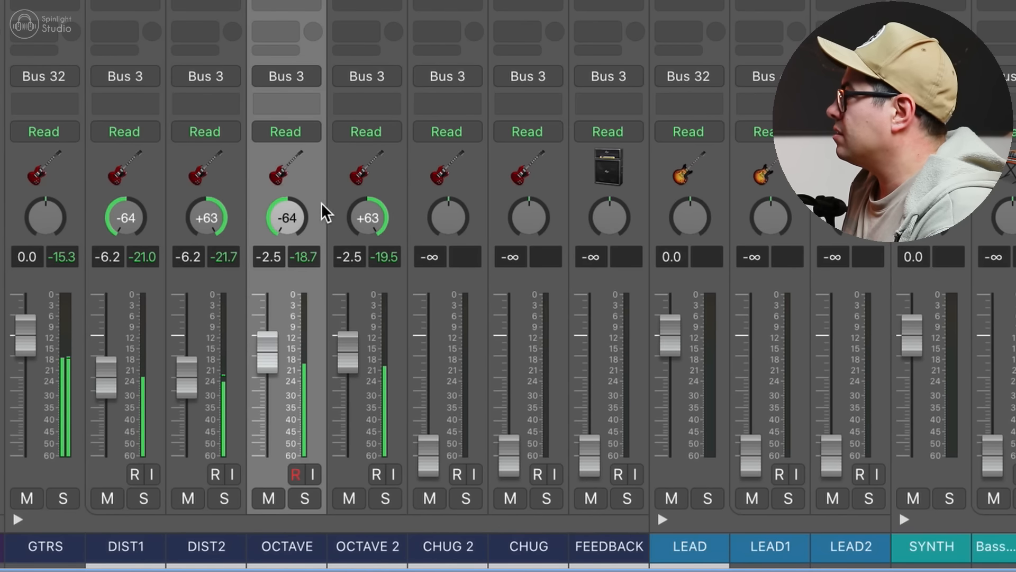
pyautogui.moveTo(287, 167); pyautogui.dragTo(348, 155)
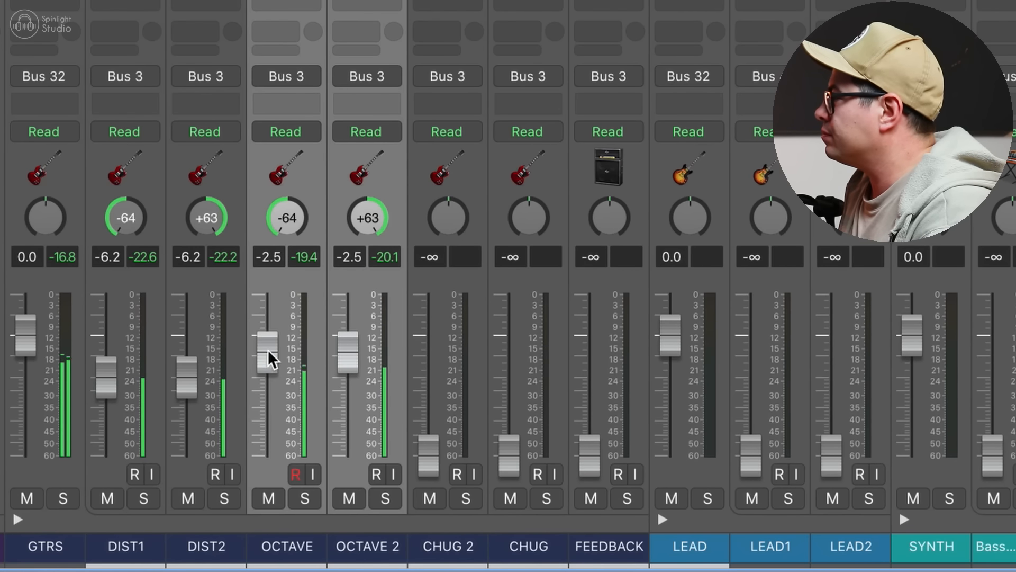
pyautogui.moveTo(267, 358); pyautogui.dragTo(267, 388)
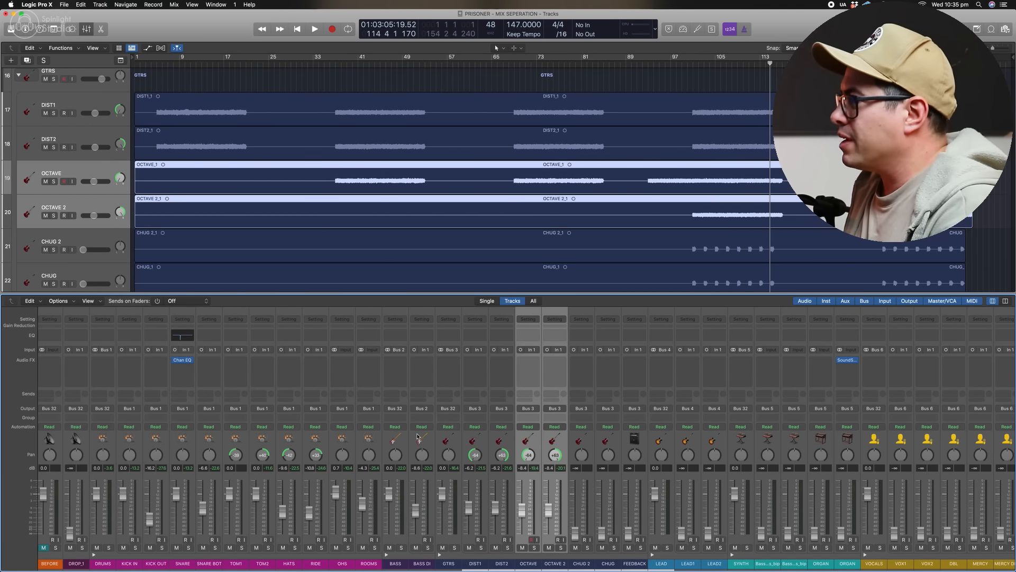
# Look over the BASS, GTRS and MIX BUS channel strips and their routing in the mixer.
pyautogui.click(398, 437)
pyautogui.moveTo(475, 429)
pyautogui.mouseDown()
pyautogui.moveTo(628, 437)
pyautogui.moveTo(463, 441)
pyautogui.mouseUp()
pyautogui.click(457, 442)
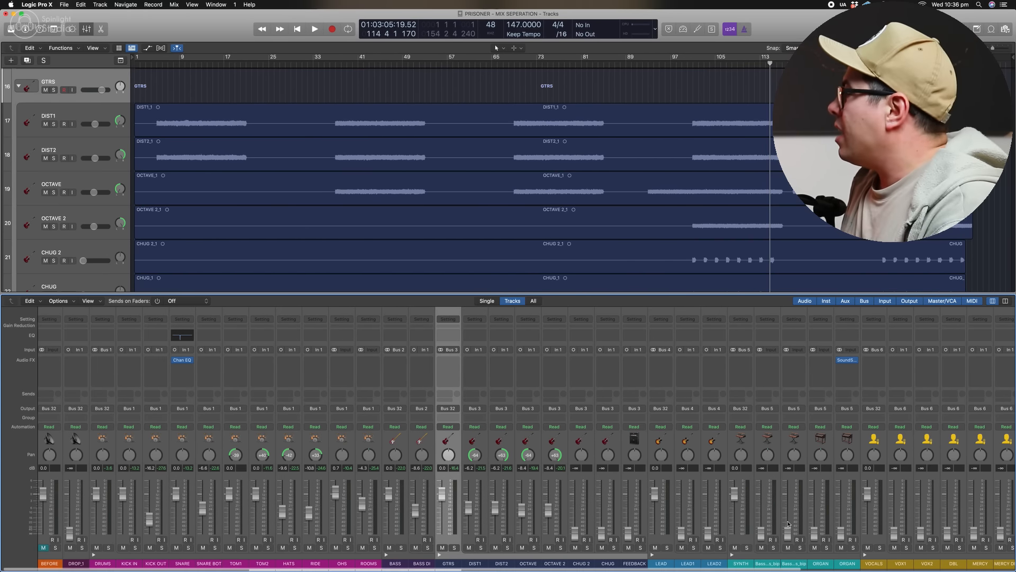
pyautogui.hscroll(8, 807, 440)
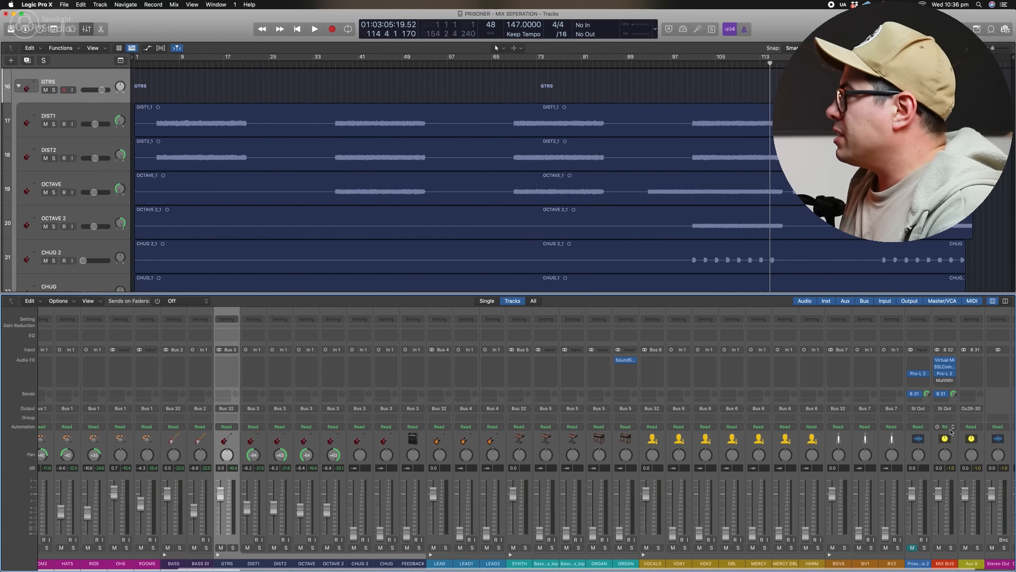
pyautogui.click(946, 438)
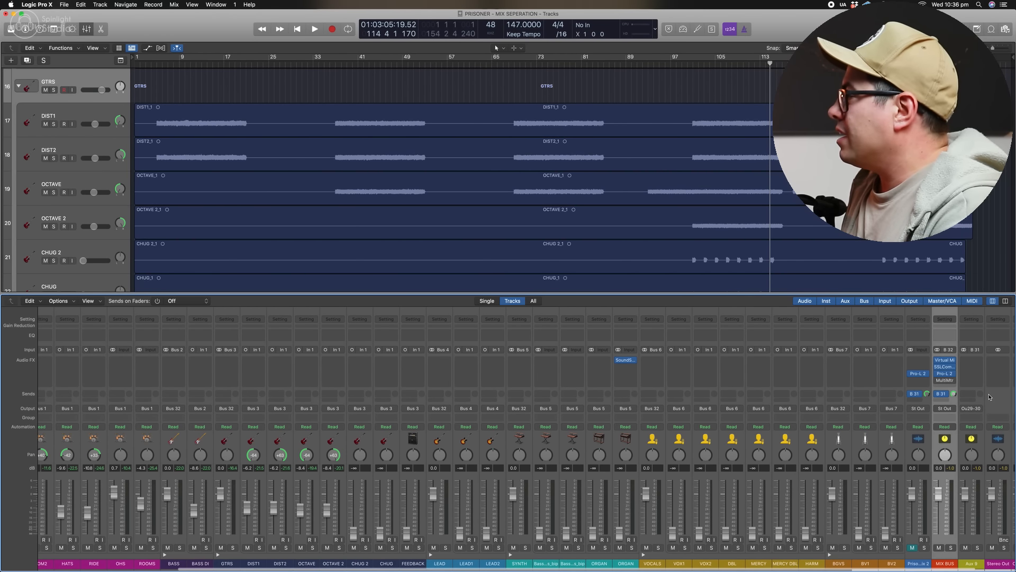
pyautogui.hscroll(2, 711, 457)
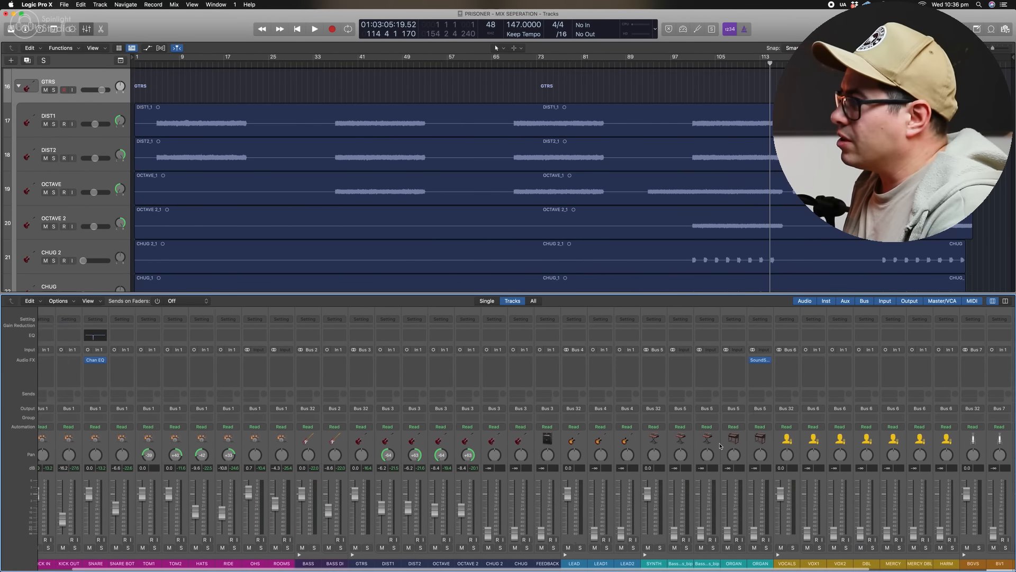
# Open the MIX BUS's SSLComp and Pro-L 2 plug-ins to examine their settings, and close both windows.
pyautogui.hscroll(3, 834, 398)
pyautogui.click(900, 367)
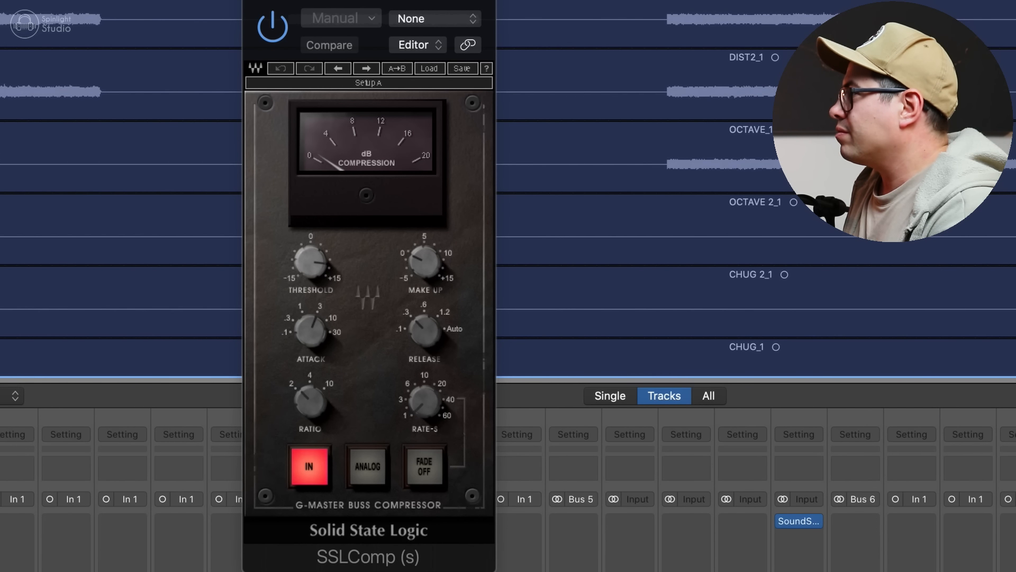
pyautogui.click(1012, 566)
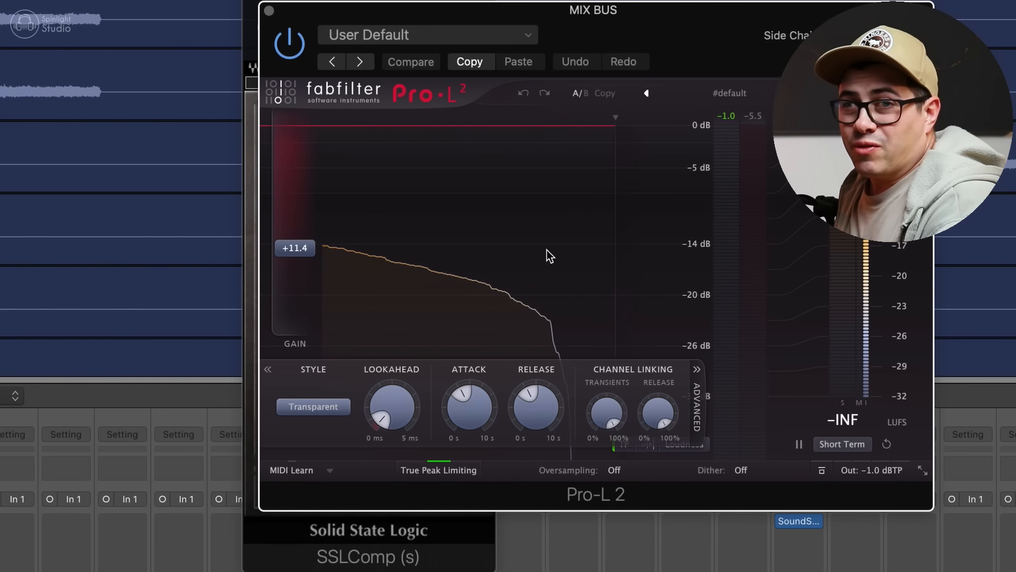
pyautogui.click(268, 12)
pyautogui.click(254, 5)
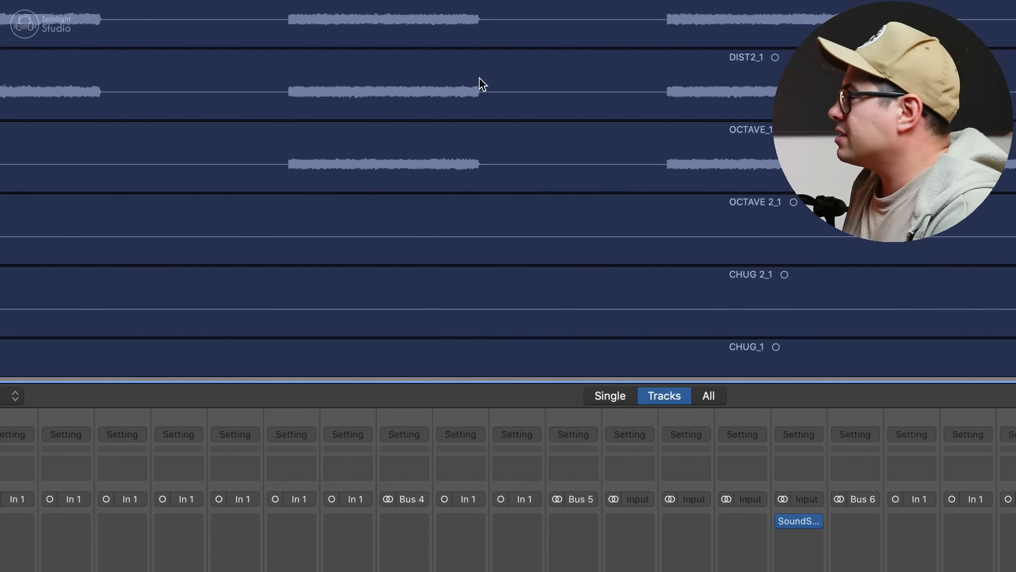
# Hide the mixer and bring the LEAD and SYNTH tracks into view in the arrangement.
pyautogui.press('x')
pyautogui.scroll(-5, 351, 109)
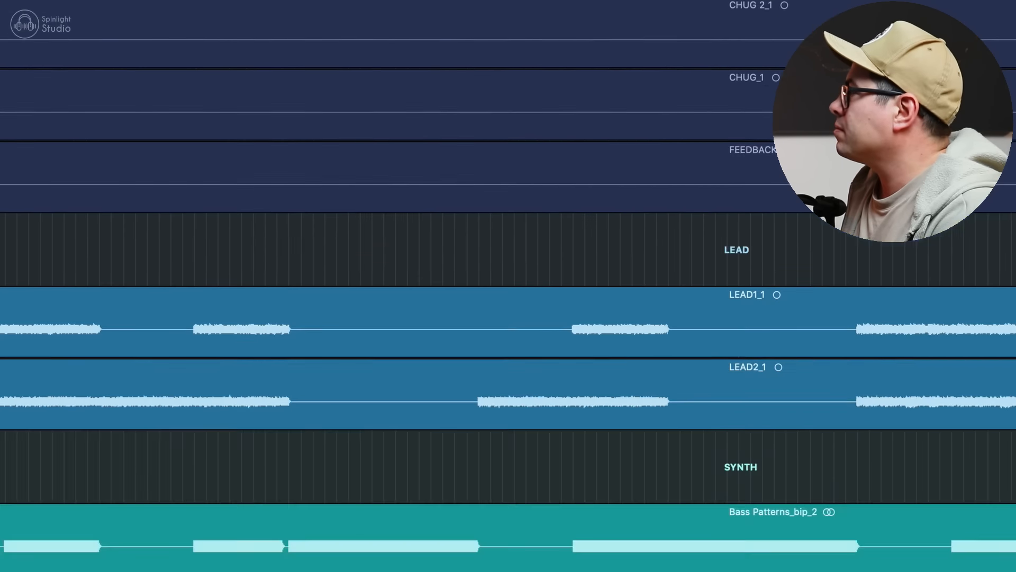
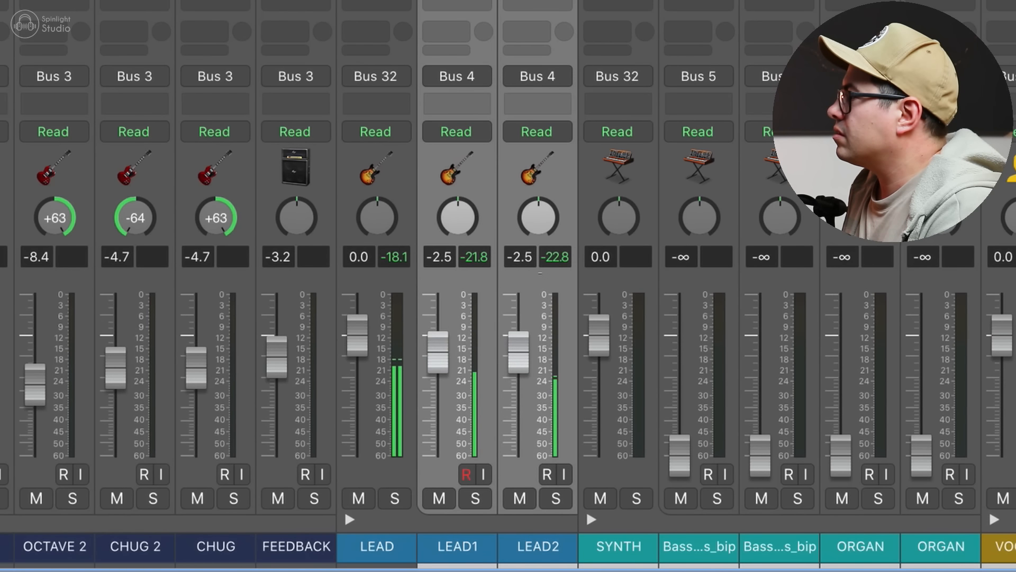
# Pan LEAD1 to -64 and LEAD2 to +63, and lower both faders together to -4.6 dB.
pyautogui.click(472, 163)
pyautogui.moveTo(458, 216); pyautogui.dragTo(459, 265)
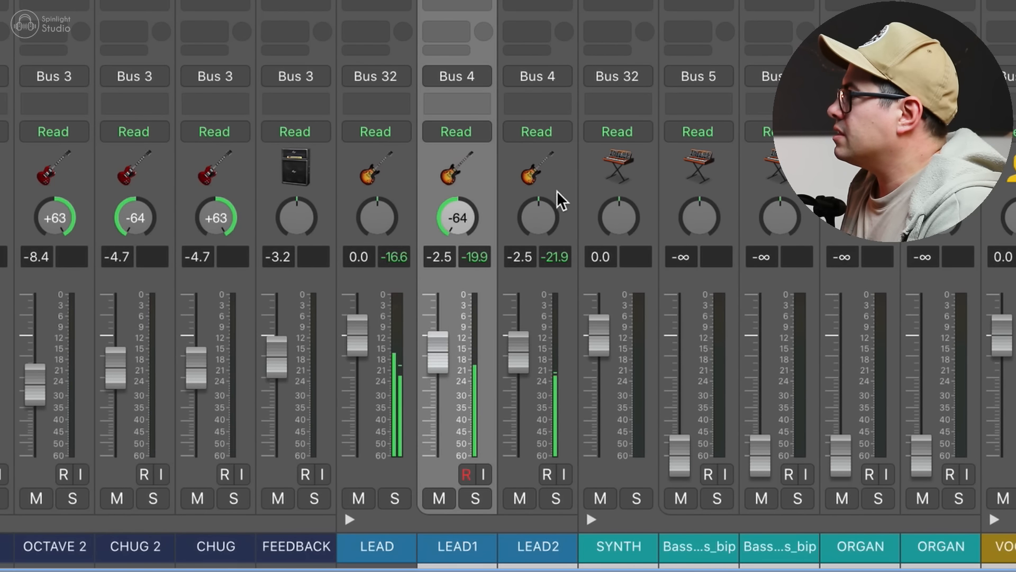
pyautogui.keyDown('shift'); pyautogui.click(550, 182); pyautogui.keyUp('shift')
pyautogui.moveTo(444, 372); pyautogui.dragTo(444, 432)
pyautogui.moveTo(442, 467); pyautogui.dragTo(450, 386)
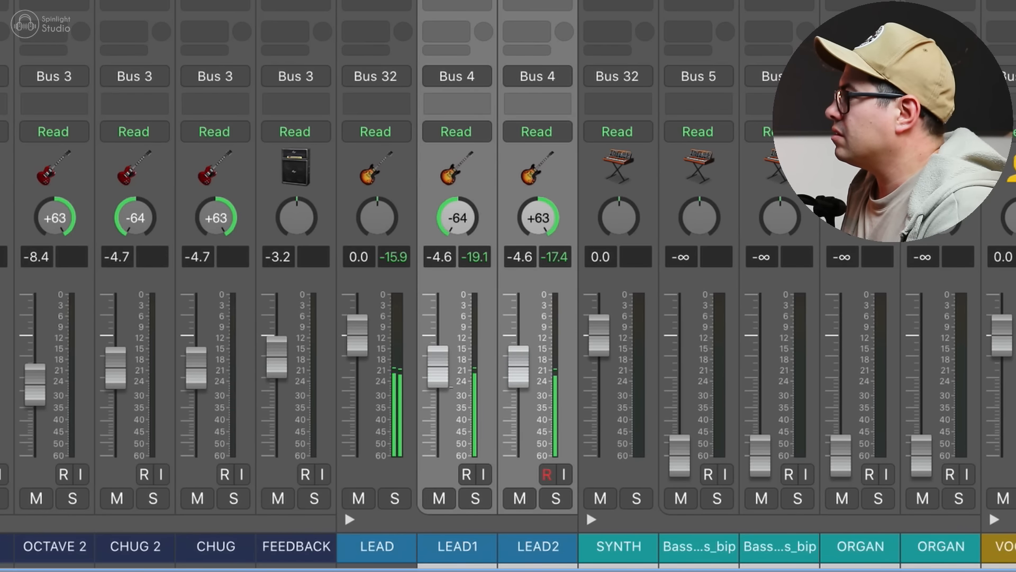
pyautogui.click(377, 521)
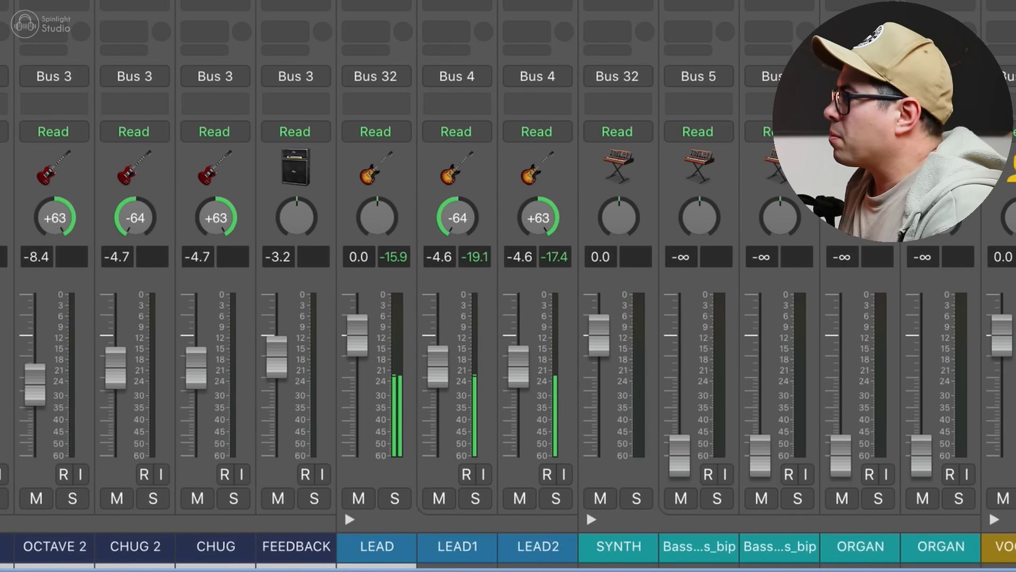
# Lower the DIST1 and DIST2 faders together to -7.0 dB.
pyautogui.hscroll(-1, 450, 386)
pyautogui.hscroll(-5, 715, 404)
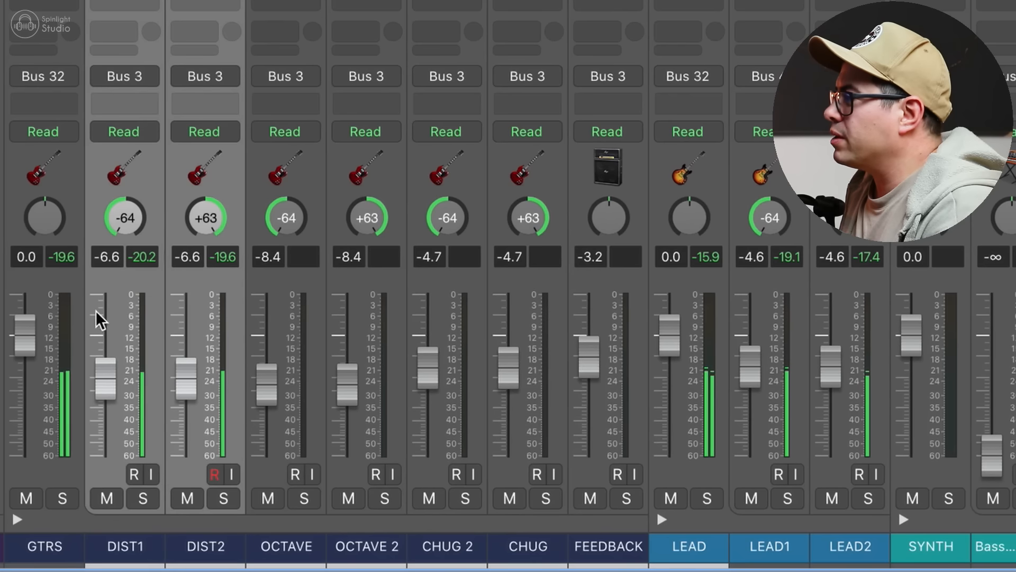
pyautogui.moveTo(115, 370); pyautogui.dragTo(104, 379)
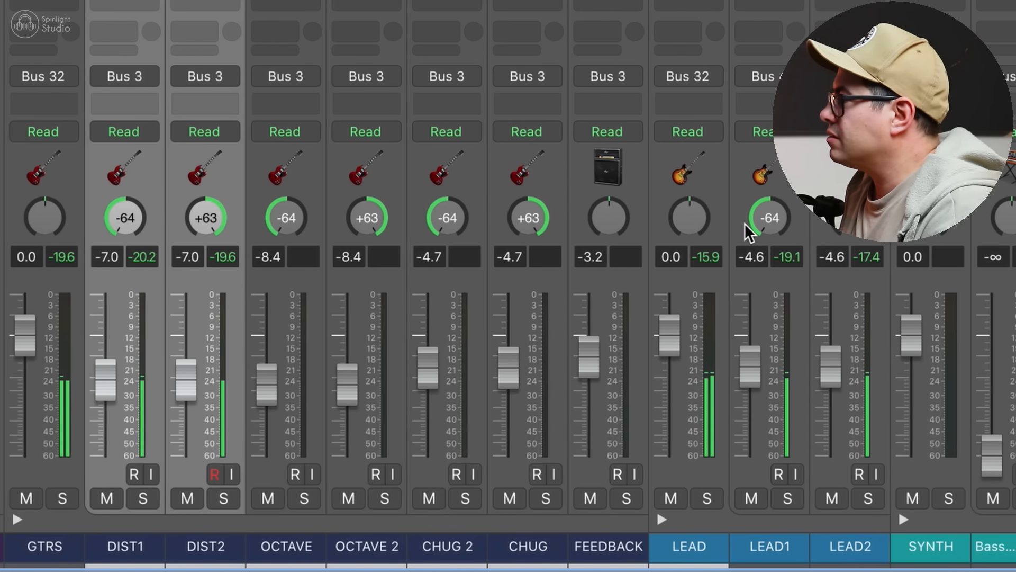
# Rebalance the LEAD1 and LEAD2 faders together to -3.6 dB.
pyautogui.moveTo(777, 164); pyautogui.dragTo(829, 170)
pyautogui.moveTo(830, 379); pyautogui.dragTo(829, 371)
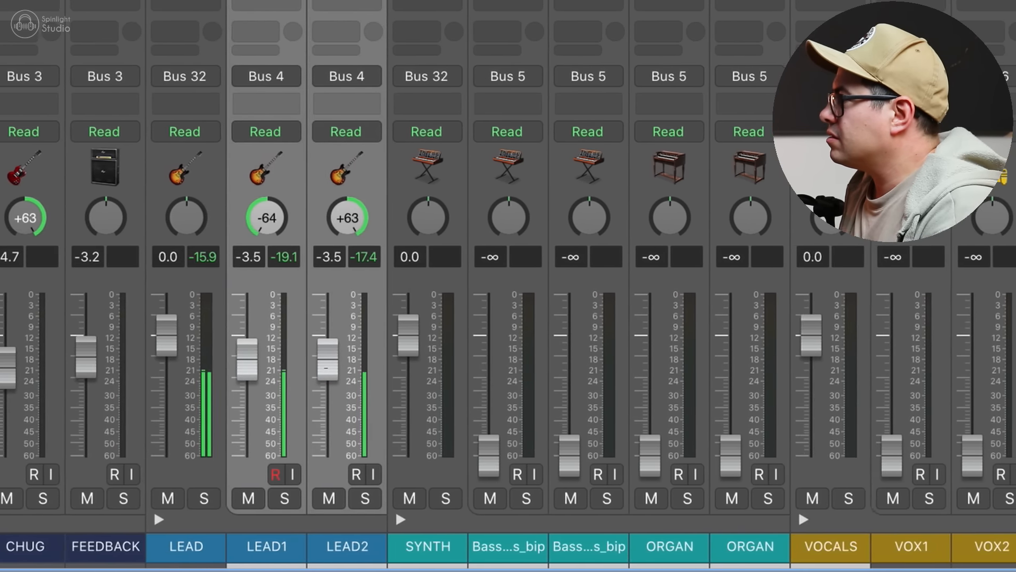
pyautogui.moveTo(326, 368); pyautogui.dragTo(326, 376)
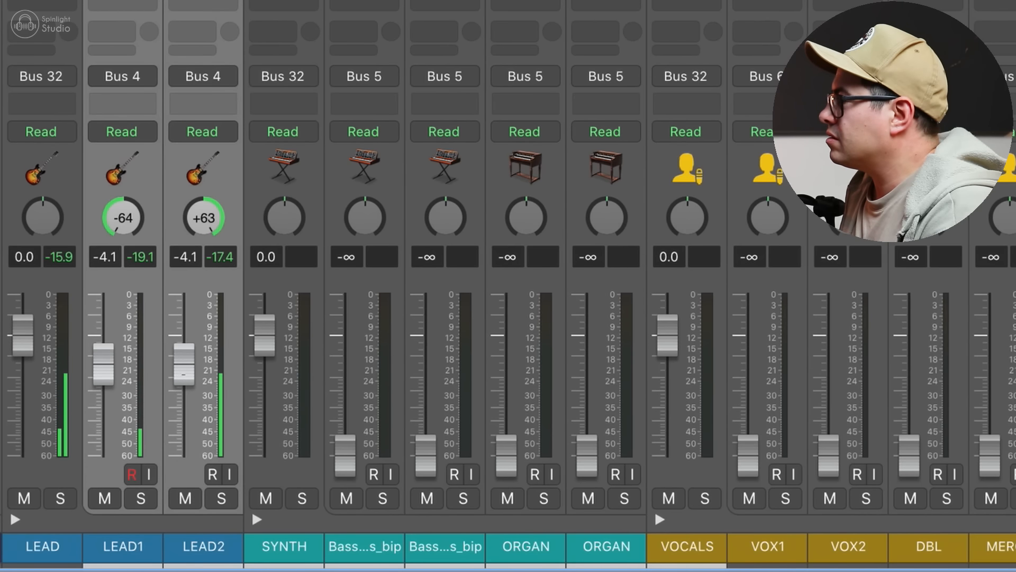
pyautogui.moveTo(103, 365); pyautogui.dragTo(104, 360)
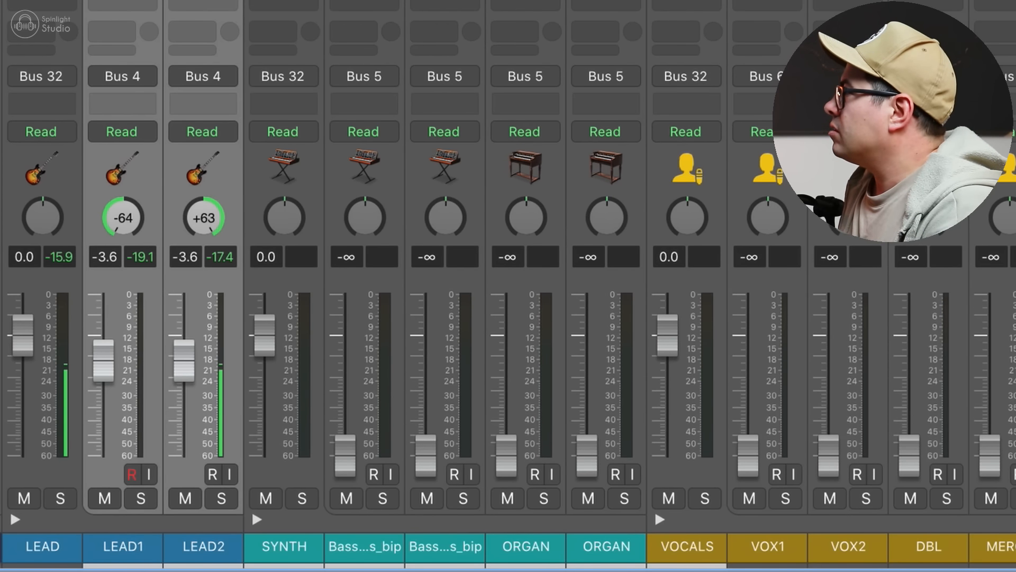
# Raise both Bass Patterns faders together to -14.8 dB and audition the two tracks in solo.
pyautogui.click(397, 175)
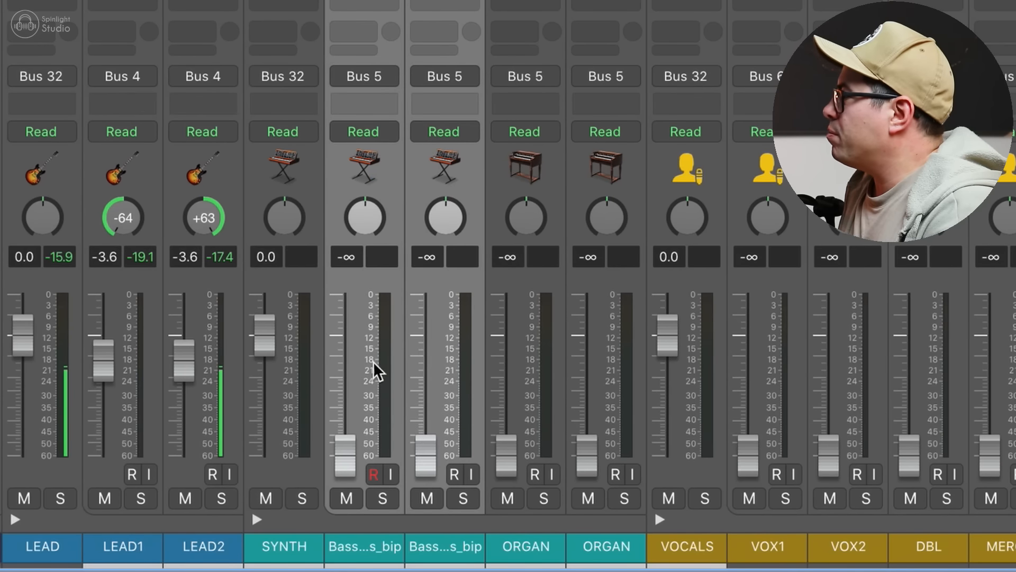
pyautogui.moveTo(422, 443); pyautogui.dragTo(421, 397)
pyautogui.press('s')
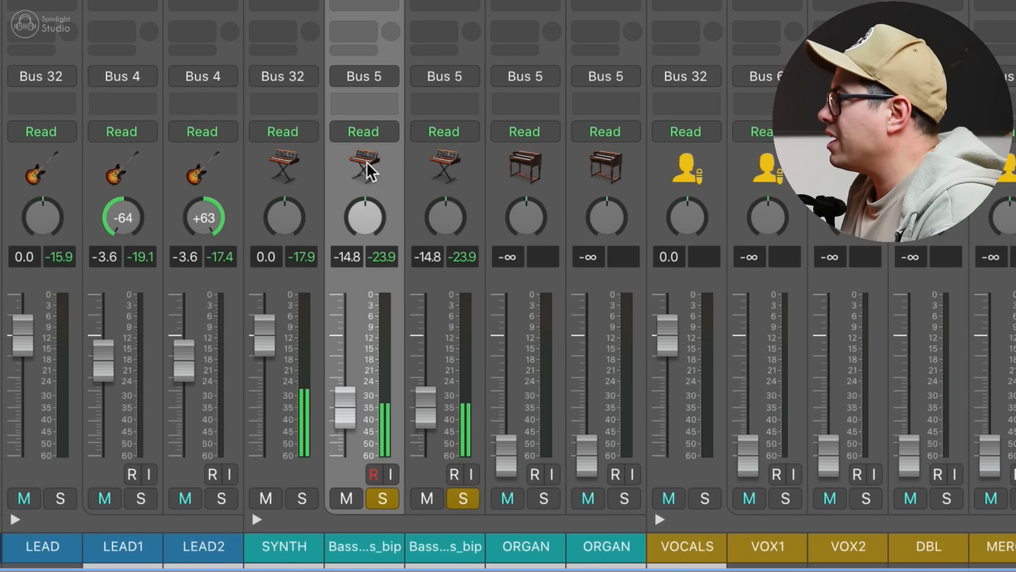
pyautogui.moveTo(367, 160); pyautogui.dragTo(430, 175)
pyautogui.press('s')
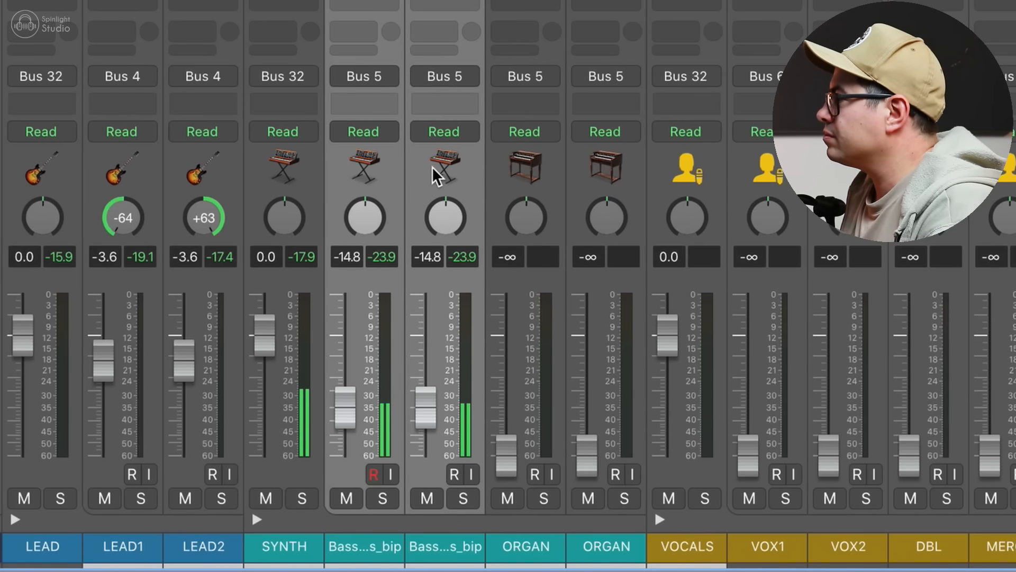
# Solo the Bass Patterns tracks alongside GTRS, lower both Bass Patterns faders to -16.8 dB, and clear the solos.
pyautogui.moveTo(345, 406); pyautogui.dragTo(345, 408)
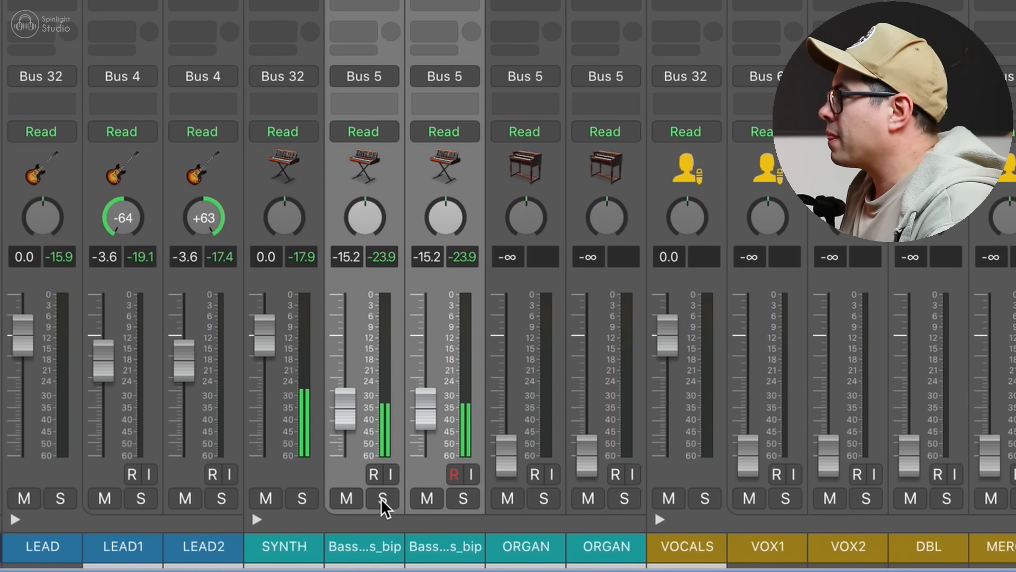
pyautogui.click(381, 498)
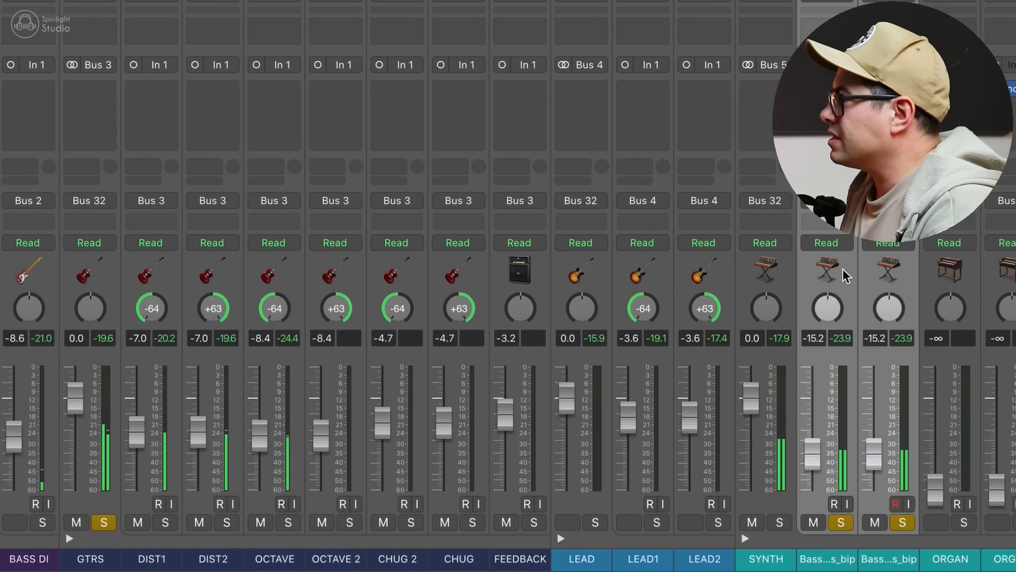
pyautogui.moveTo(814, 450); pyautogui.dragTo(813, 453)
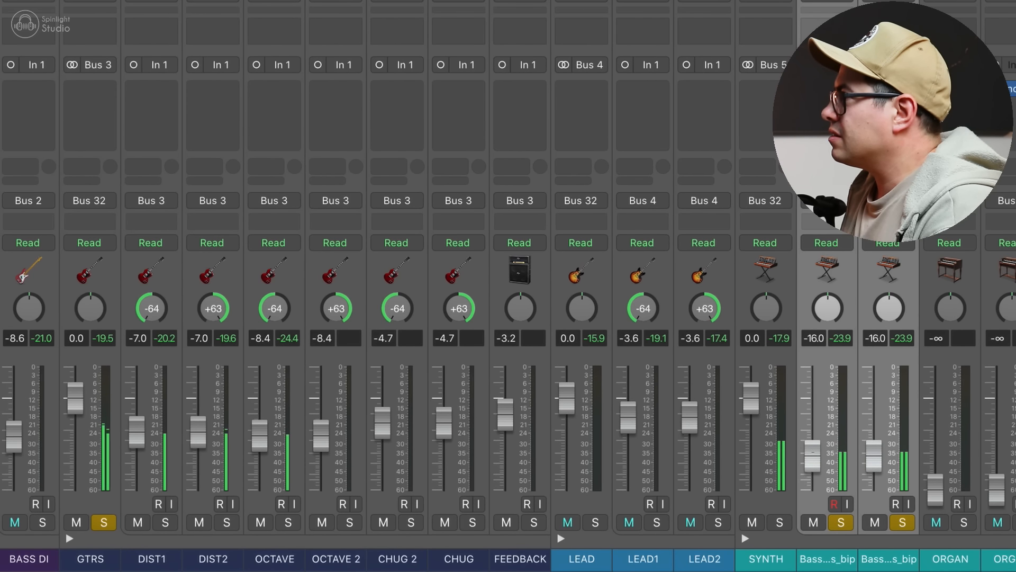
pyautogui.press('ctrl+alt+super+s')
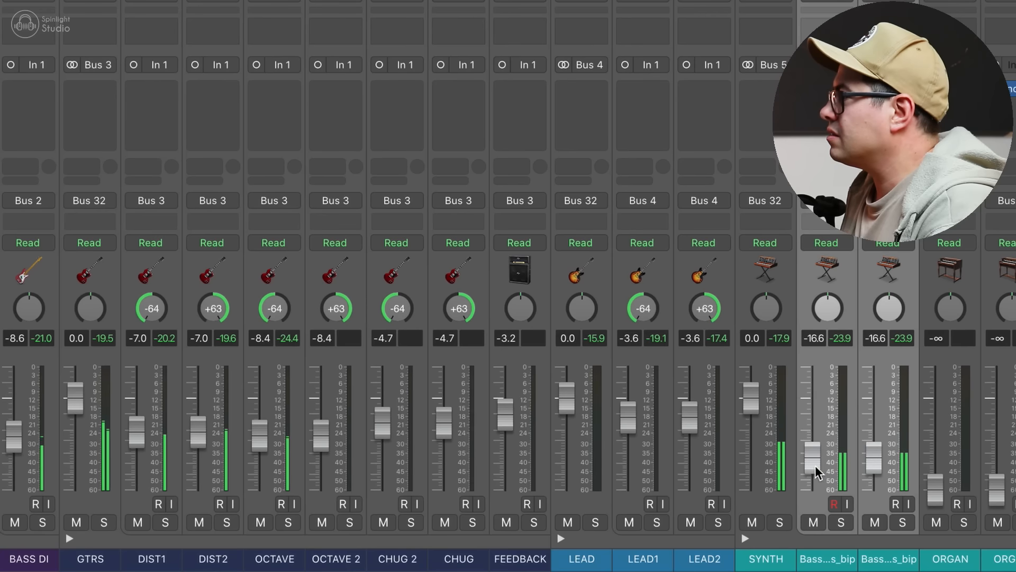
pyautogui.moveTo(814, 468); pyautogui.dragTo(816, 464)
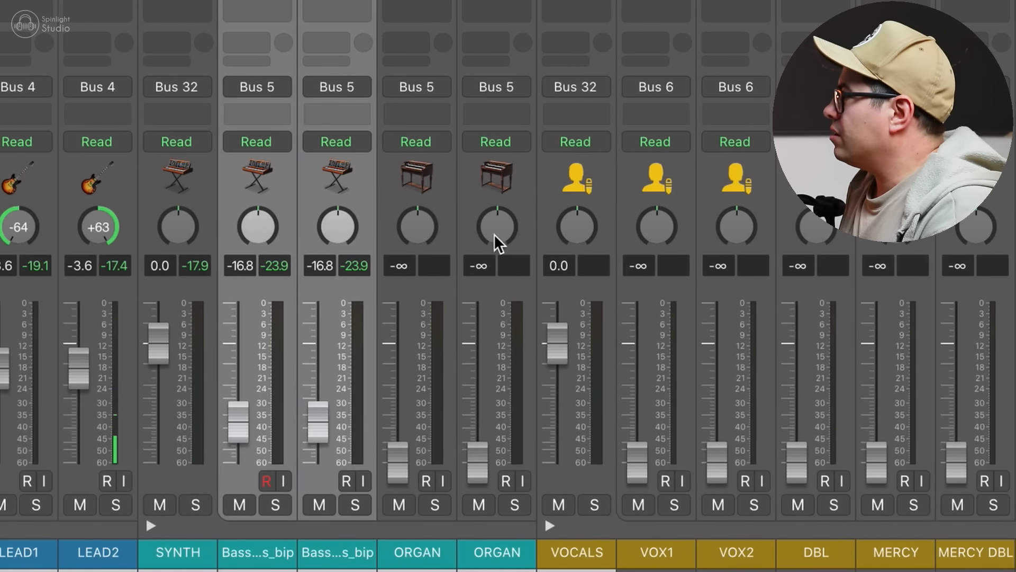
# Raise both ORGAN faders together to -2.2 dB.
pyautogui.moveTo(447, 181); pyautogui.dragTo(468, 187)
pyautogui.moveTo(398, 463); pyautogui.dragTo(397, 368)
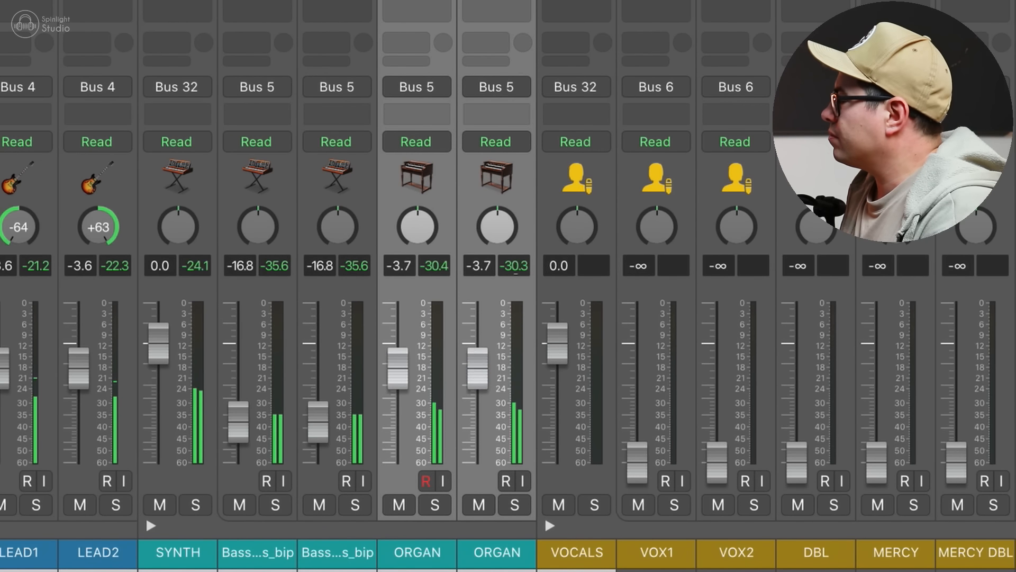
pyautogui.click(421, 142)
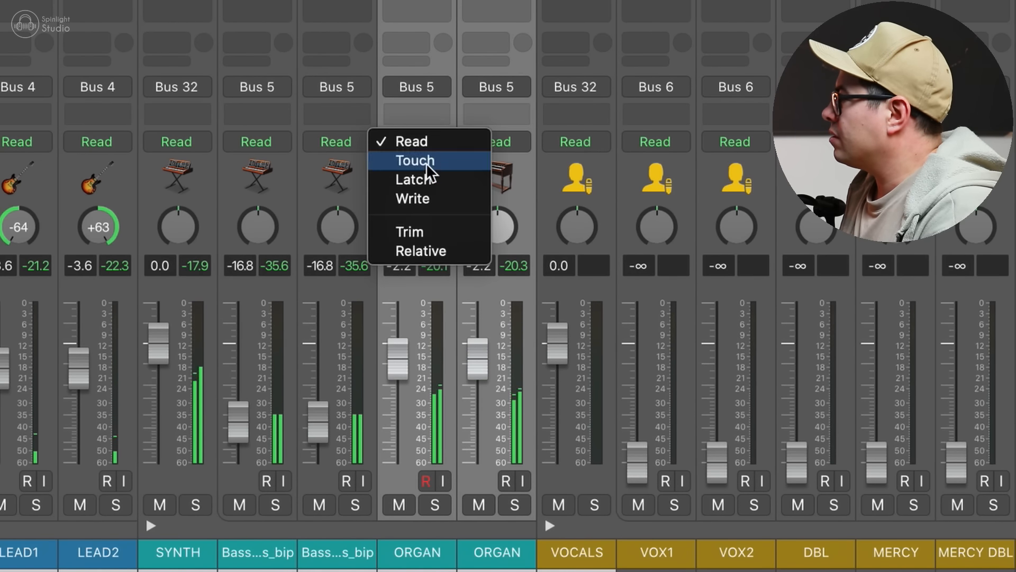
pyautogui.click(348, 420)
# Solo each ORGAN track in turn to compare their sound.
pyautogui.click(431, 224)
pyautogui.click(438, 503)
pyautogui.click(437, 503)
pyautogui.click(516, 501)
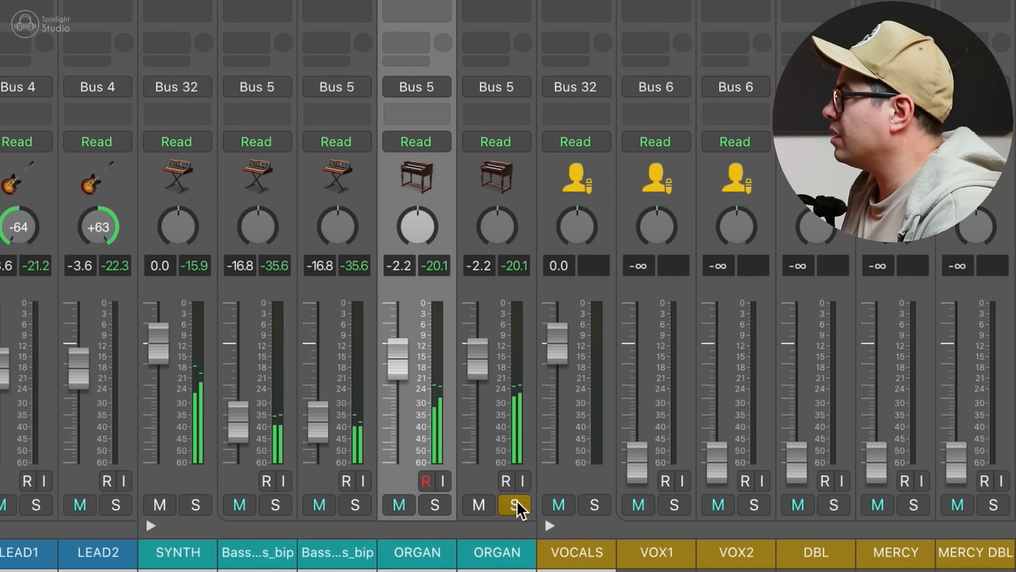
pyautogui.click(516, 501)
# Lower both ORGAN faders together to -11.0 dB and mute and unmute them to compare the mix.
pyautogui.moveTo(468, 174); pyautogui.dragTo(435, 175)
pyautogui.moveTo(401, 329); pyautogui.dragTo(402, 375)
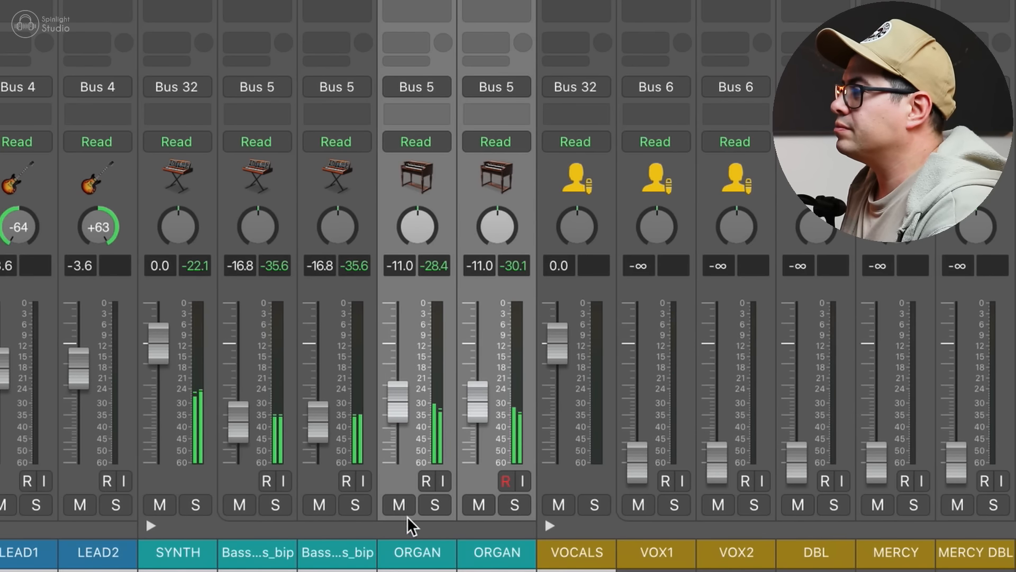
pyautogui.click(401, 500)
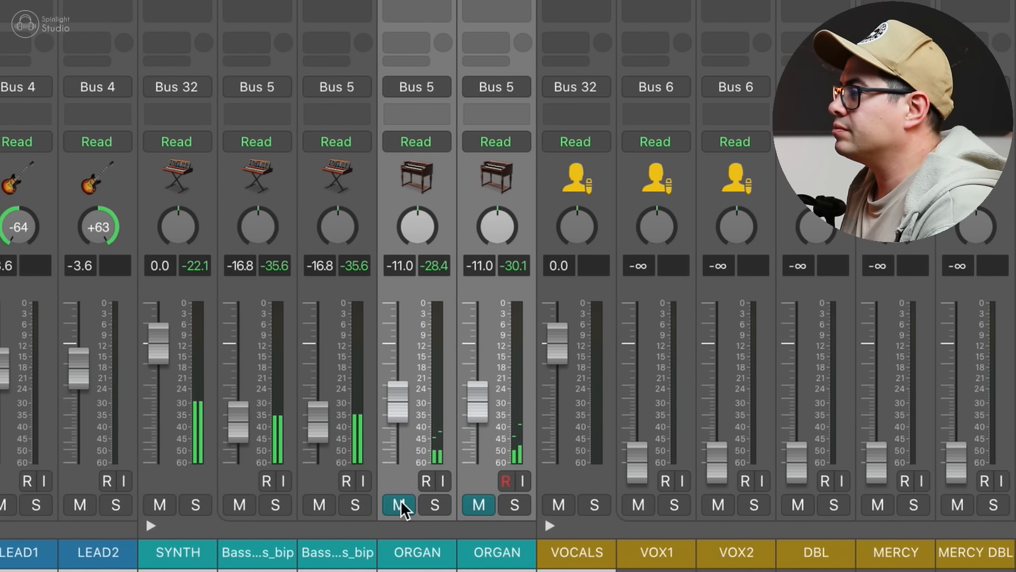
pyautogui.click(401, 500)
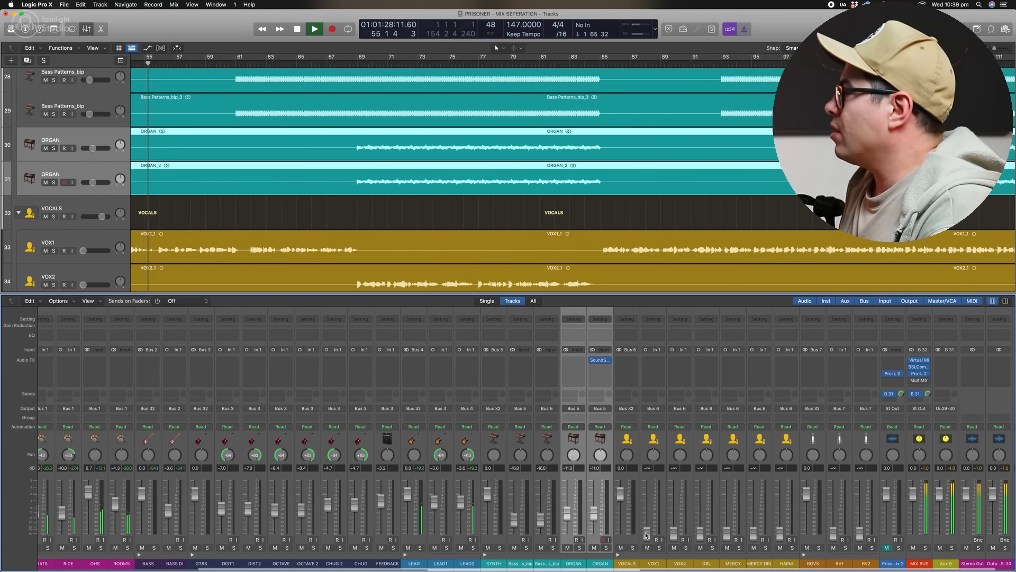
# Raise the VOX1 fader to -3.1 dB and slightly trim the LEAD1 and LEAD2 faders together.
pyautogui.moveTo(645, 536); pyautogui.dragTo(647, 500)
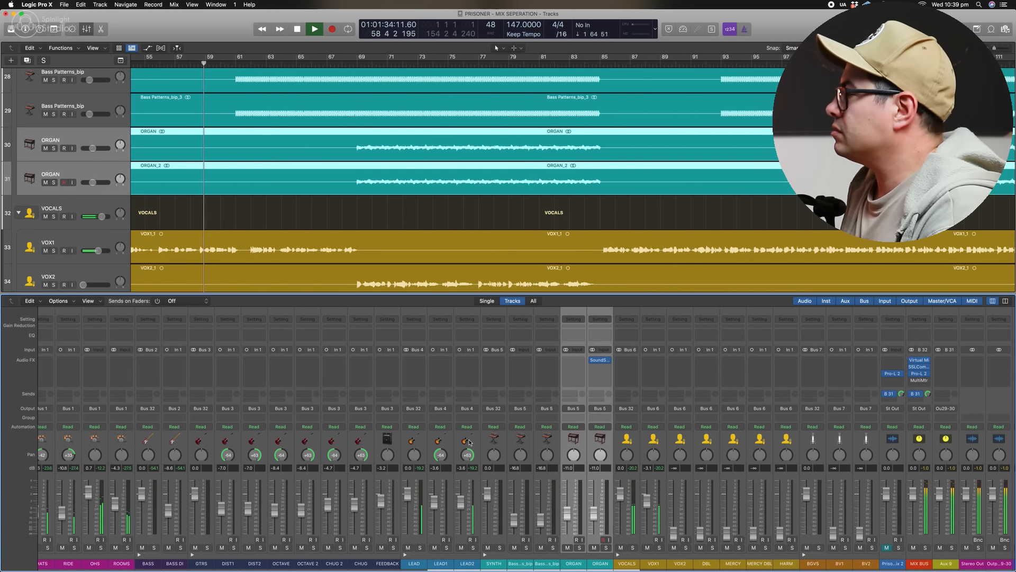
pyautogui.moveTo(469, 442); pyautogui.dragTo(442, 441)
pyautogui.moveTo(434, 502); pyautogui.dragTo(433, 504)
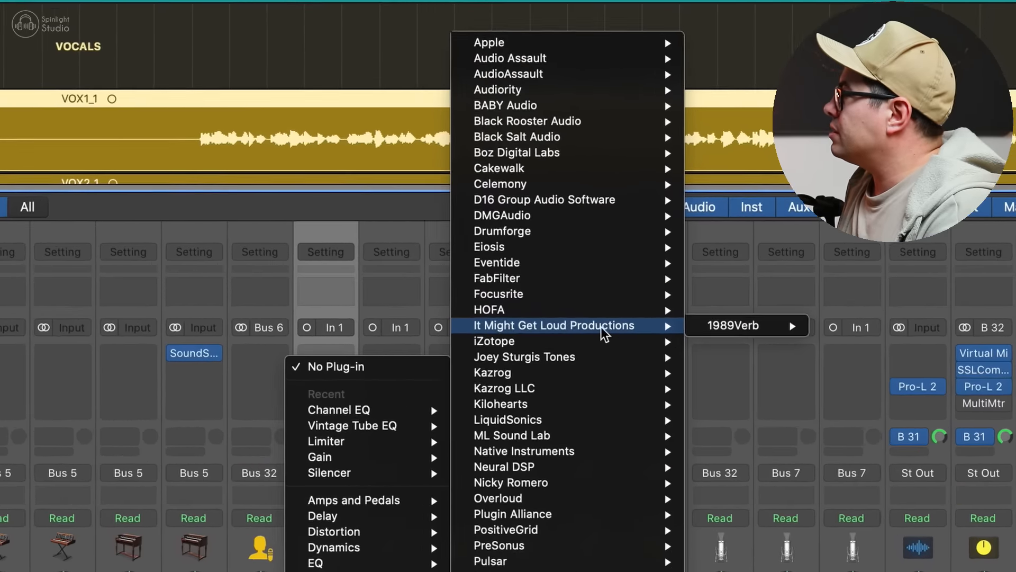
# Insert the Gain Reduction plug-in on VOX1 and set its Mix to 49%.
pyautogui.moveTo(740, 362)
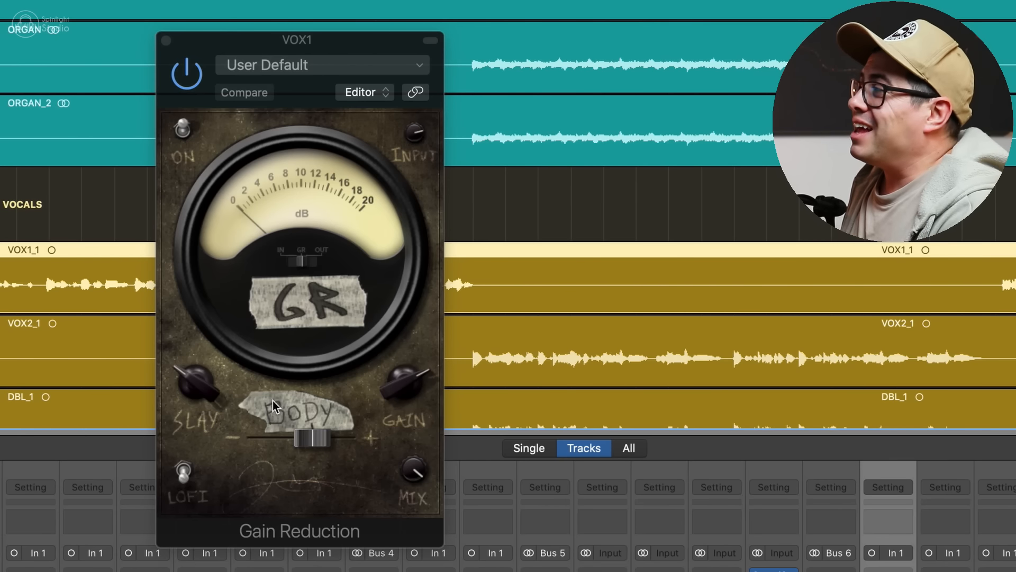
pyautogui.moveTo(416, 468); pyautogui.dragTo(417, 508)
pyautogui.moveTo(433, 571); pyautogui.dragTo(434, 557)
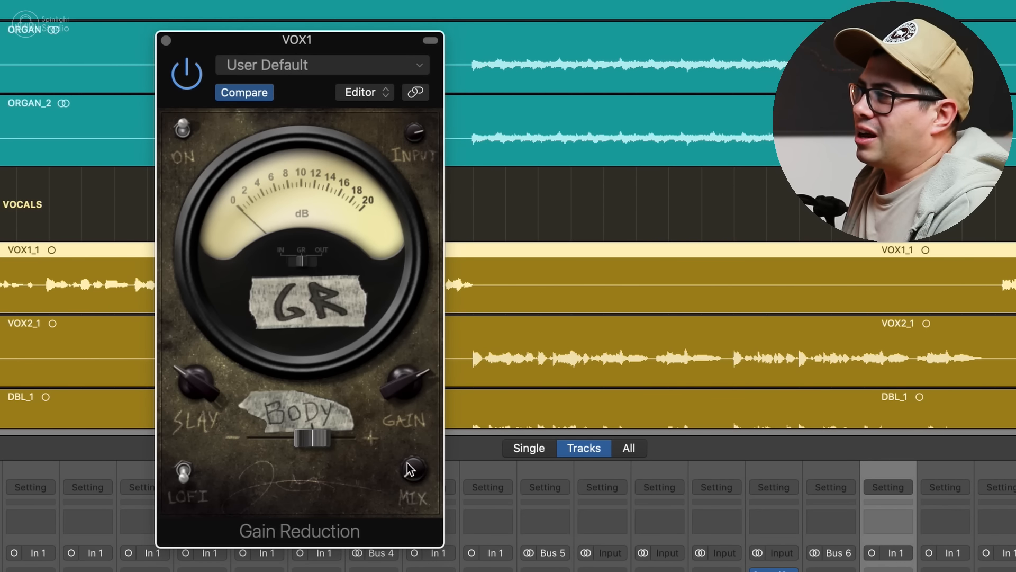
pyautogui.moveTo(424, 411); pyautogui.dragTo(427, 497)
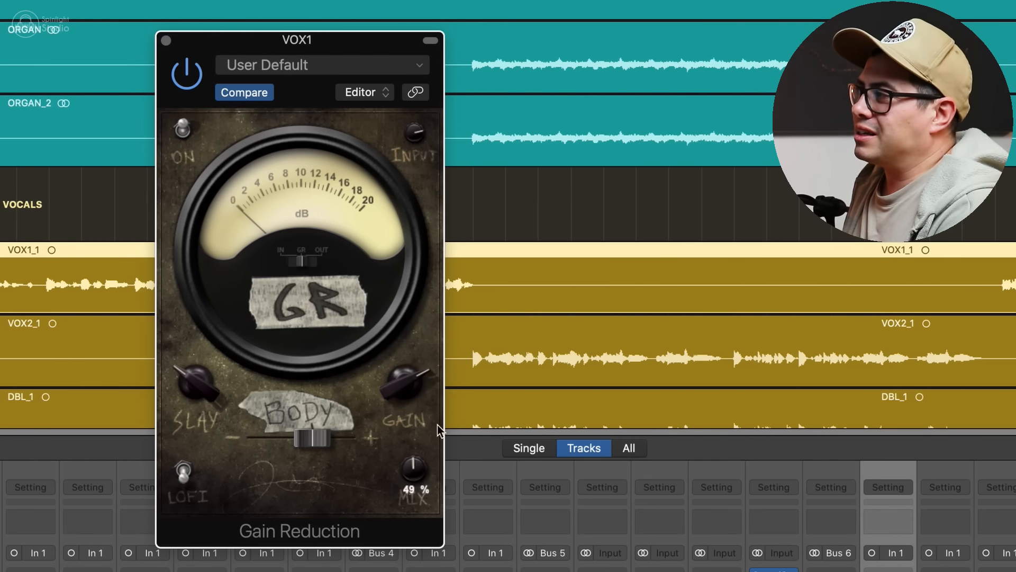
# Raise the Gain of VOX1's Gain Reduction plug-in and fine-tune its Mix, Slay and Body controls.
pyautogui.moveTo(405, 382); pyautogui.dragTo(403, 334)
pyautogui.moveTo(424, 489)
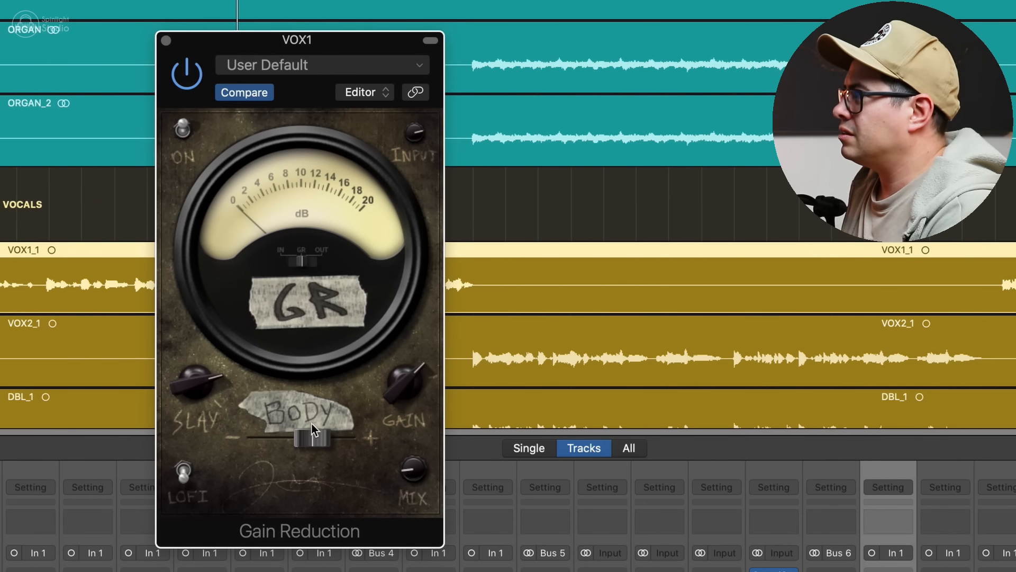
pyautogui.moveTo(300, 434); pyautogui.dragTo(311, 433)
pyautogui.moveTo(195, 366)
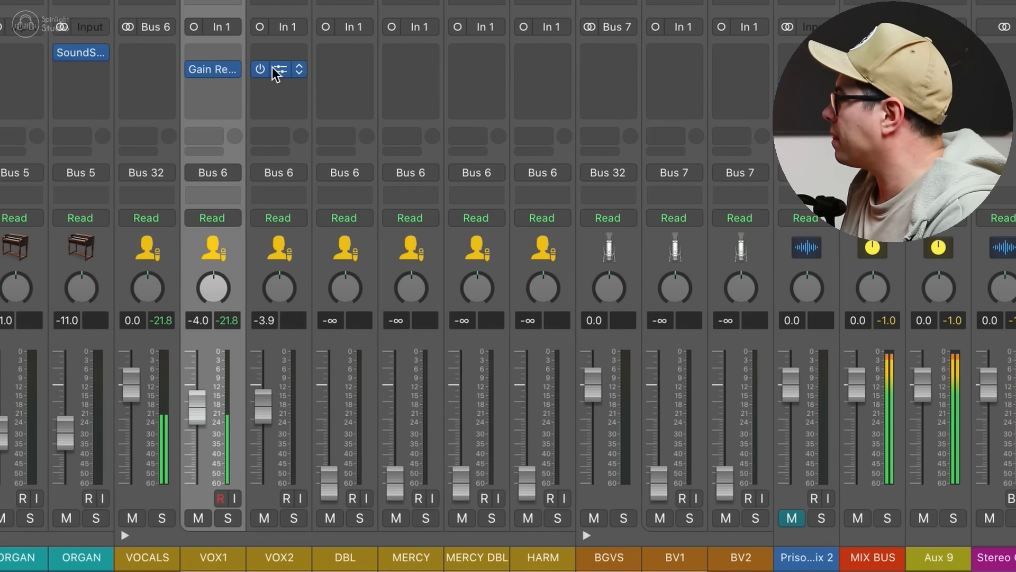
# Copy the Gain Reduction plug-in from VOX2 to DBL, MERCY, MERCY DBL and HARM.
pyautogui.moveTo(273, 67); pyautogui.dragTo(545, 80)
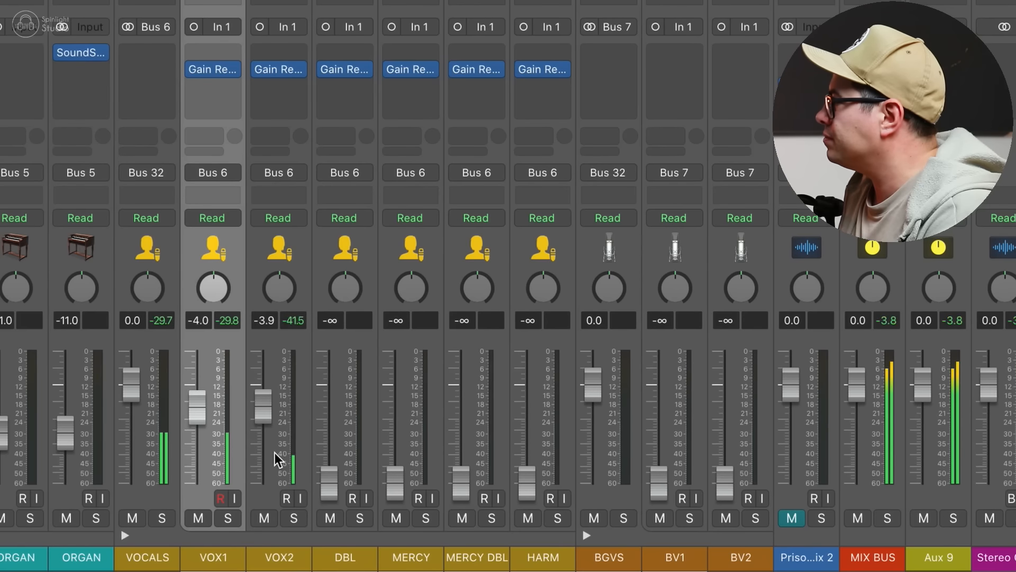
# Set the VOX2 fader to -4.7 dB, DBL to -13.2 dB and HARM to -10.6 dB.
pyautogui.moveTo(328, 480); pyautogui.dragTo(329, 432)
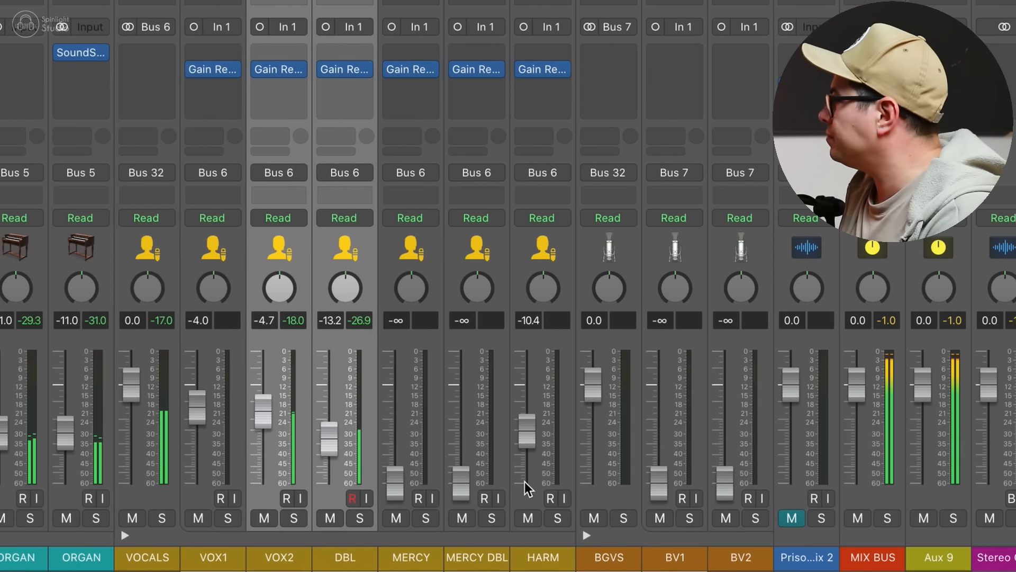
pyautogui.moveTo(527, 488); pyautogui.dragTo(526, 477)
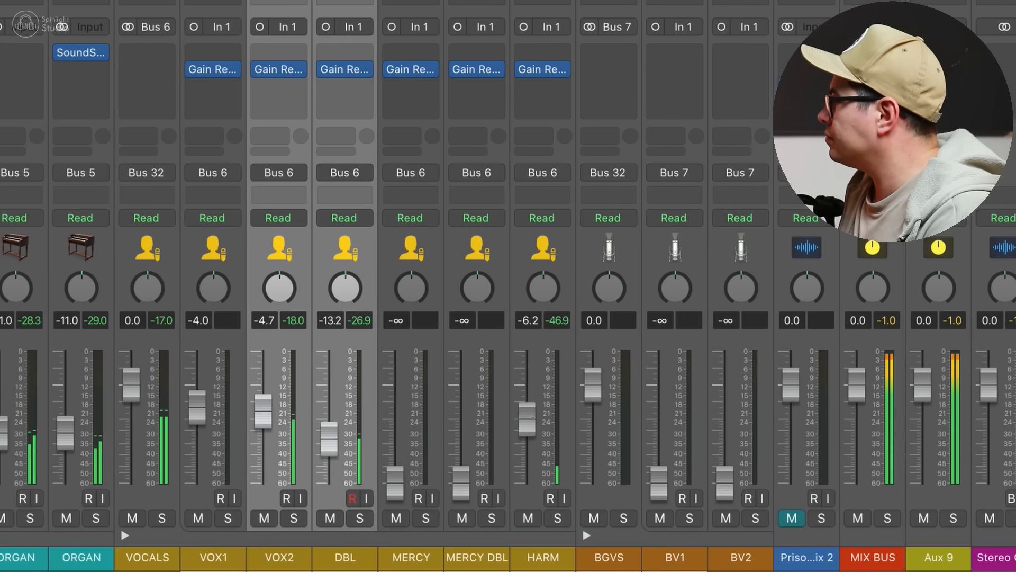
pyautogui.moveTo(527, 419); pyautogui.dragTo(526, 426)
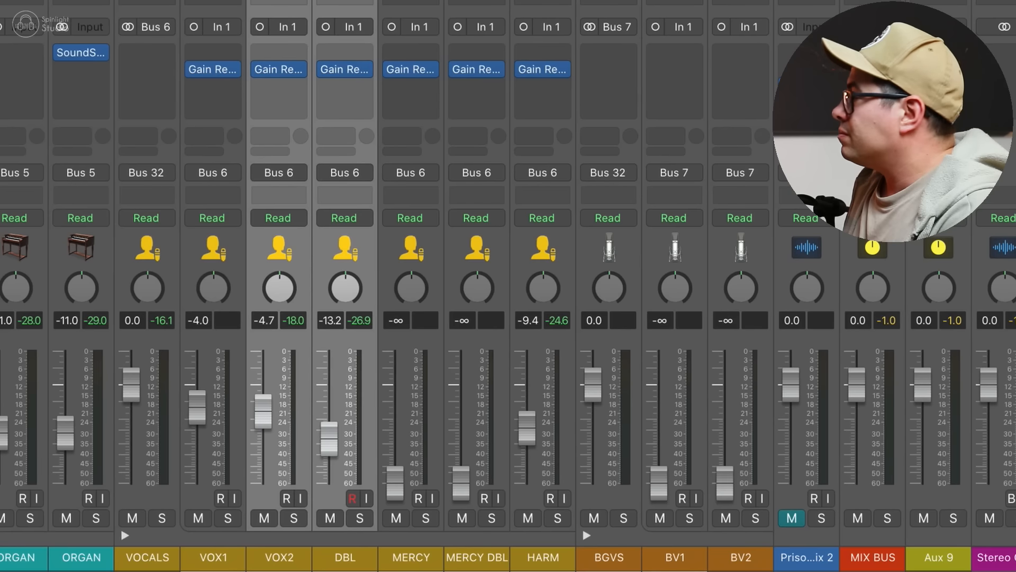
pyautogui.moveTo(542, 435); pyautogui.dragTo(537, 445)
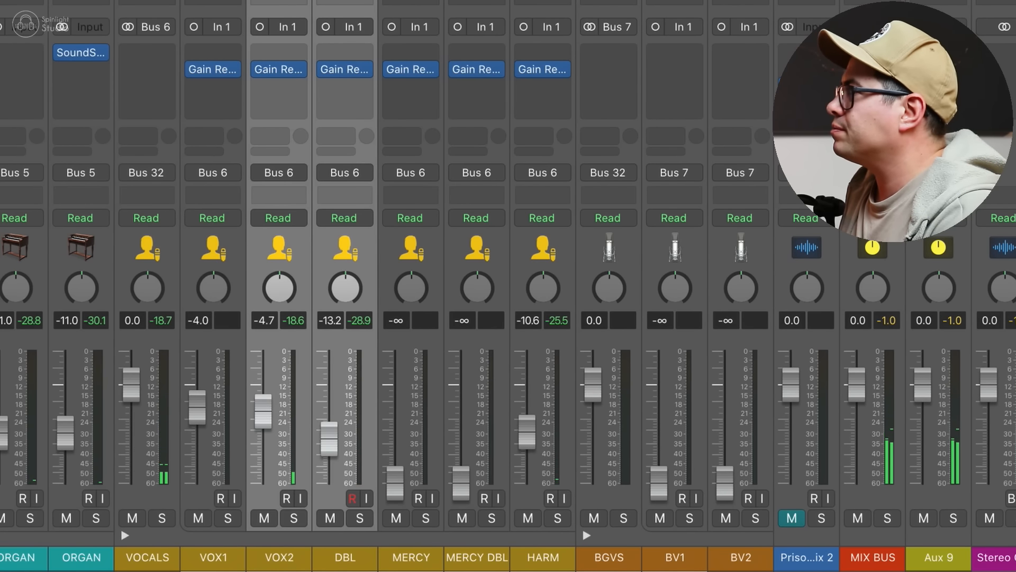
# Set the HARM fader to -12.6 dB and copy its Gain Reduction plug-in to BV1 and BV2.
pyautogui.moveTo(527, 432); pyautogui.dragTo(527, 436)
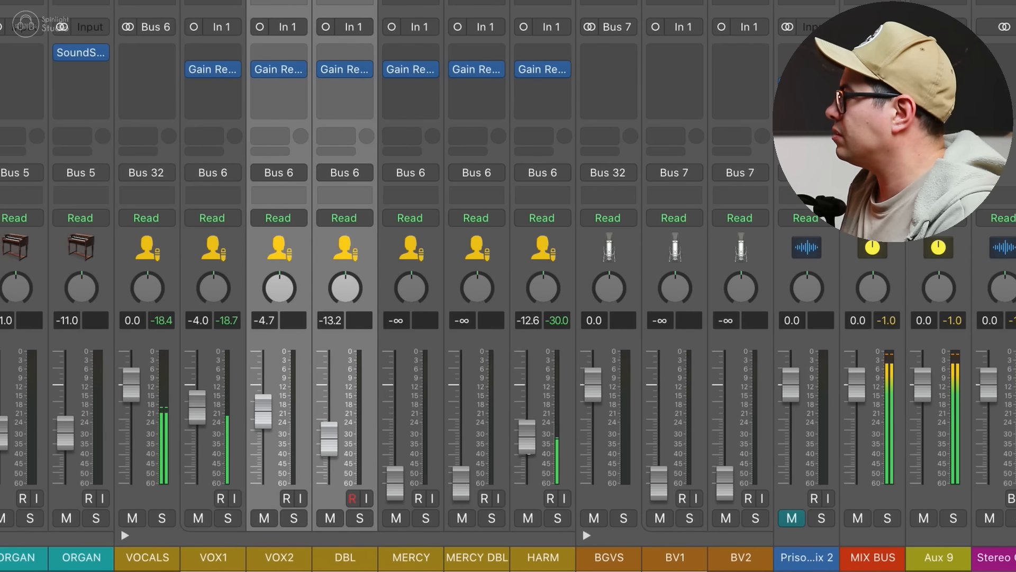
pyautogui.moveTo(543, 69); pyautogui.dragTo(680, 75)
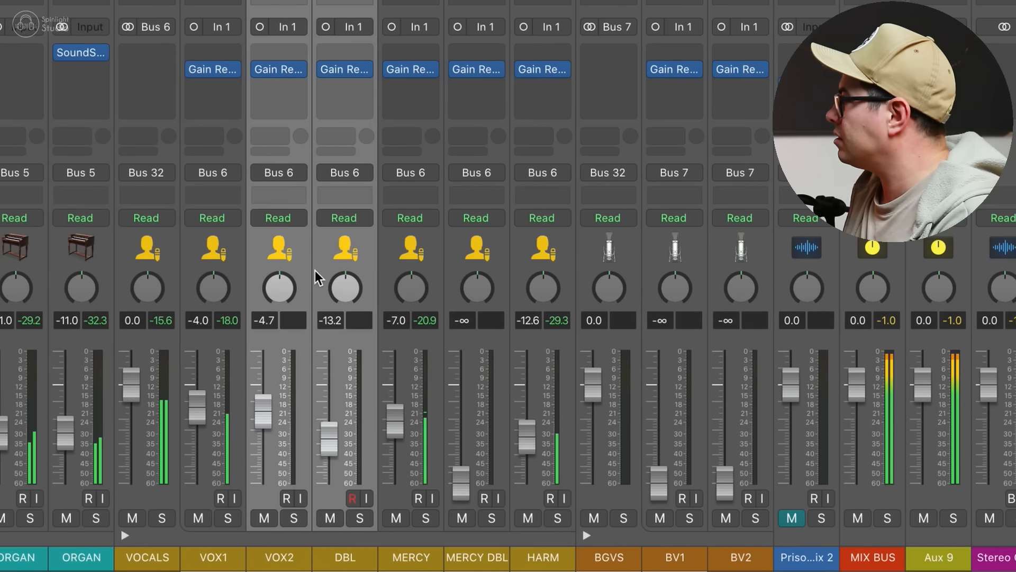
# Pan MERCY to +30 with its fader at -8.2 dB, and pan BV1 to -40 and BV2 to +40.
pyautogui.click(412, 248)
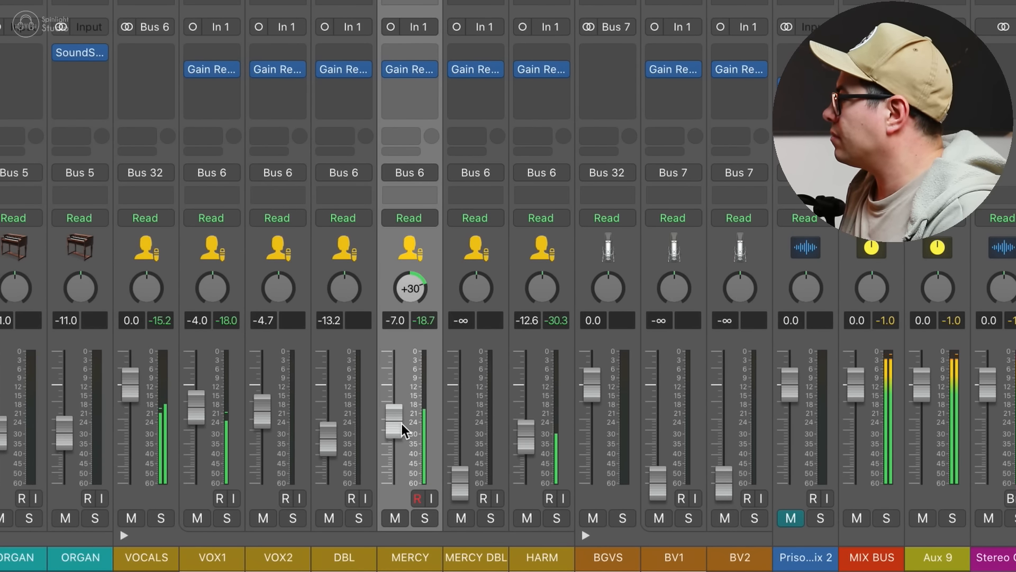
pyautogui.moveTo(395, 431); pyautogui.dragTo(394, 435)
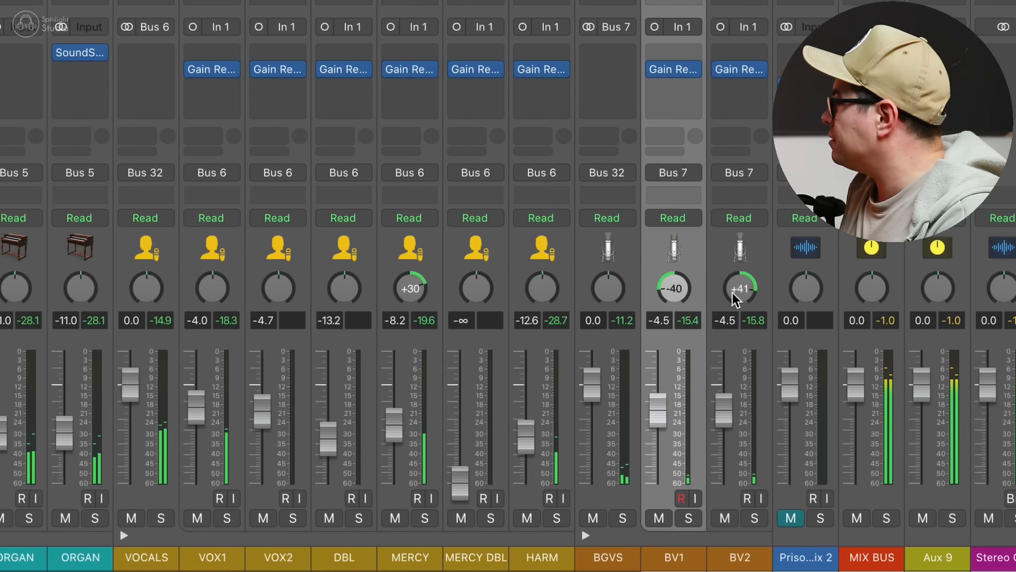
pyautogui.moveTo(681, 288); pyautogui.dragTo(681, 286)
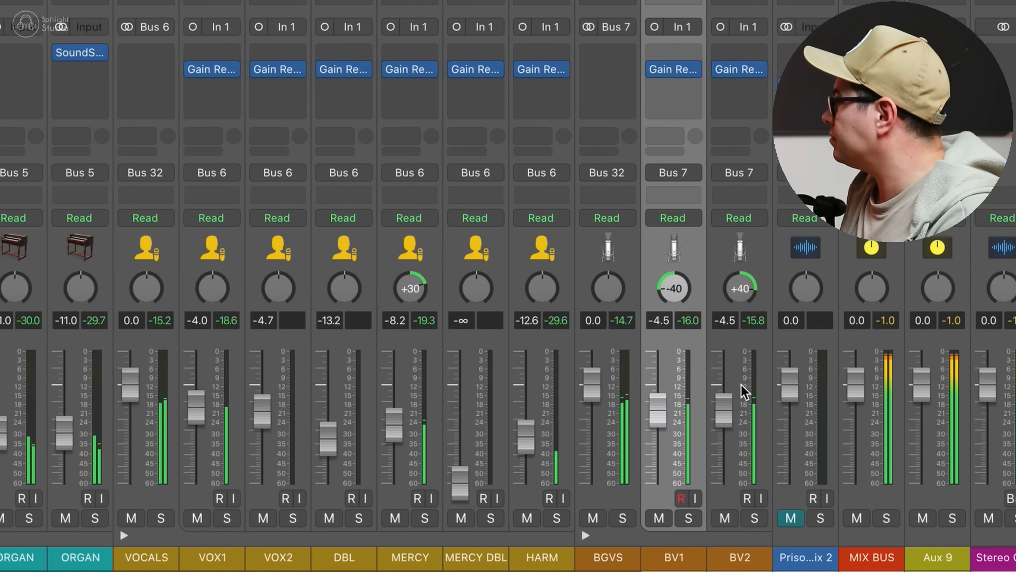
# Set the BV1 fader to about -8.8 dB, BV2 to -17.4 dB and MERCY to -7.0 dB.
pyautogui.click(746, 253)
pyautogui.moveTo(660, 419); pyautogui.dragTo(660, 433)
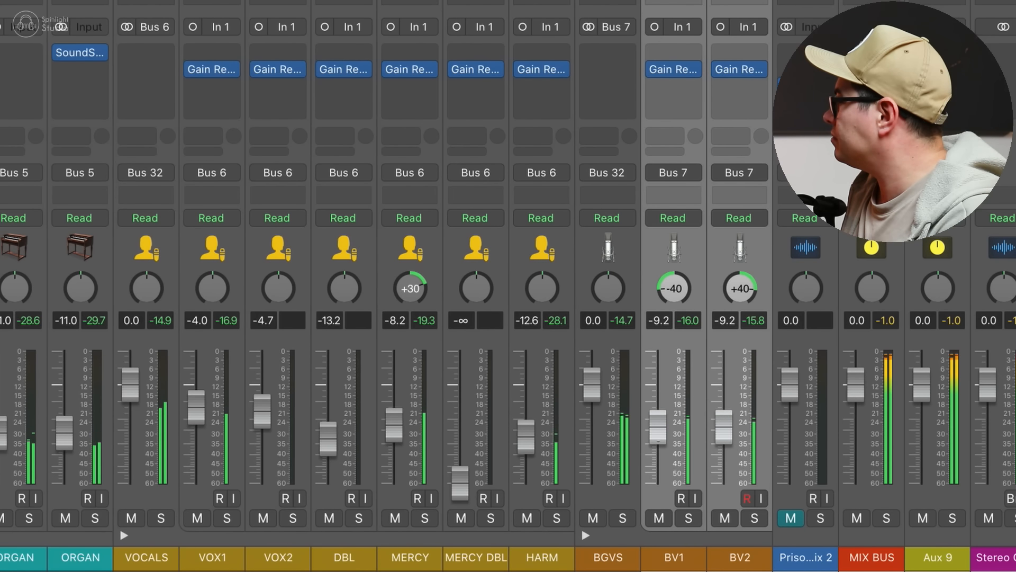
pyautogui.click(741, 408)
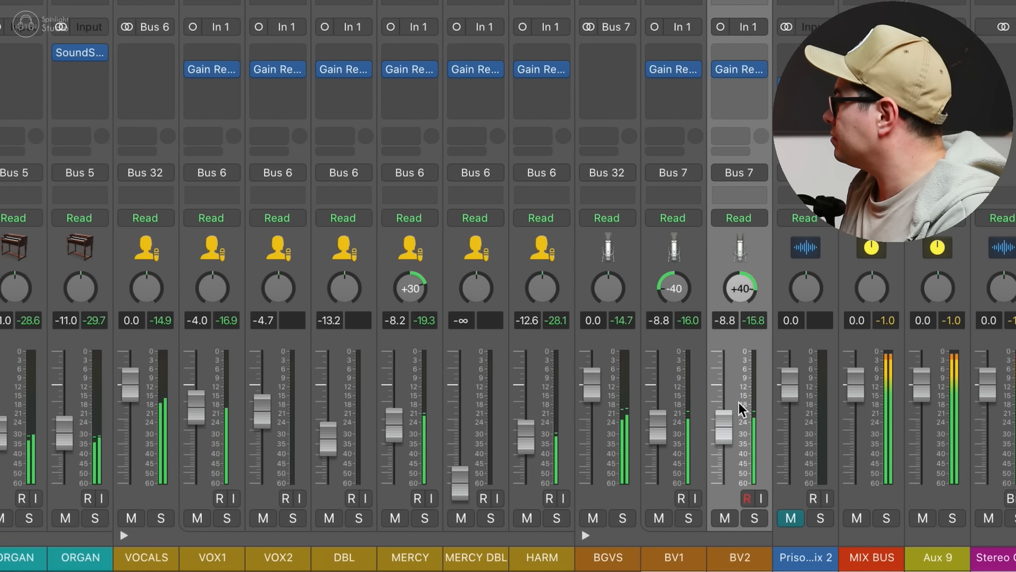
pyautogui.moveTo(725, 426); pyautogui.dragTo(725, 448)
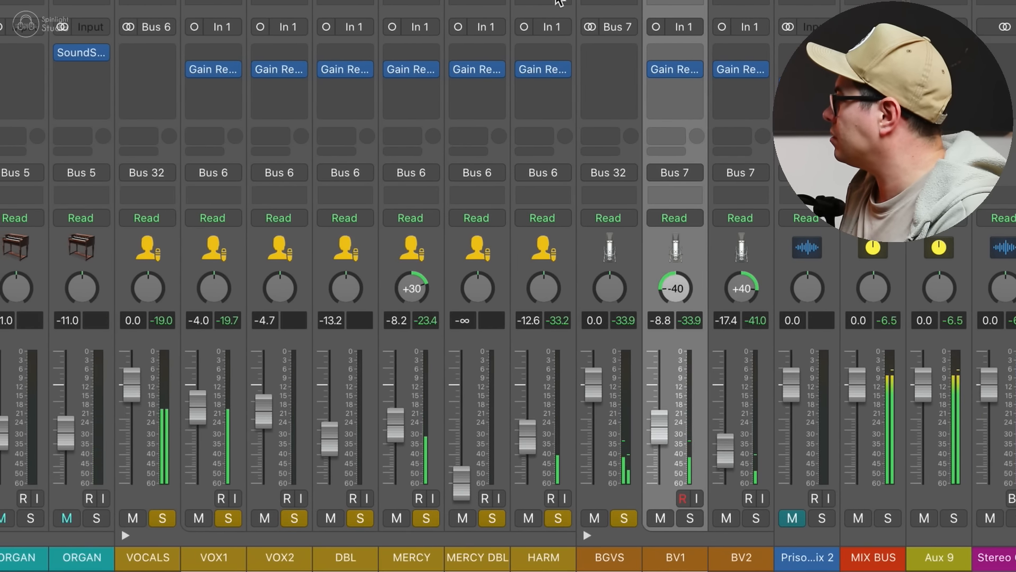
pyautogui.moveTo(397, 438); pyautogui.dragTo(396, 434)
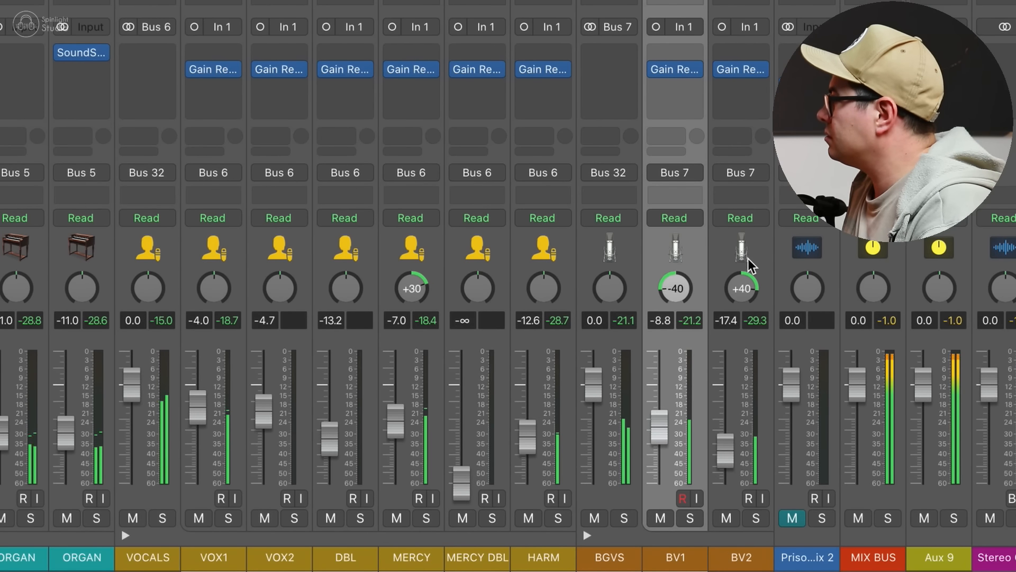
pyautogui.moveTo(668, 415); pyautogui.dragTo(668, 412)
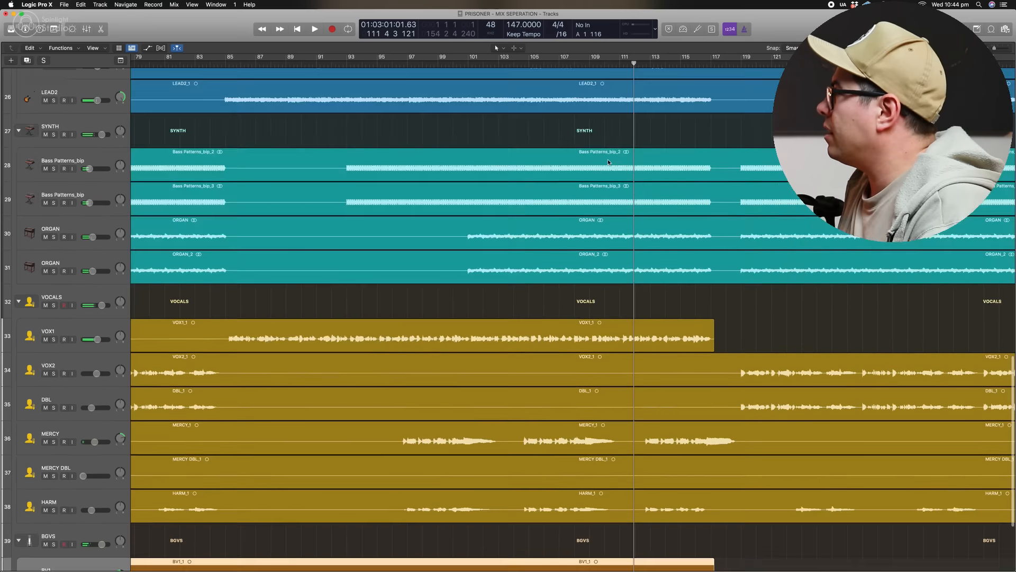
# Show the mixer beneath the tracks and lower the BEFORE track's fader to about -2.3 dB.
pyautogui.scroll(20, 608, 162)
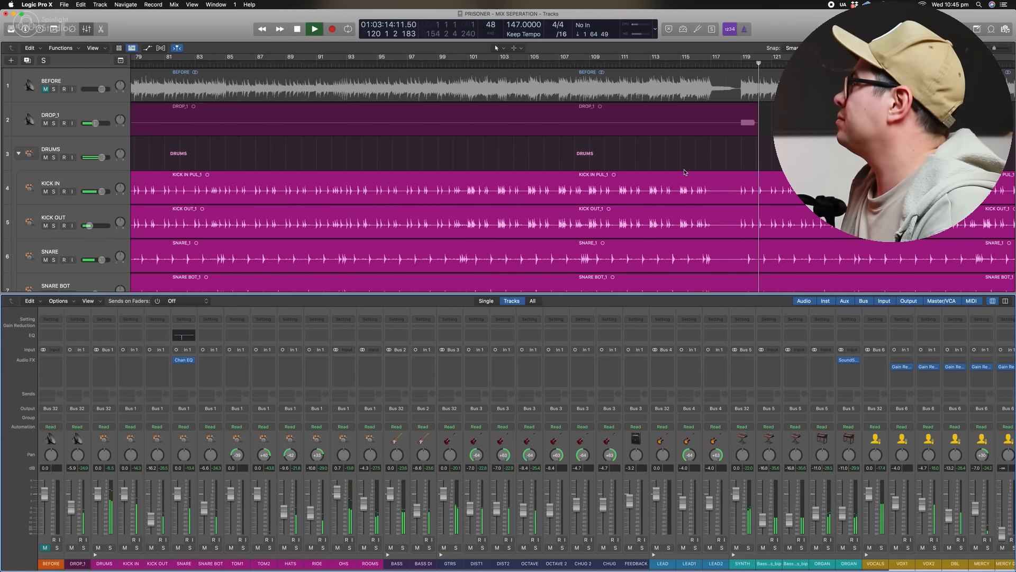
pyautogui.press('x')
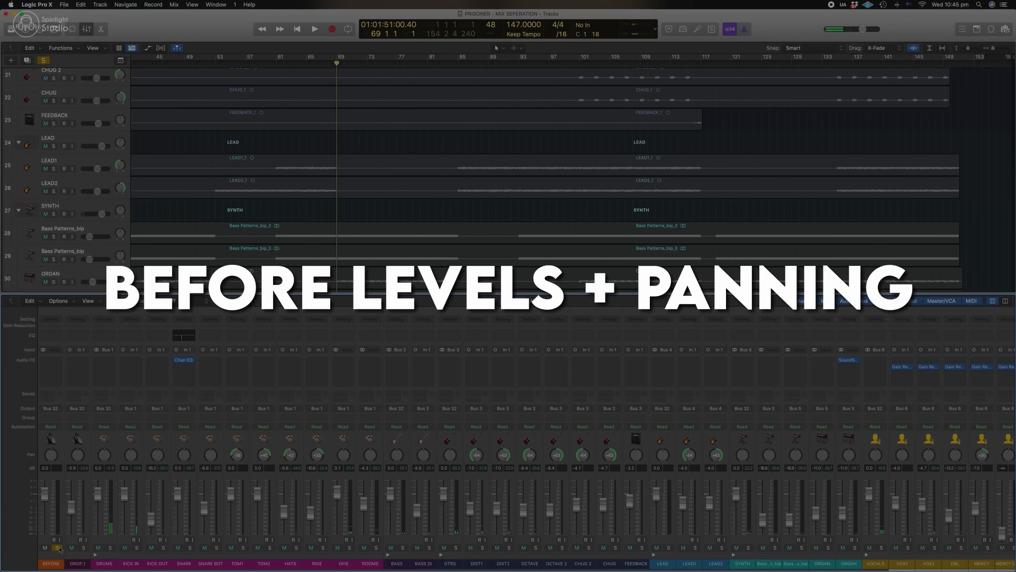
pyautogui.moveTo(44, 510); pyautogui.dragTo(45, 513)
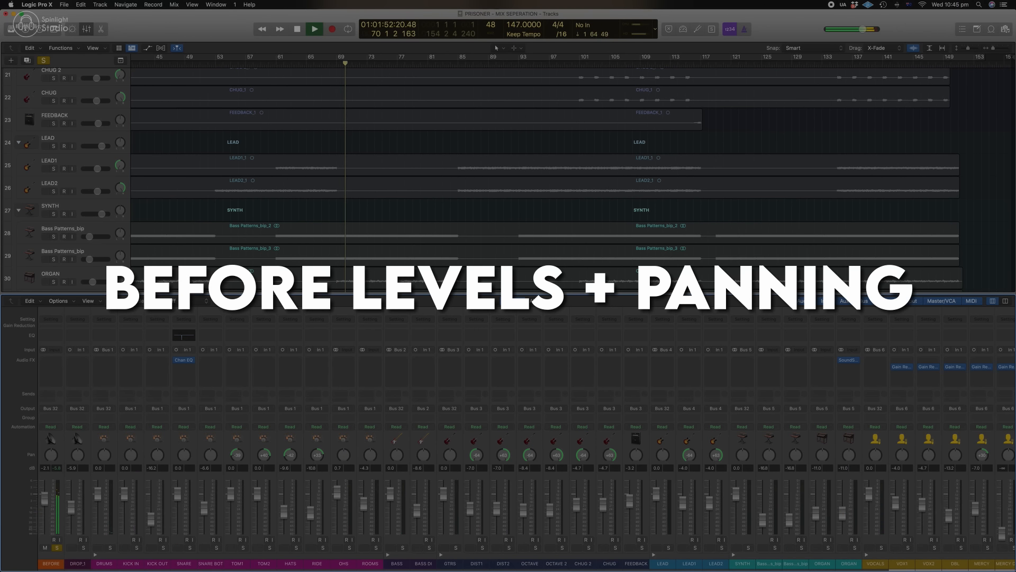
# Compare the full mix with the BEFORE track by toggling its solo, and set its fader to -2.8 dB.
pyautogui.click(60, 548)
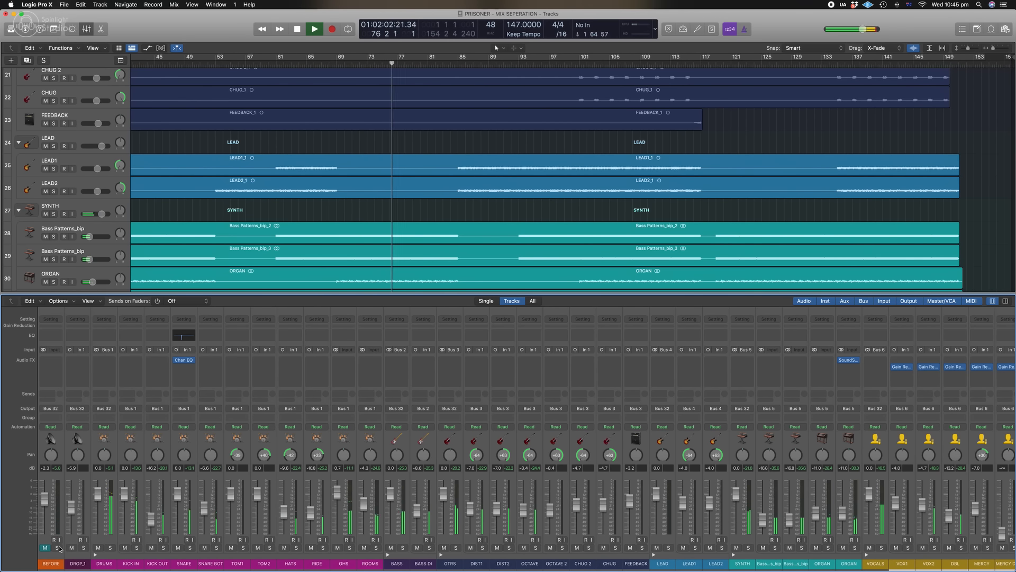
pyautogui.click(59, 548)
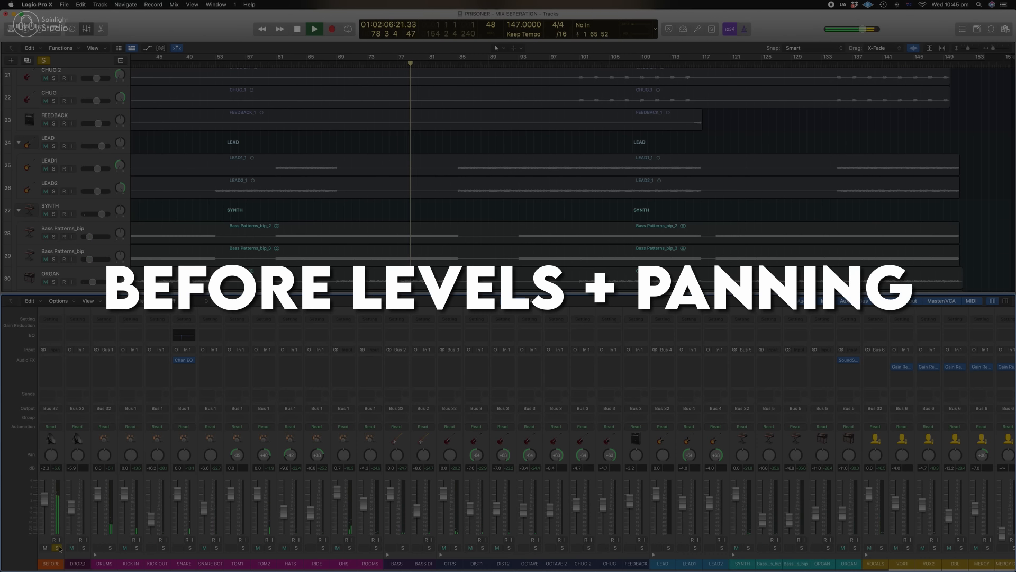
pyautogui.click(59, 549)
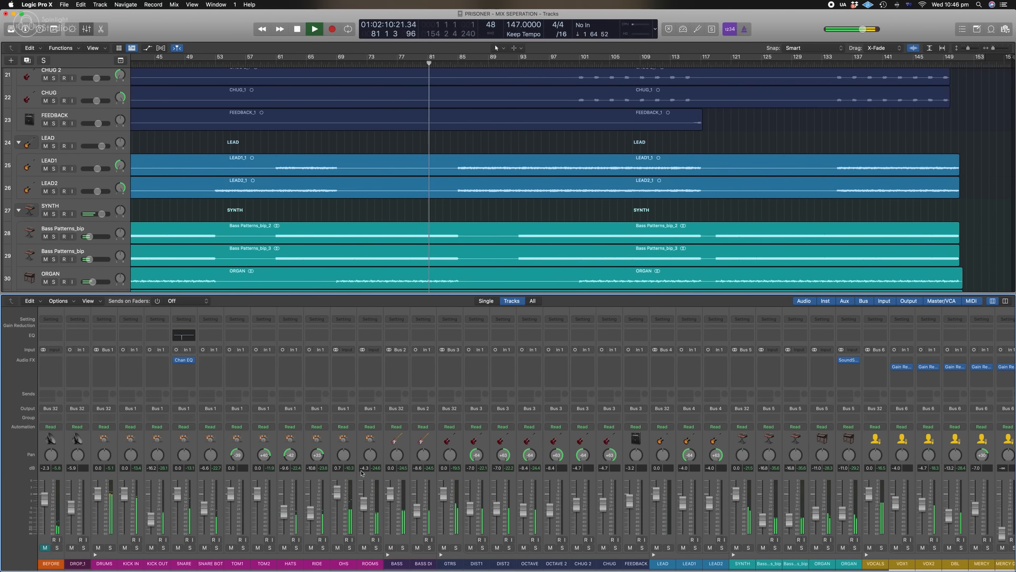
pyautogui.hscroll(1, 441, 424)
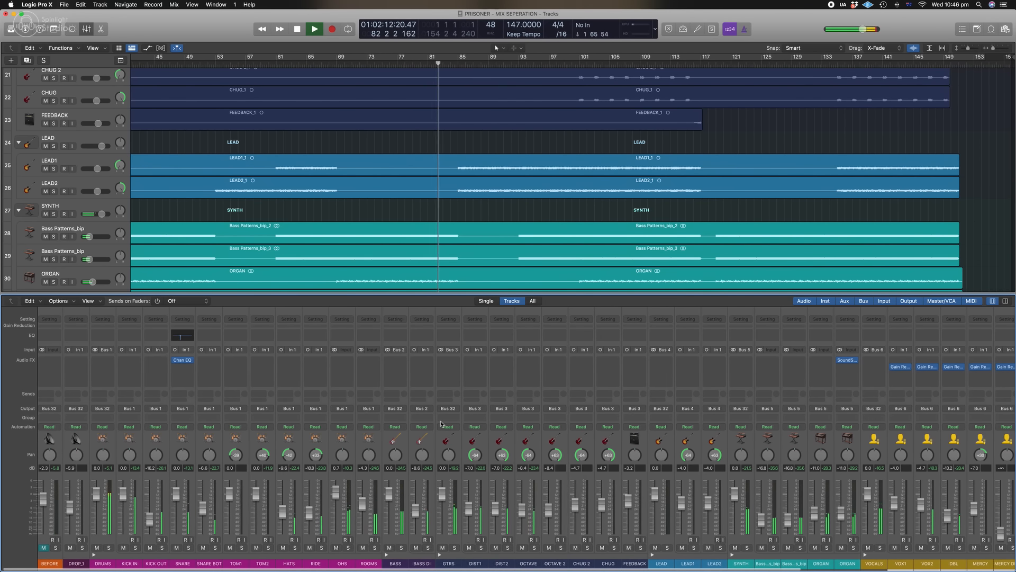
pyautogui.click(55, 548)
pyautogui.moveTo(44, 499); pyautogui.dragTo(43, 500)
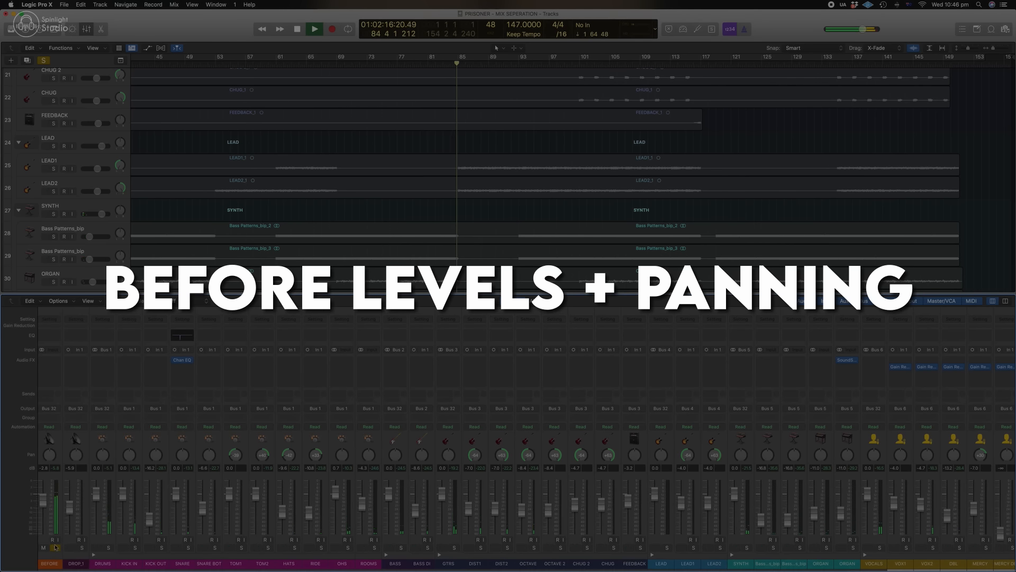
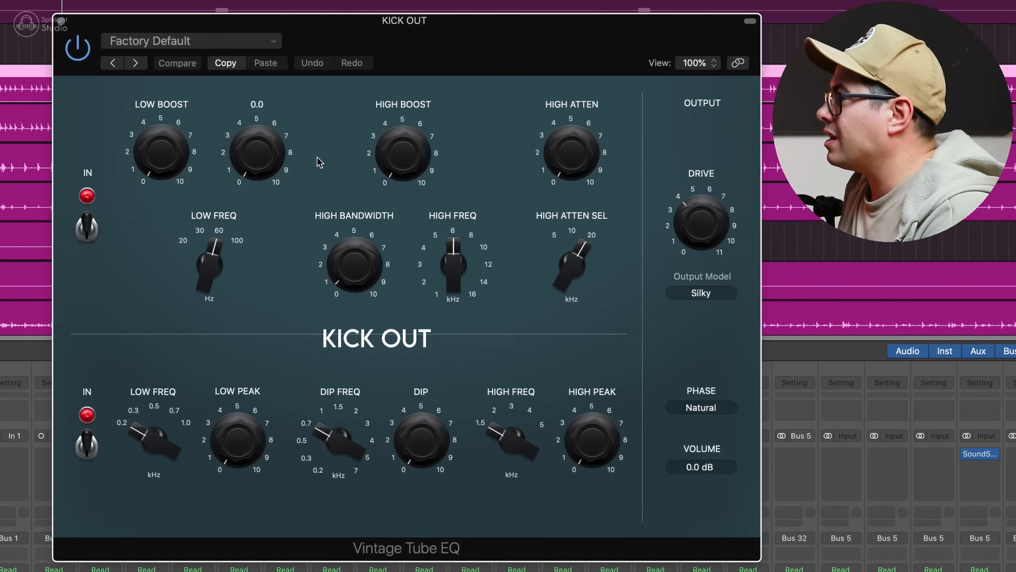
# In KICK OUT's Vintage Tube EQ, set Low Boost to 9.7 with Low Freq between 30 and 60 Hz, and raise High Bandwidth slightly.
pyautogui.moveTo(222, 278); pyautogui.dragTo(214, 344)
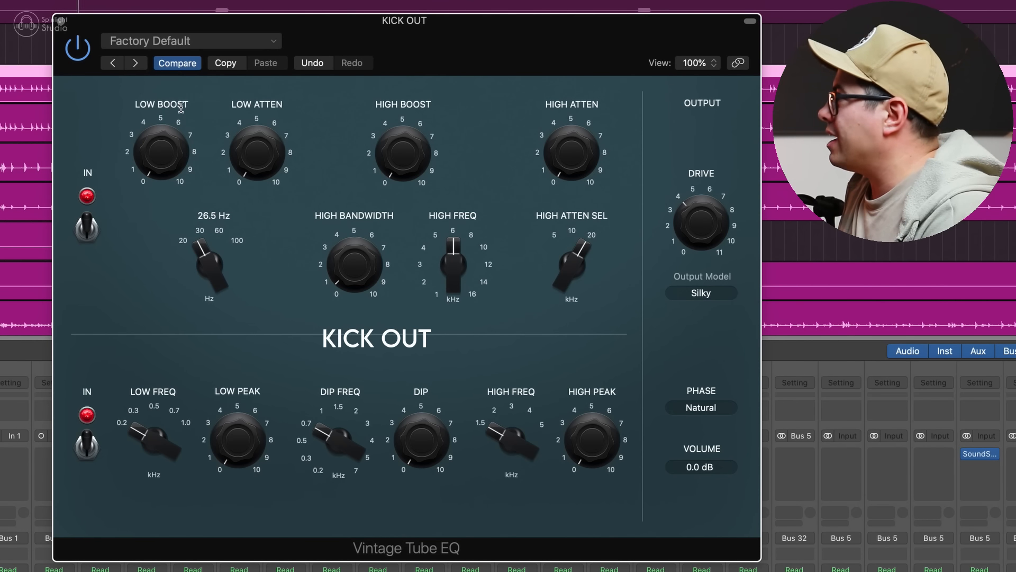
pyautogui.moveTo(181, 108); pyautogui.dragTo(181, 64)
pyautogui.moveTo(191, 217); pyautogui.dragTo(241, 188)
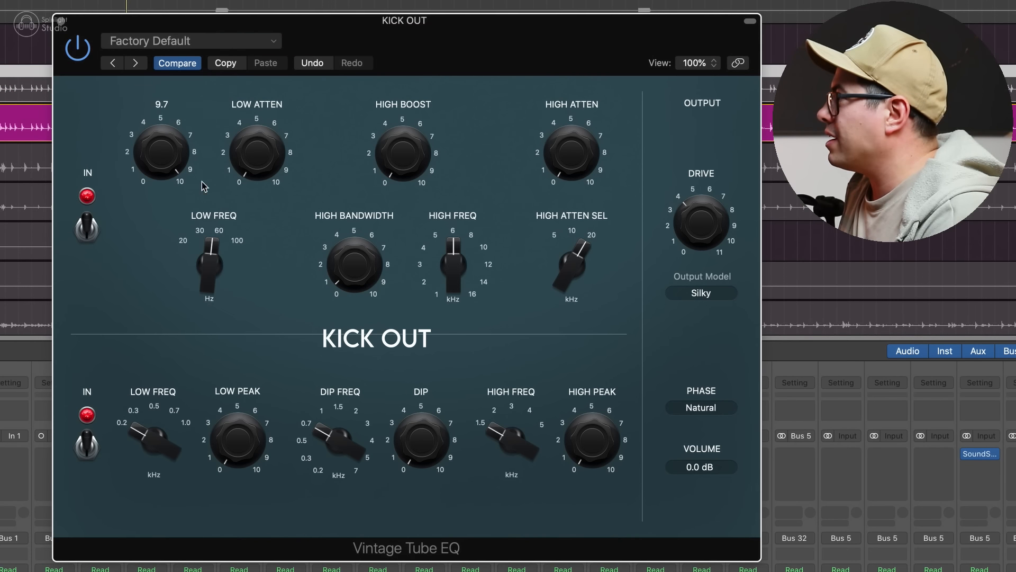
pyautogui.moveTo(208, 248); pyautogui.dragTo(210, 279)
pyautogui.moveTo(343, 254); pyautogui.dragTo(337, 232)
# Compare KICK OUT with the Vintage Tube EQ bypassed and active, set its output volume to -1.2 dB and close the plug-in.
pyautogui.click(78, 48)
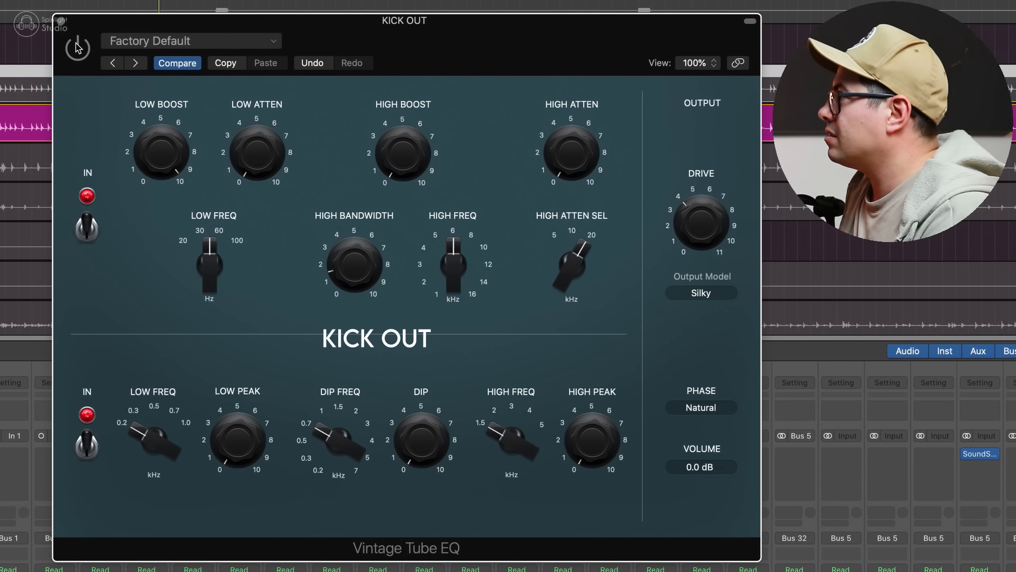
pyautogui.click(78, 48)
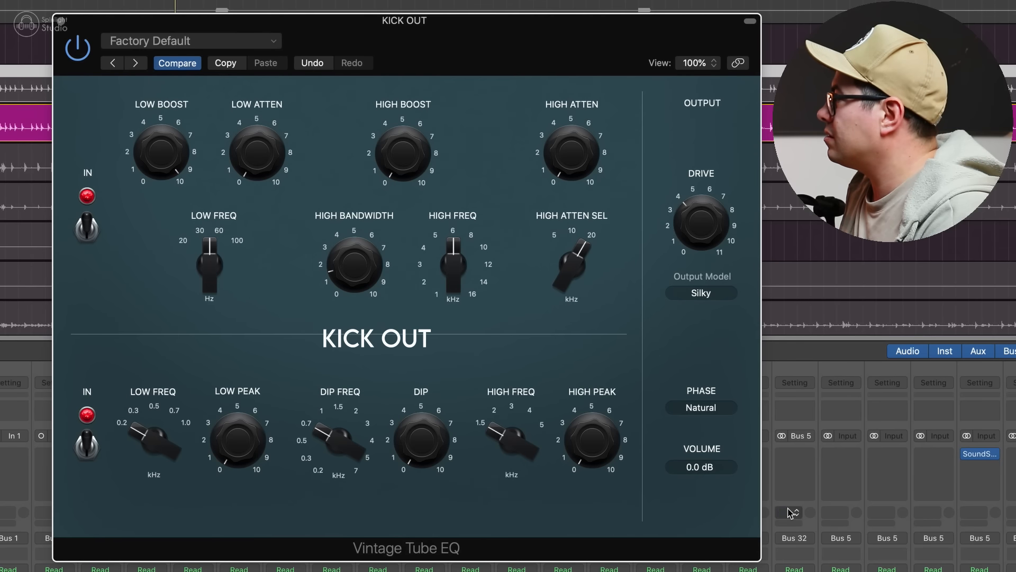
pyautogui.moveTo(700, 467); pyautogui.dragTo(700, 469)
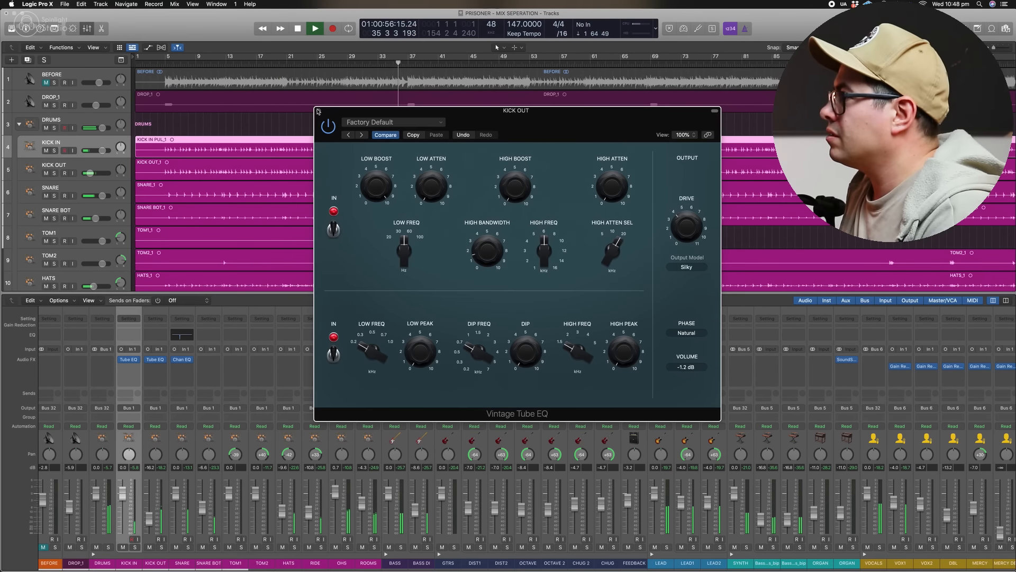
pyautogui.click(318, 110)
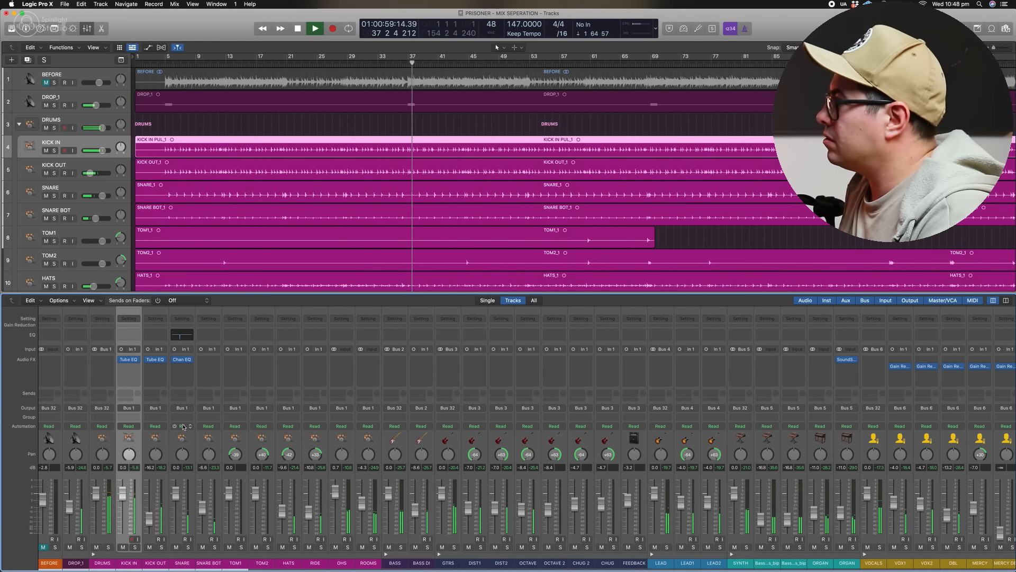
# Insert a Vintage Tube EQ on the SNARE channel below its Channel EQ.
pyautogui.click(187, 360)
pyautogui.moveTo(201, 383)
pyautogui.click(245, 382)
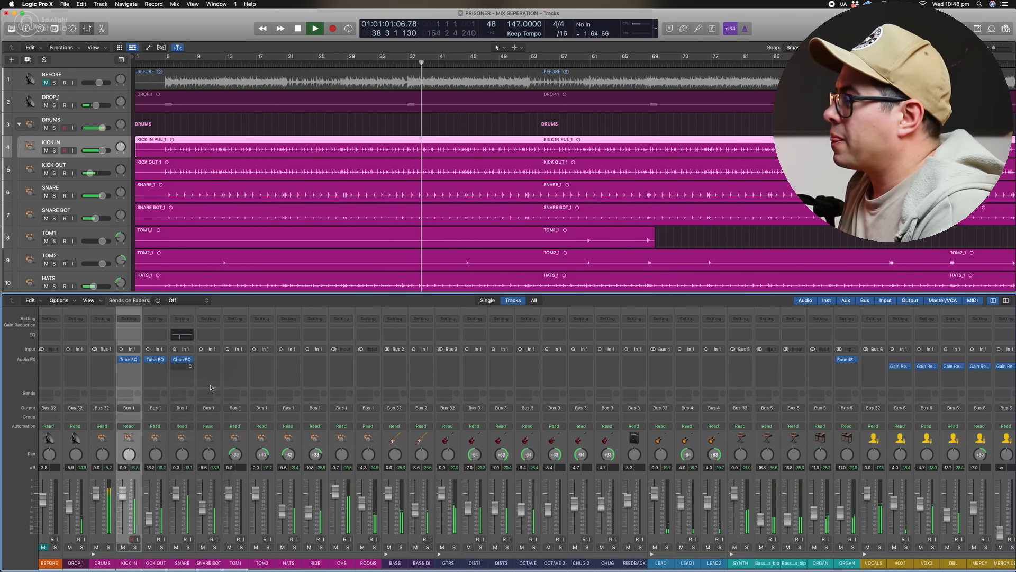
pyautogui.press('space')
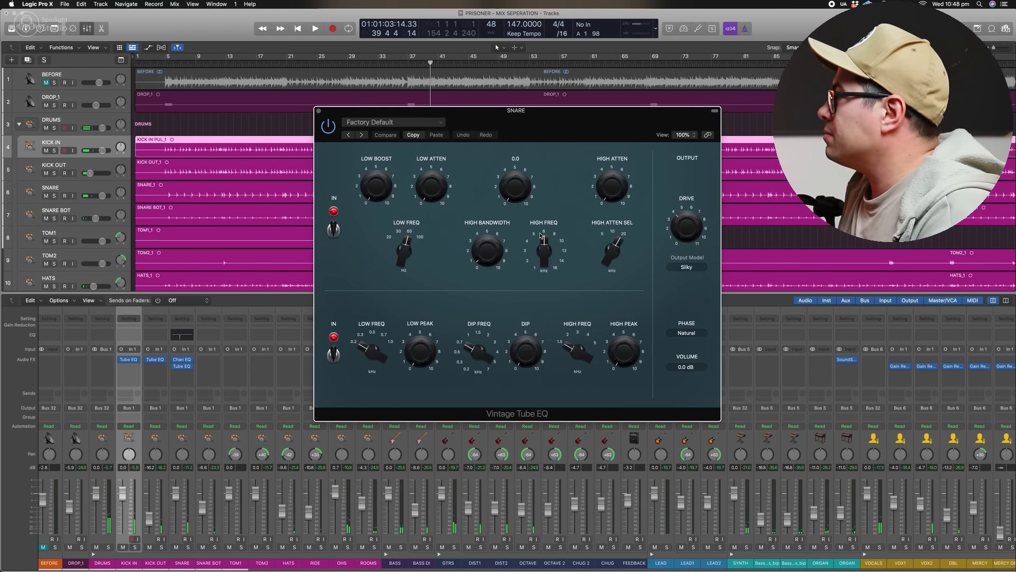
pyautogui.press('space')
# Set the SNARE EQ's High Boost to 7.8, with High Freq at about 8 kHz and High Bandwidth at about 3.
pyautogui.moveTo(543, 255); pyautogui.dragTo(544, 239)
pyautogui.moveTo(524, 189); pyautogui.dragTo(529, 127)
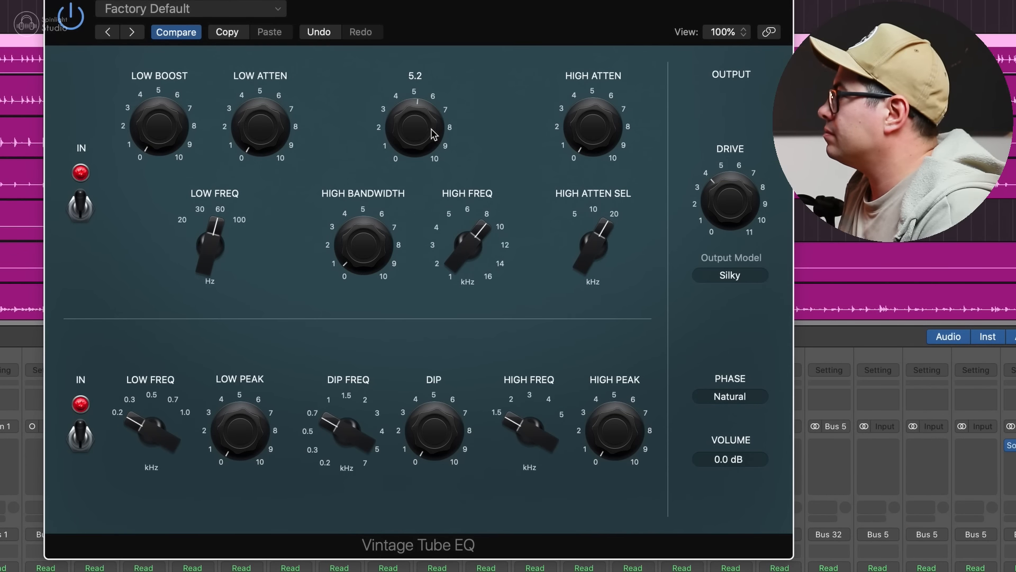
pyautogui.moveTo(420, 135)
pyautogui.mouseDown()
pyautogui.moveTo(428, 149)
pyautogui.moveTo(425, 128)
pyautogui.mouseUp()
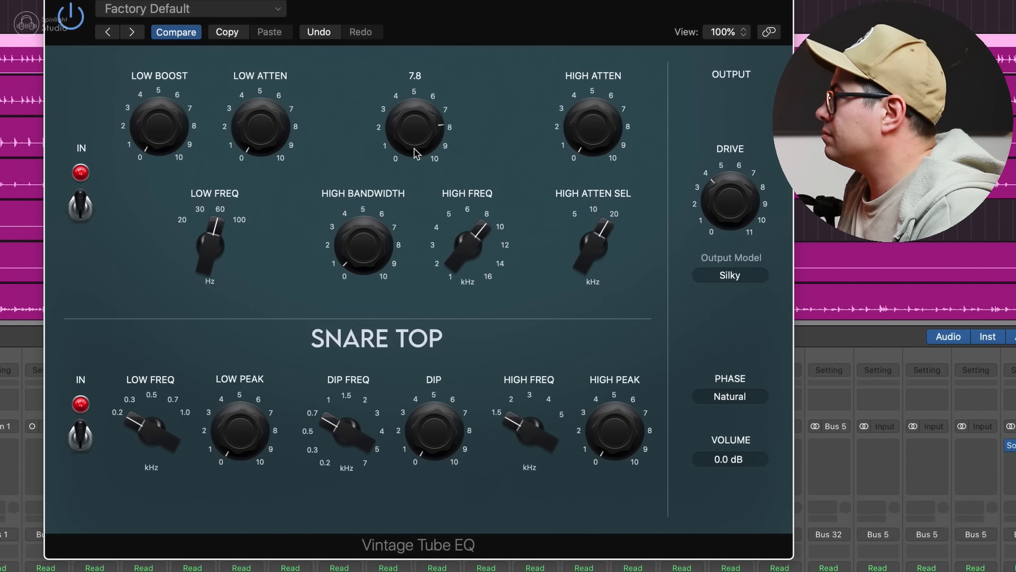
pyautogui.moveTo(375, 251); pyautogui.dragTo(379, 213)
pyautogui.moveTo(457, 245); pyautogui.dragTo(479, 262)
# Raise the SNARE EQ's Low Boost to 7.4 with Low Freq set near 100 Hz.
pyautogui.moveTo(170, 121); pyautogui.dragTo(171, 53)
pyautogui.moveTo(231, 237); pyautogui.dragTo(226, 187)
pyautogui.moveTo(140, 133); pyautogui.dragTo(178, 118)
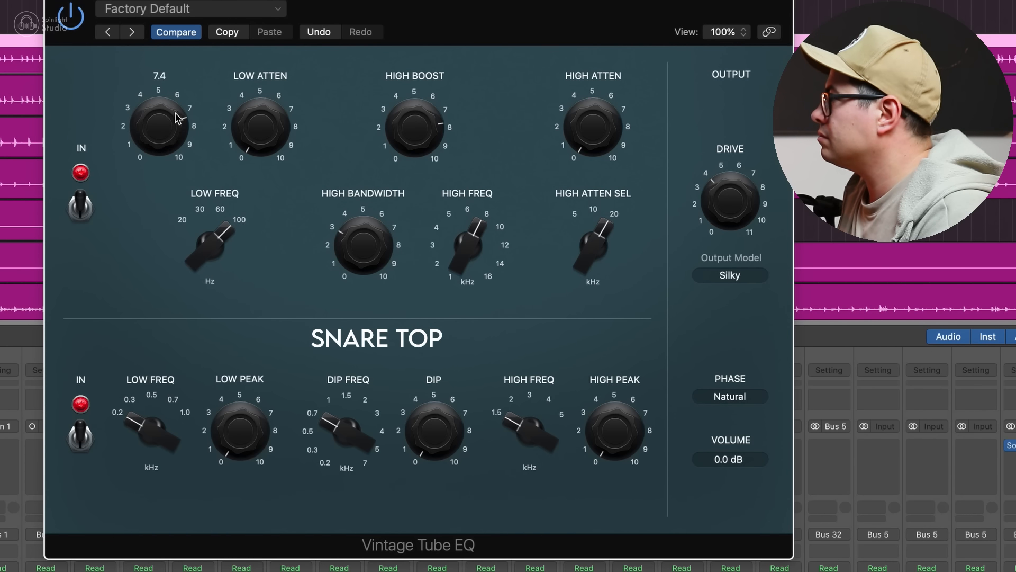
# Ease the SNARE EQ's High Boost to about 6, Low Boost to about 6.5 and High Bandwidth to about 2, with volume at -1.7 dB.
pyautogui.moveTo(416, 129); pyautogui.dragTo(416, 143)
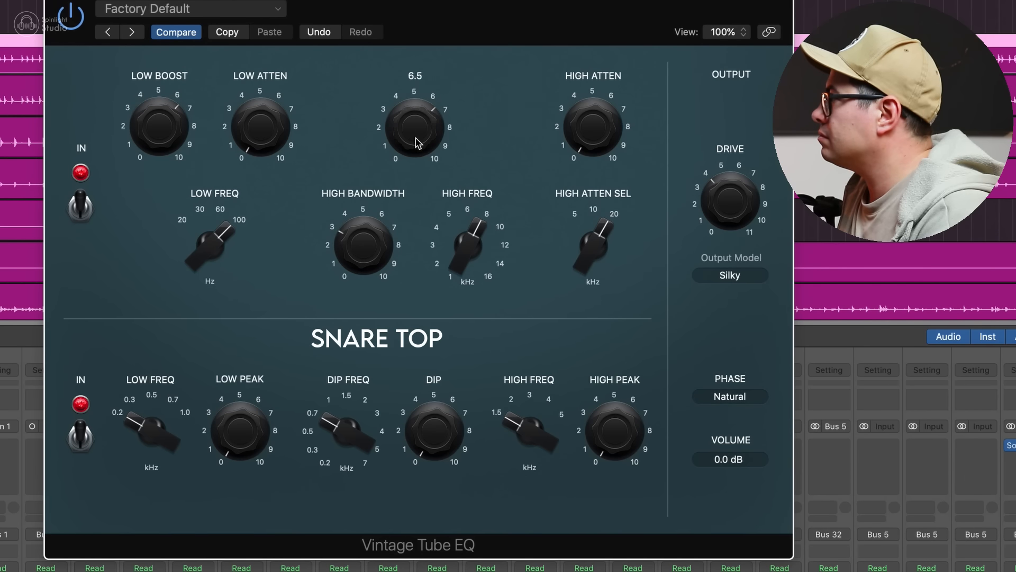
pyautogui.moveTo(159, 119)
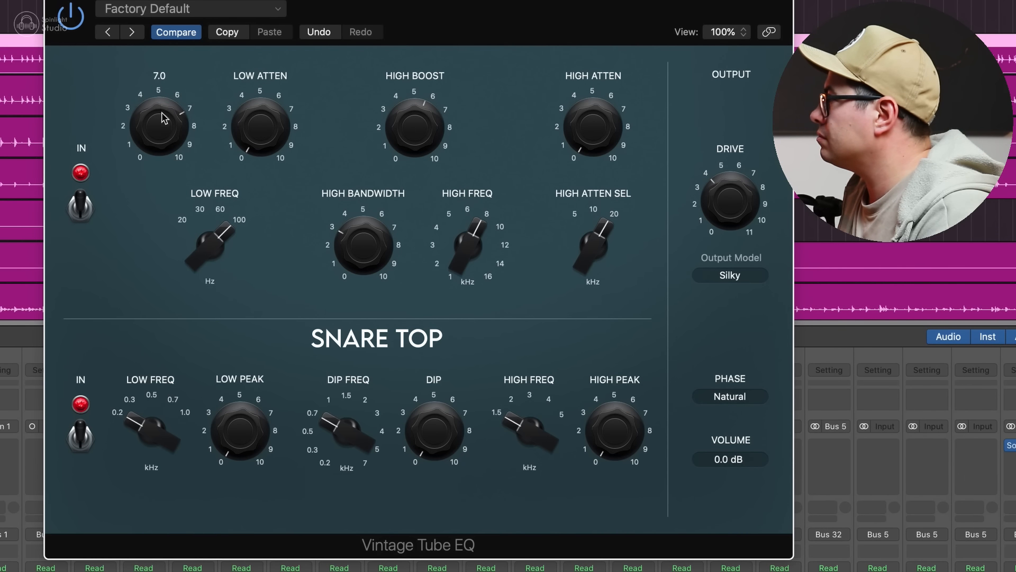
pyautogui.moveTo(359, 229)
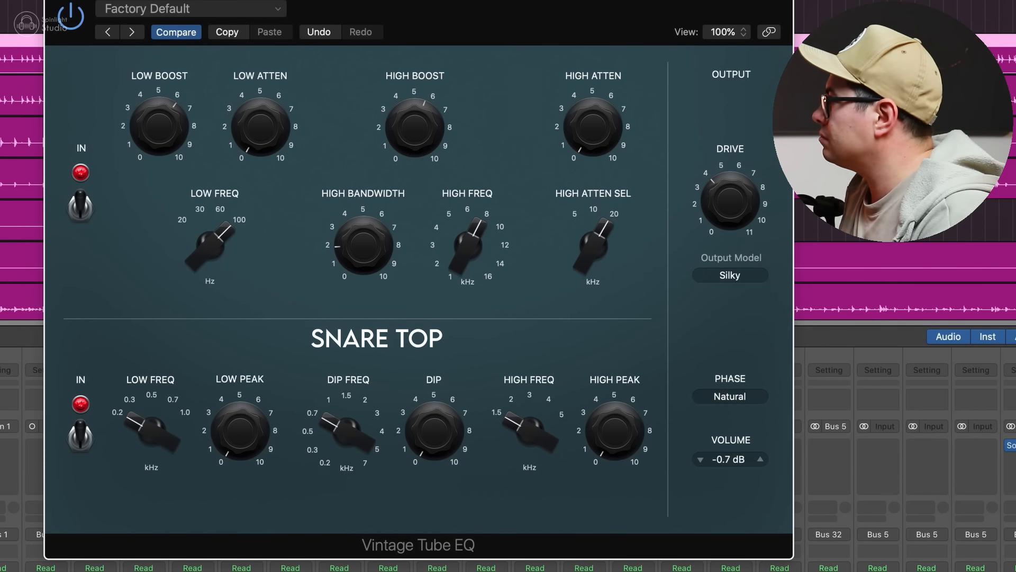
# In the SNARE EQ's midrange section, raise Low Peak to about 0.8 and Dip to about 3, with Dip Freq at 0.5 kHz.
pyautogui.moveTo(235, 429); pyautogui.dragTo(237, 405)
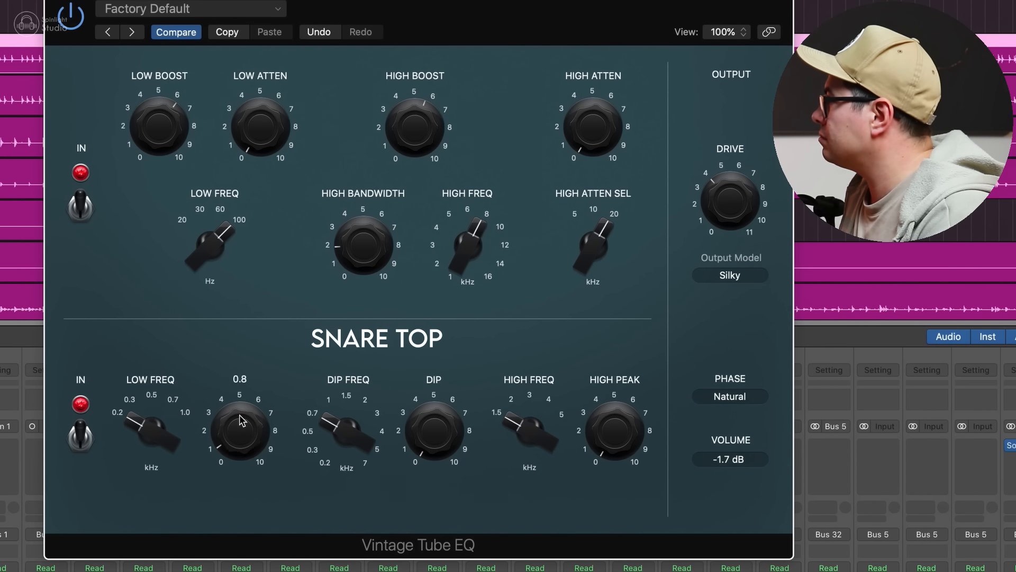
pyautogui.moveTo(346, 429); pyautogui.dragTo(351, 458)
pyautogui.moveTo(433, 426); pyautogui.dragTo(439, 397)
pyautogui.moveTo(360, 418)
pyautogui.mouseDown()
pyautogui.moveTo(362, 390)
pyautogui.moveTo(365, 413)
pyautogui.mouseUp()
pyautogui.moveTo(431, 426); pyautogui.dragTo(427, 455)
# Set the SNARE EQ's midrange High Freq to 5 kHz and High Peak to about 2.8.
pyautogui.moveTo(554, 447); pyautogui.dragTo(556, 397)
pyautogui.click(610, 465)
pyautogui.moveTo(634, 295); pyautogui.dragTo(637, 354)
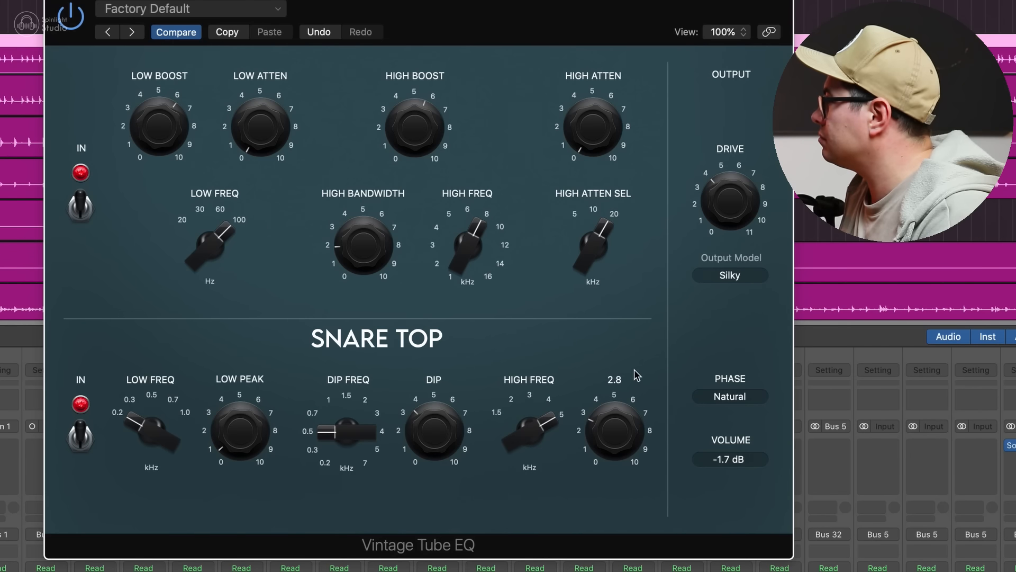
# Nudge up the SNARE EQ's Drive and insert the mono Black Salt Audio Silencer on the SNARE channel.
pyautogui.moveTo(718, 206); pyautogui.dragTo(718, 197)
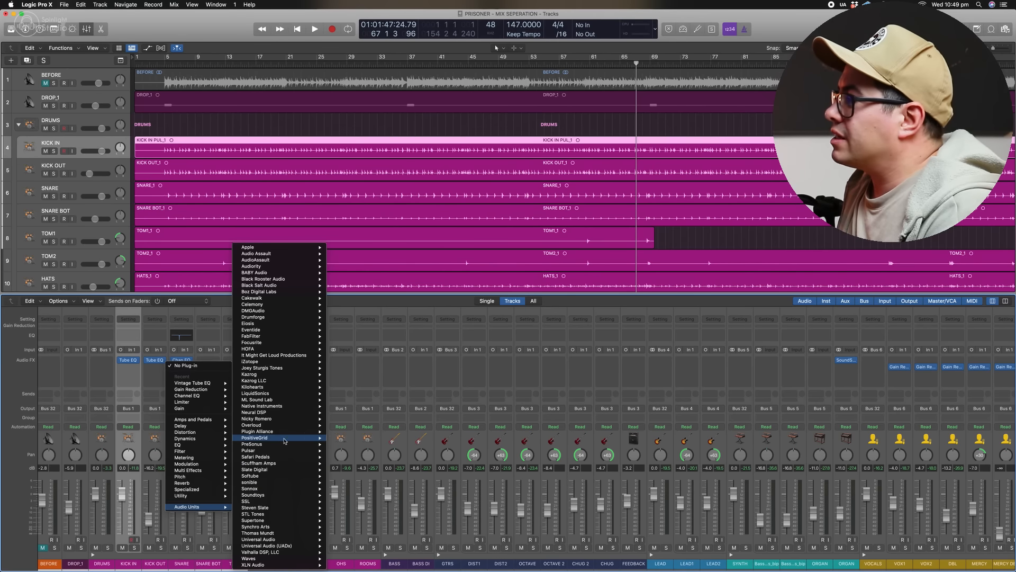
pyautogui.moveTo(279, 434)
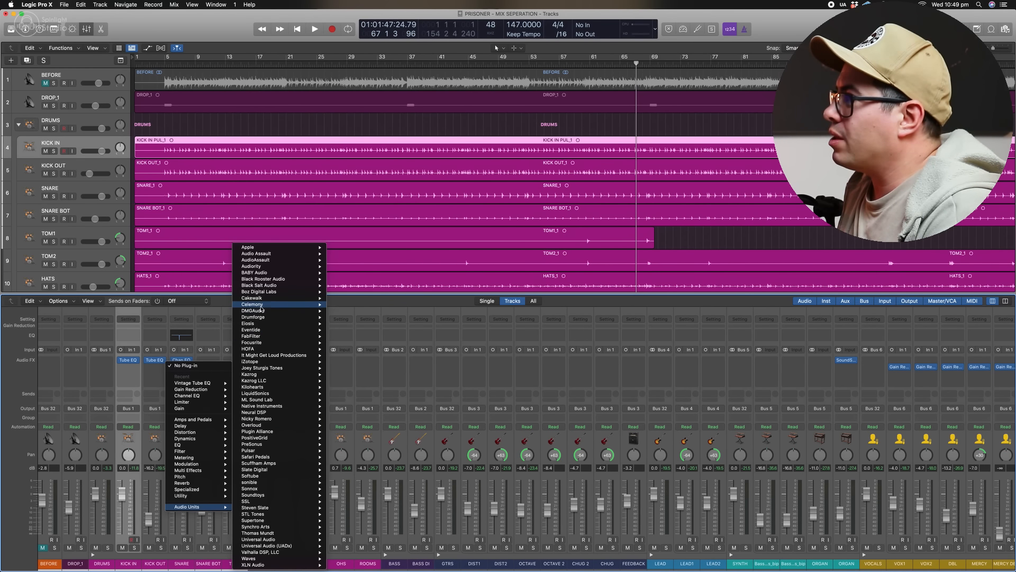
pyautogui.moveTo(269, 287)
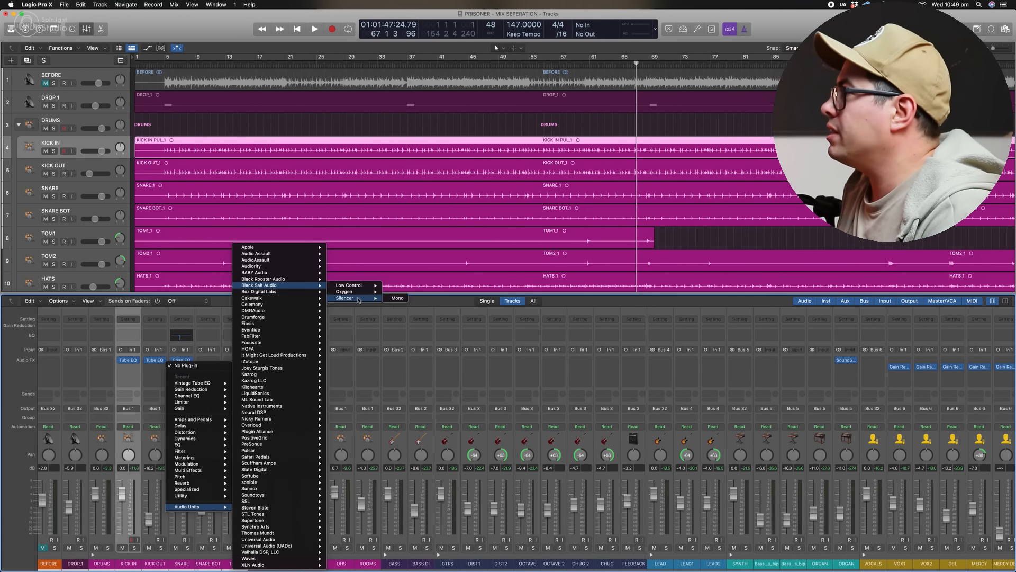
pyautogui.moveTo(347, 298)
pyautogui.click(398, 298)
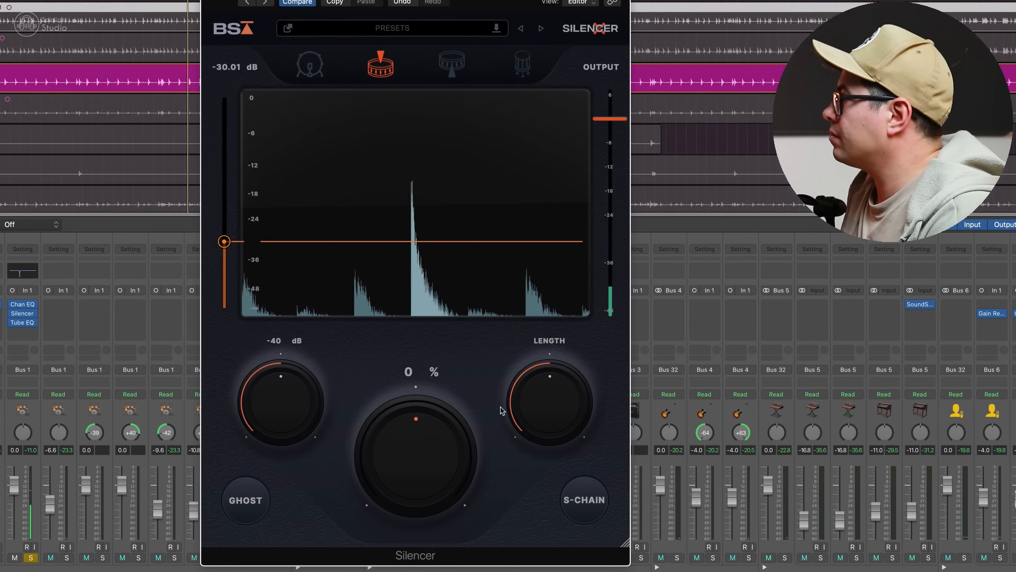
# On the SNARE Silencer, raise Length slightly, set Reduction to -18 dB and turn DeBleed slightly below 0%.
pyautogui.moveTo(550, 435); pyautogui.dragTo(550, 426)
pyautogui.moveTo(278, 418); pyautogui.dragTo(301, 395)
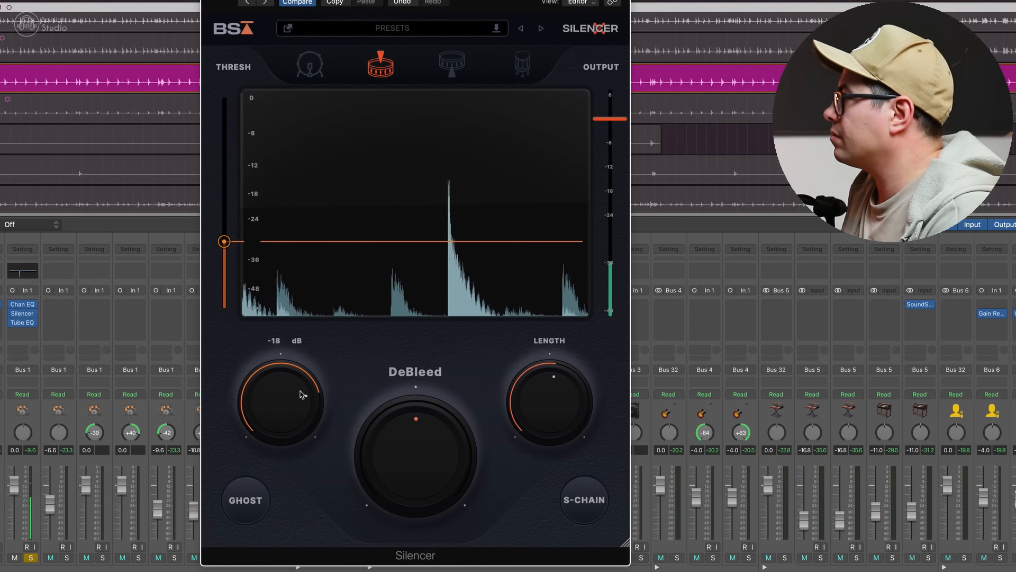
pyautogui.moveTo(431, 456)
pyautogui.mouseDown()
pyautogui.moveTo(427, 481)
pyautogui.moveTo(428, 465)
pyautogui.mouseUp()
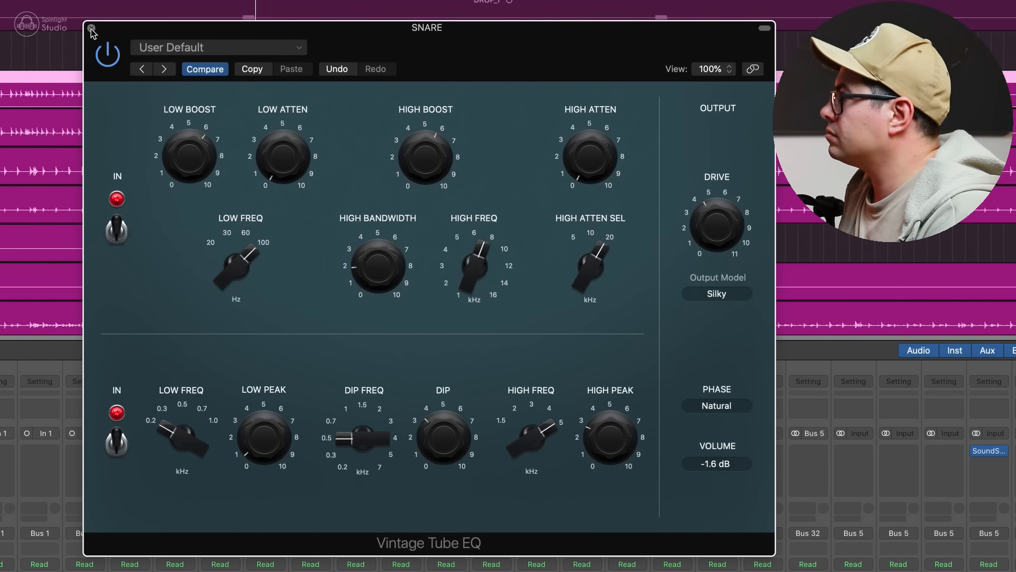
pyautogui.click(91, 28)
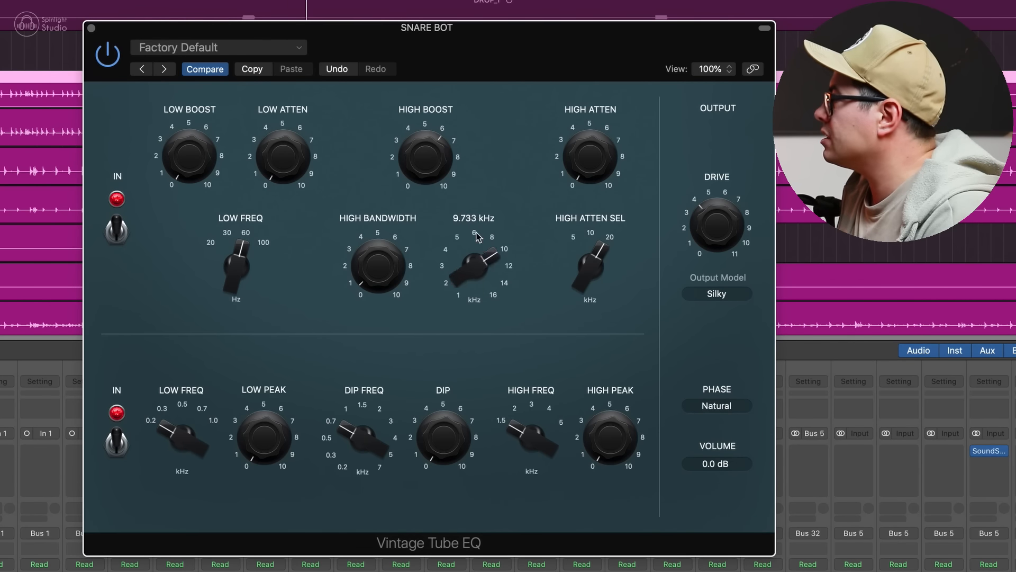
# On the SNARE BOT EQ, set High Freq to about 11 kHz and High Boost to 6.1.
pyautogui.moveTo(477, 231); pyautogui.dragTo(479, 222)
pyautogui.moveTo(433, 177); pyautogui.dragTo(429, 140)
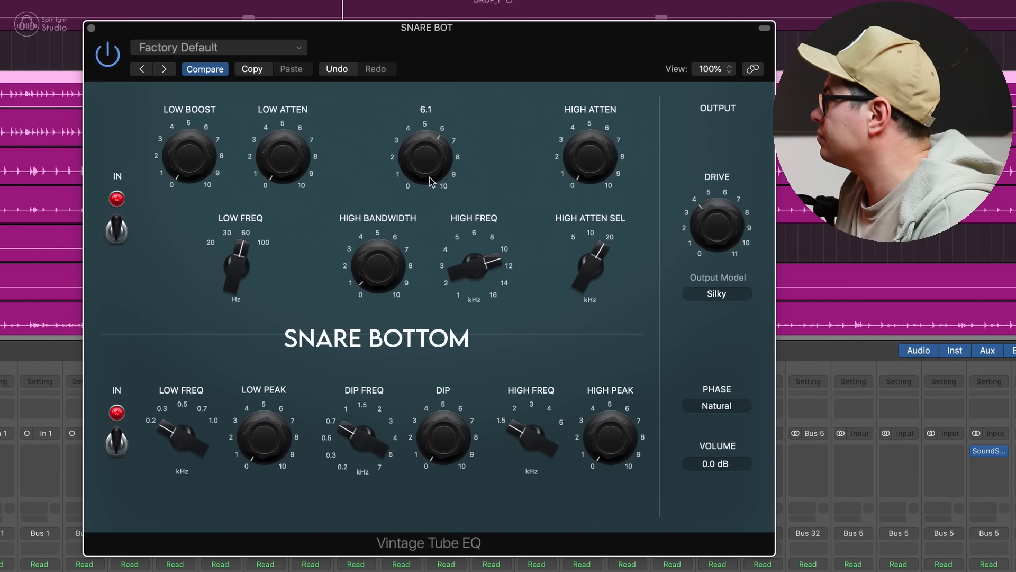
pyautogui.click(454, 236)
pyautogui.moveTo(447, 250); pyautogui.dragTo(498, 176)
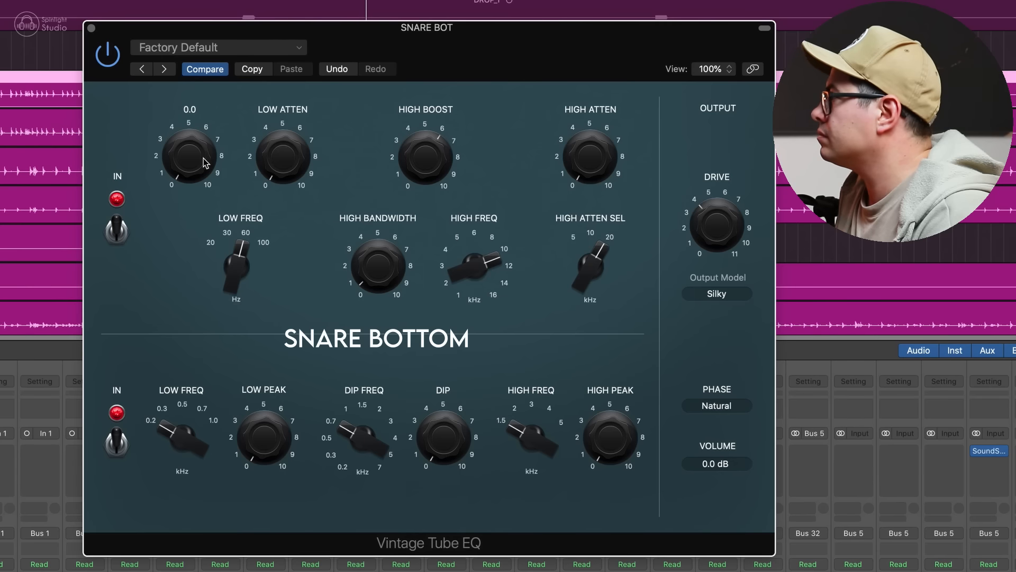
# Move the SNARE BOT EQ's Low Freq toward 100 Hz and try Low Boost at 3.9 before returning it to 0.
pyautogui.click(263, 242)
pyautogui.click(180, 133)
pyautogui.moveTo(179, 132); pyautogui.dragTo(187, 187)
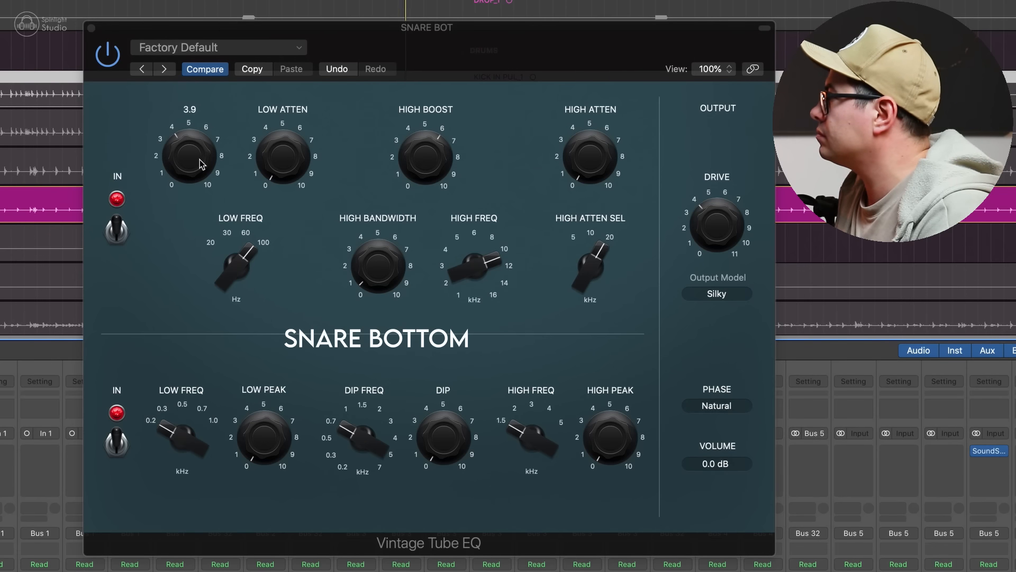
pyautogui.moveTo(200, 164); pyautogui.dragTo(196, 176)
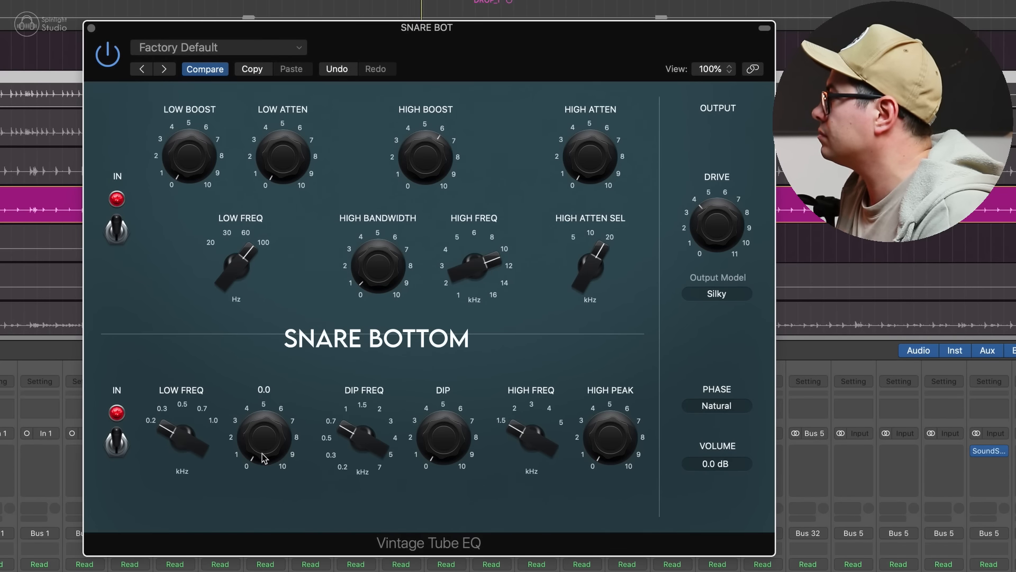
# Audition the SNARE BOT EQ's Low Peak at 9.4, fine-tune its high band and set the channel fader to -6.4 dB.
pyautogui.moveTo(291, 290); pyautogui.dragTo(296, 264)
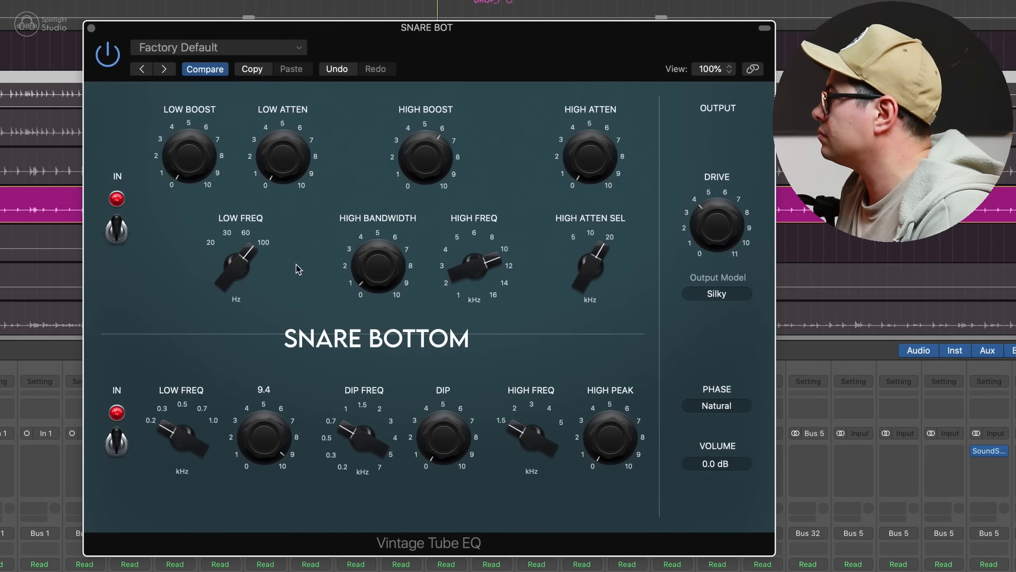
pyautogui.moveTo(295, 380); pyautogui.dragTo(295, 371)
pyautogui.moveTo(424, 168); pyautogui.dragTo(425, 159)
pyautogui.moveTo(476, 279); pyautogui.dragTo(476, 272)
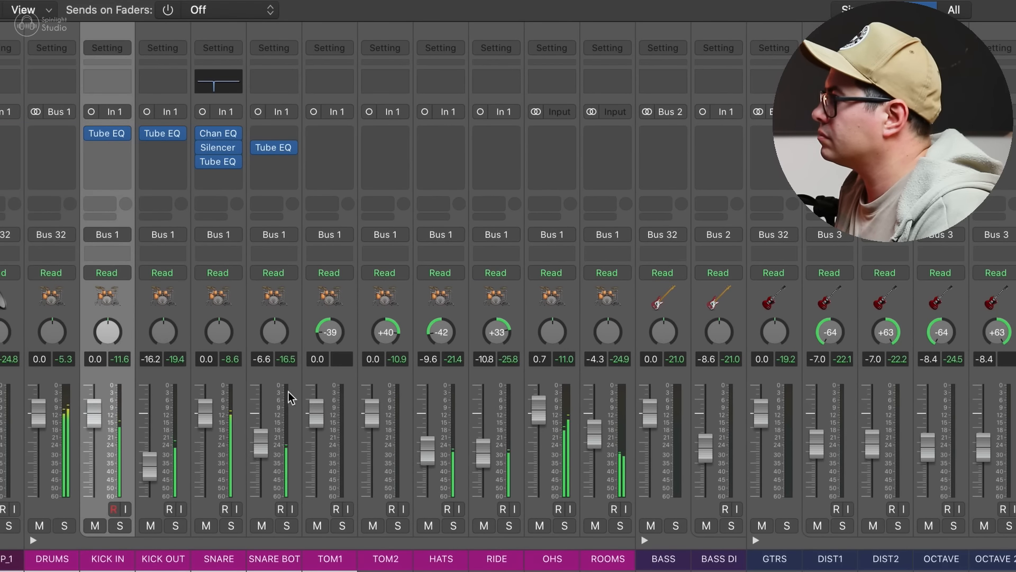
pyautogui.moveTo(261, 446)
pyautogui.mouseDown()
pyautogui.moveTo(261, 402)
pyautogui.moveTo(260, 450)
pyautogui.mouseUp()
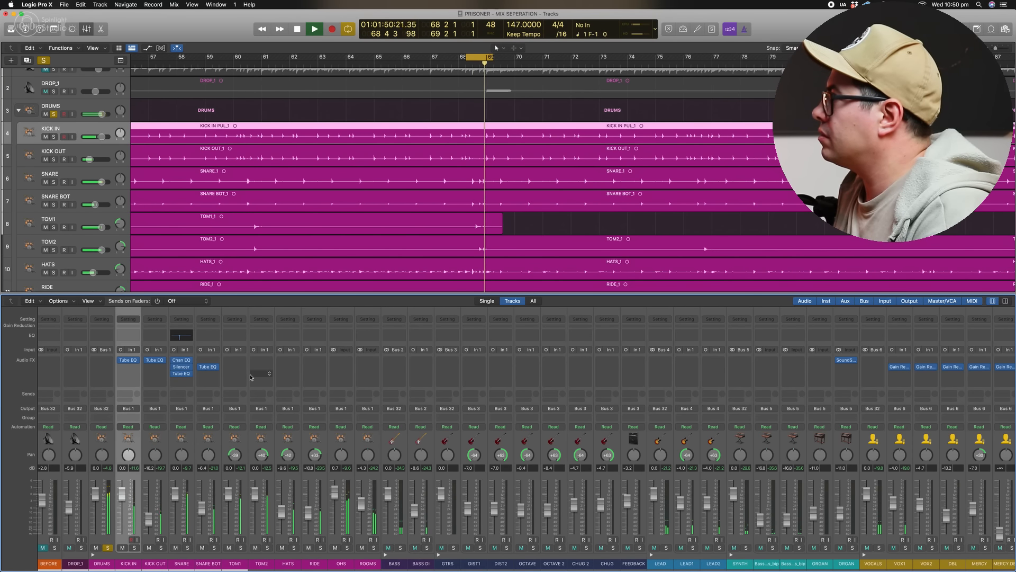
# Add a Vintage Tube EQ to TOM1 with High Boost at 8.4 and High Freq at about 7 kHz.
pyautogui.press('space')
pyautogui.click(230, 361)
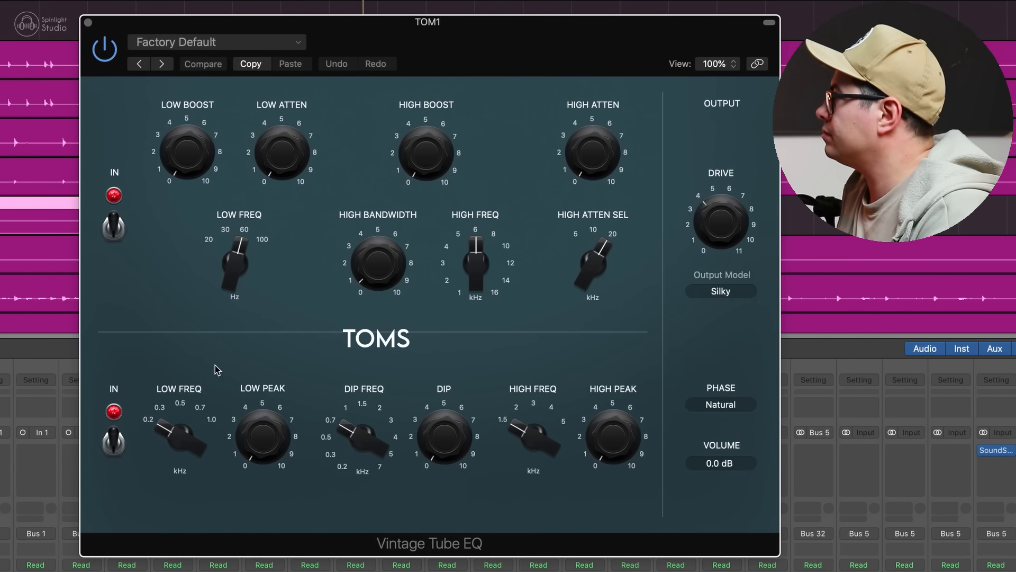
pyautogui.moveTo(454, 146); pyautogui.dragTo(432, 119)
pyautogui.moveTo(460, 273); pyautogui.dragTo(488, 266)
pyautogui.moveTo(437, 154); pyautogui.dragTo(433, 193)
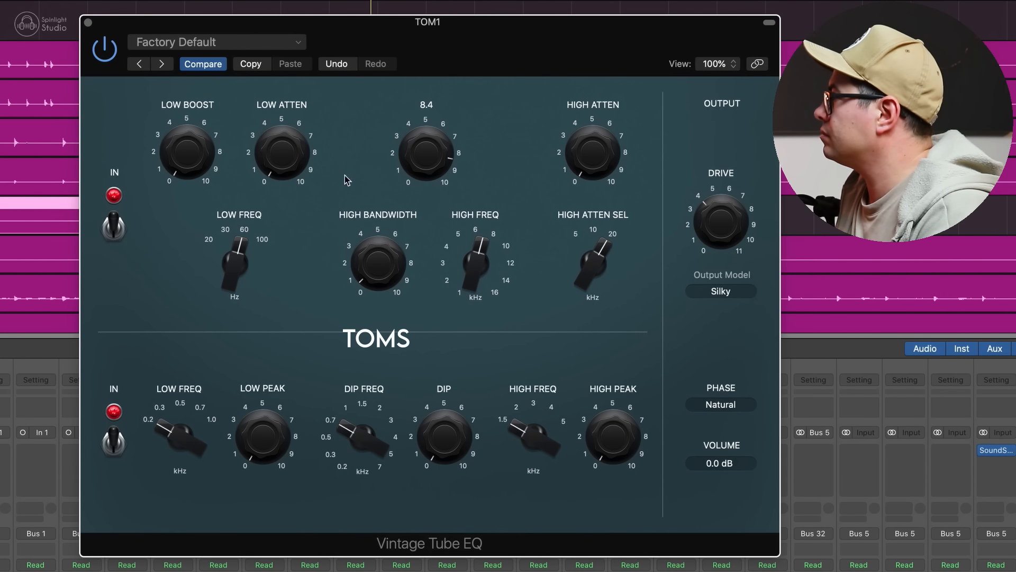
# On the TOM1 EQ, set Low Boost to about 3, Low Freq between 60 and 100 Hz, and High Bandwidth to about 1.5.
pyautogui.moveTo(165, 148); pyautogui.dragTo(208, 213)
pyautogui.moveTo(237, 273); pyautogui.dragTo(242, 256)
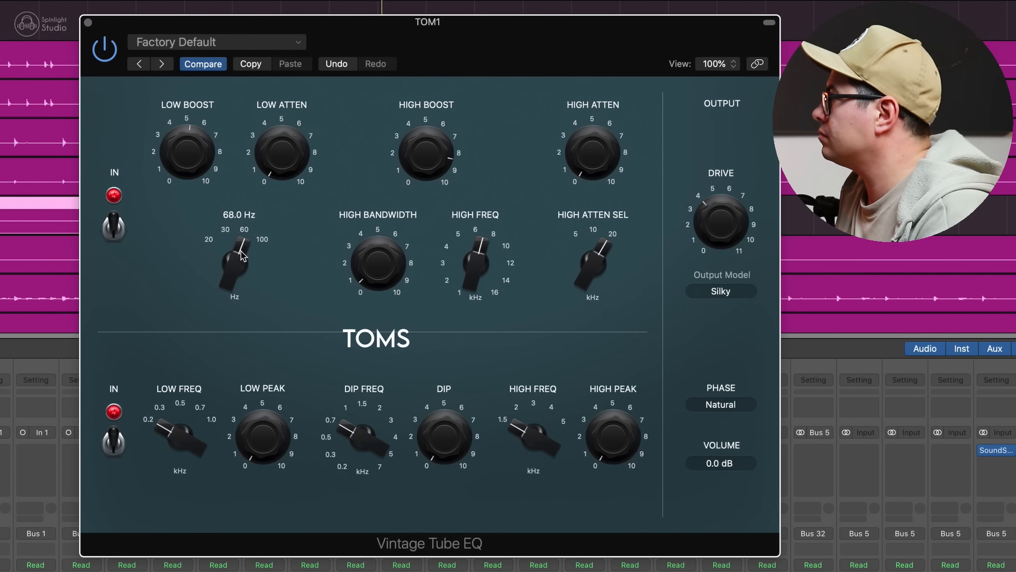
pyautogui.click(182, 153)
pyautogui.moveTo(377, 275); pyautogui.dragTo(378, 264)
pyautogui.moveTo(433, 168); pyautogui.dragTo(433, 164)
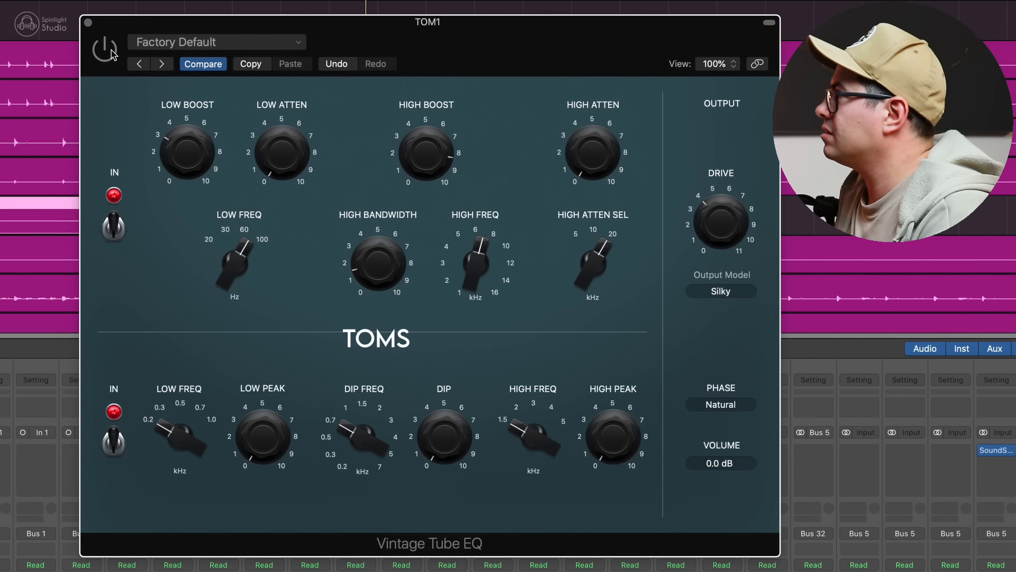
pyautogui.click(88, 23)
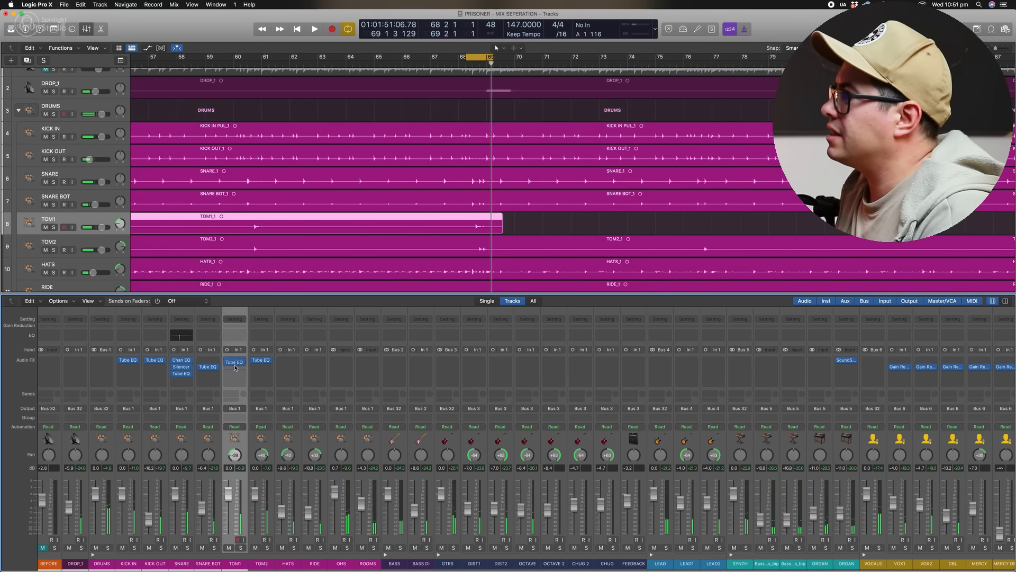
# Move TOM1's Tube EQ to the second insert slot and copy the SNARE's Silencer into the slot above it.
pyautogui.moveTo(235, 366); pyautogui.dragTo(235, 369)
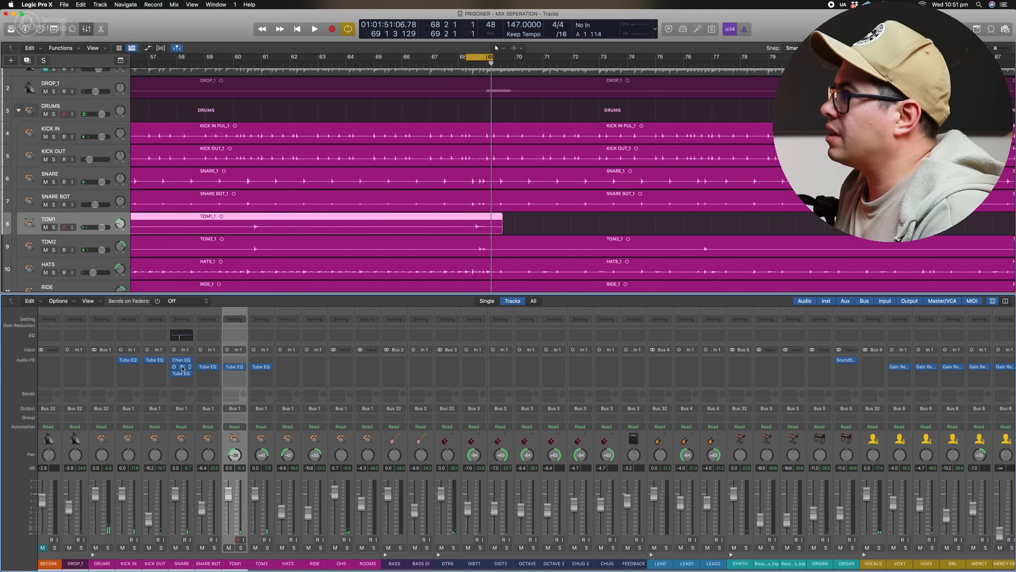
pyautogui.click(236, 361)
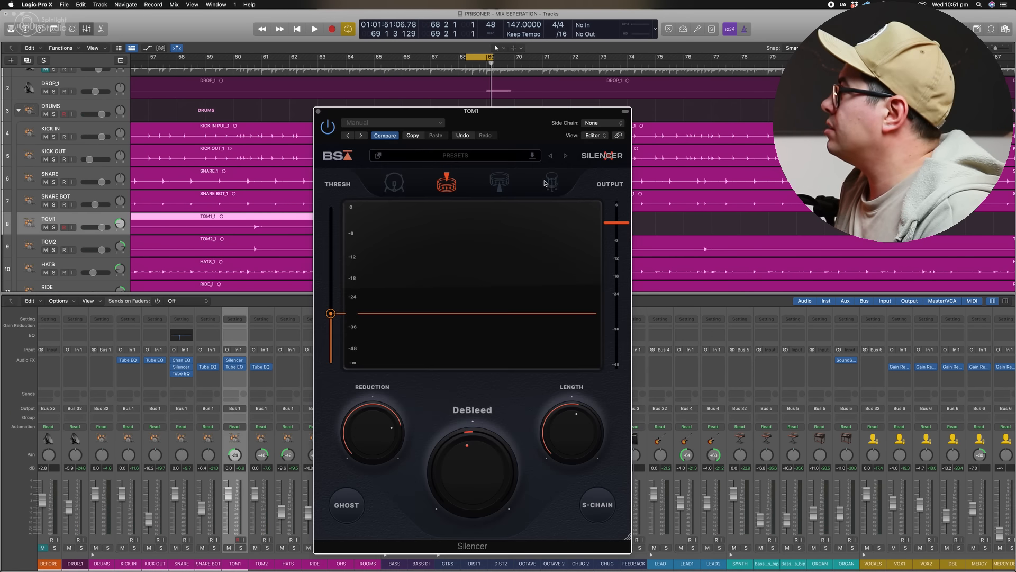
# Solo TOM1, switch its Silencer to the floor tom mode and set the threshold to -29.08 dB during playback.
pyautogui.click(241, 548)
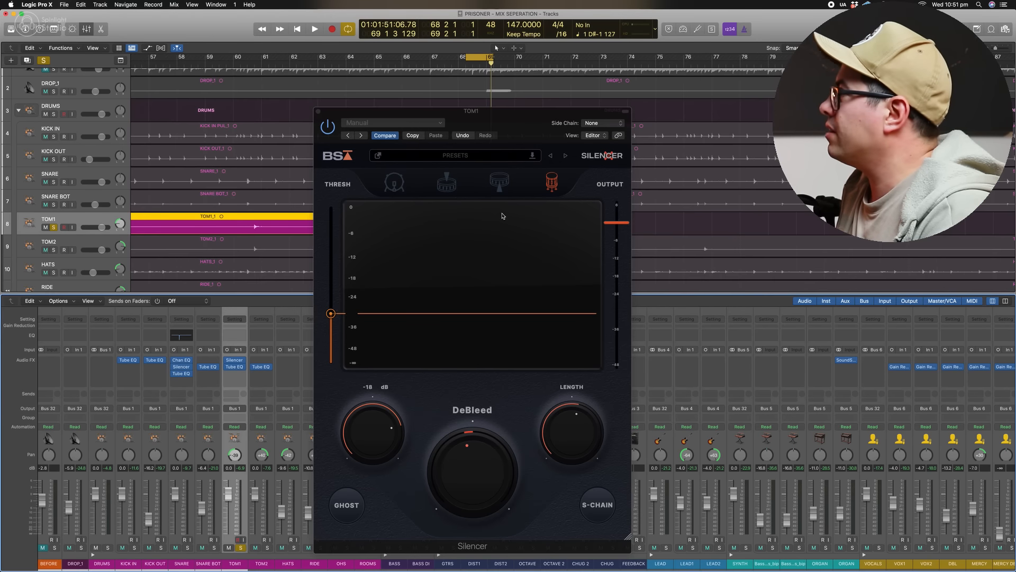
pyautogui.press('space')
pyautogui.moveTo(332, 314)
pyautogui.mouseDown()
pyautogui.moveTo(334, 301)
pyautogui.moveTo(334, 312)
pyautogui.mouseUp()
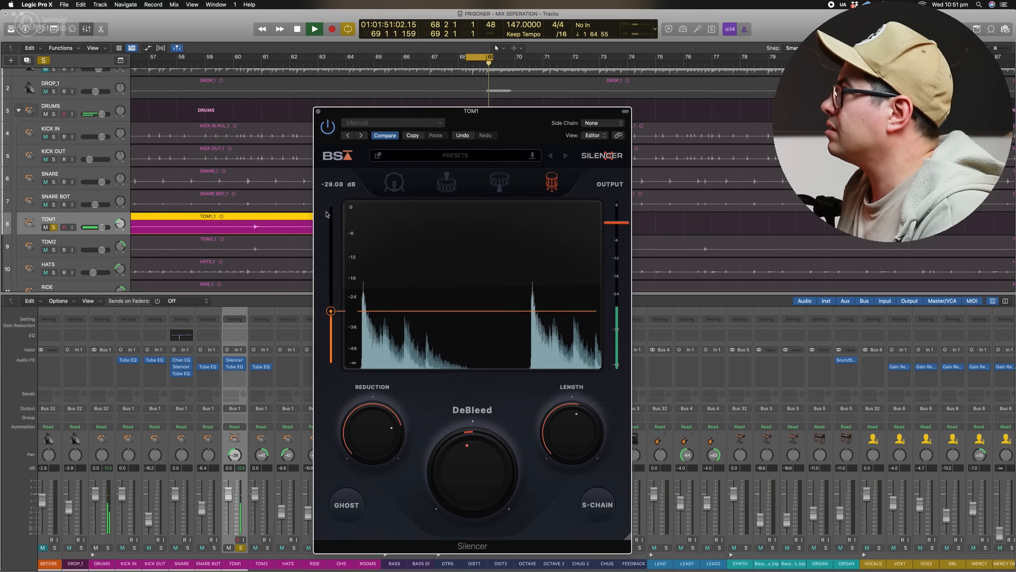
# Raise the TOM1 EQ's High Boost to 9.4, unsolo the track and close its plug-in windows.
pyautogui.click(229, 359)
pyautogui.click(261, 385)
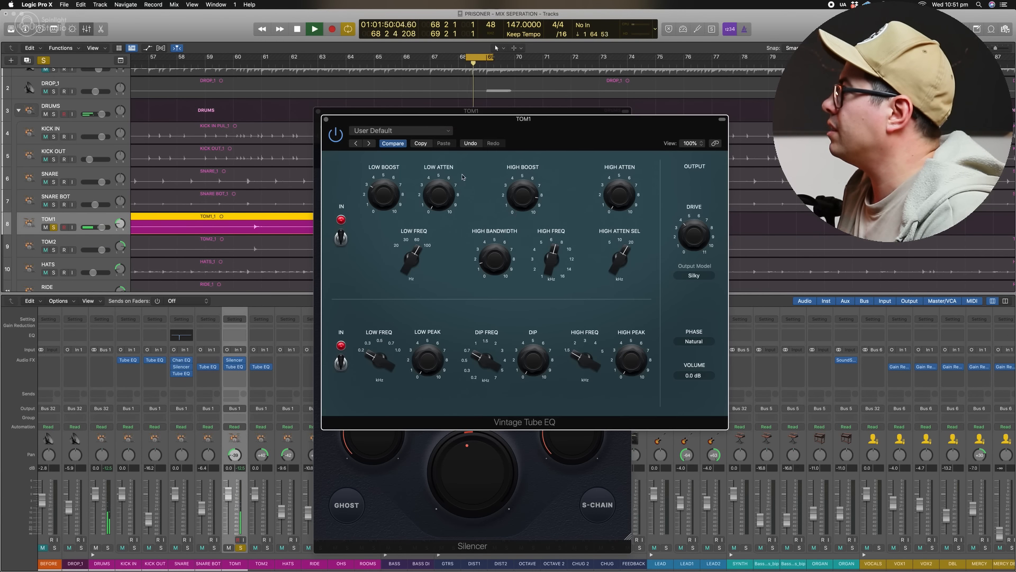
pyautogui.moveTo(527, 195); pyautogui.dragTo(531, 199)
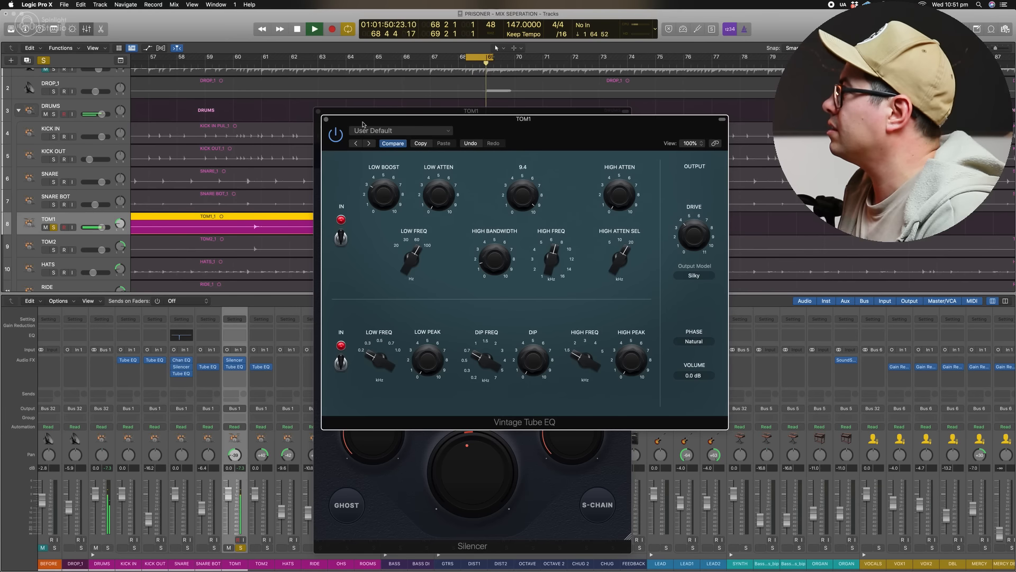
pyautogui.press('s')
pyautogui.click(326, 119)
pyautogui.click(318, 112)
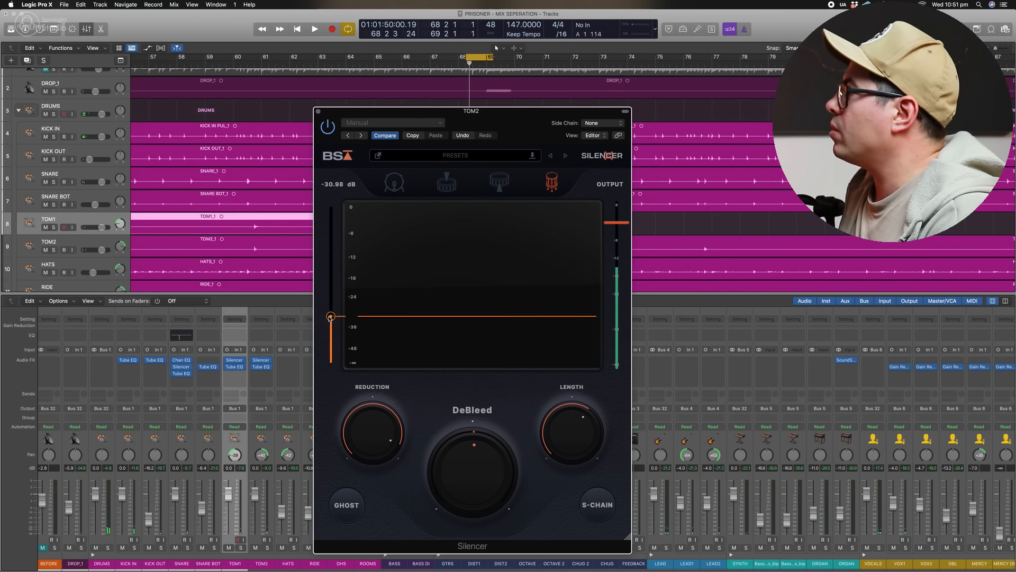
# Lower the threshold of TOM2's Silencer to about -31 dB and close the plug-in.
pyautogui.moveTo(332, 315); pyautogui.dragTo(333, 321)
pyautogui.click(319, 112)
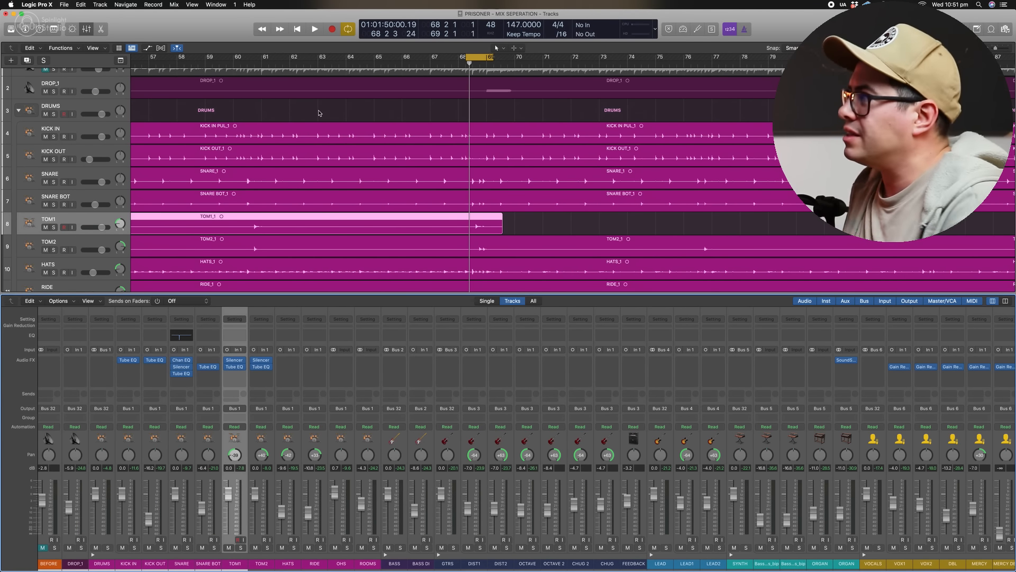
# Turn off cycle playback and select the TOM1 and TOM2 regions.
pyautogui.press('c')
pyautogui.click(424, 112)
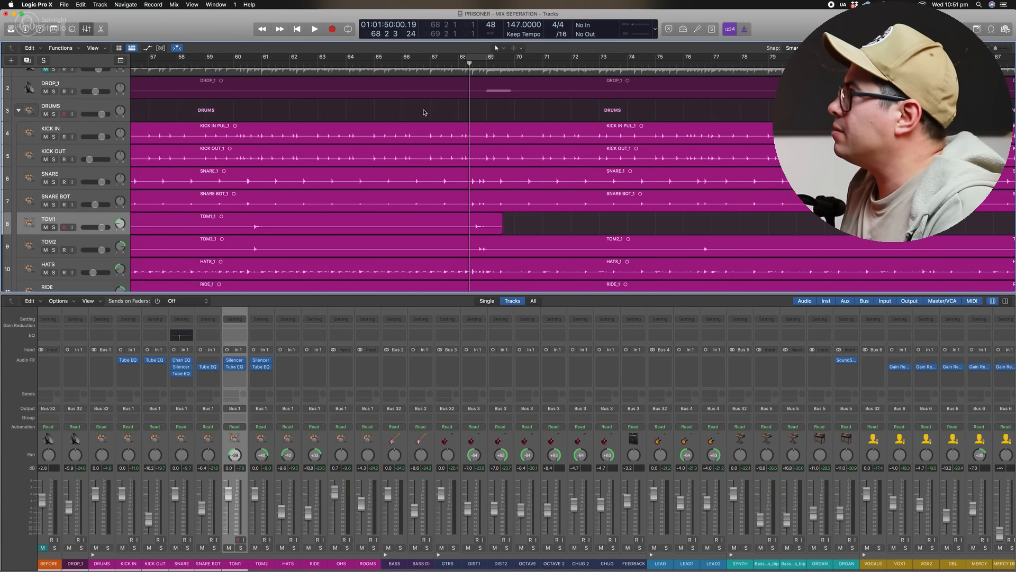
pyautogui.press('super+Left')
pyautogui.press('super+Left')
pyautogui.press('super+Left')
pyautogui.press('super+Up')
pyautogui.press('super+Up')
pyautogui.press('super+Up')
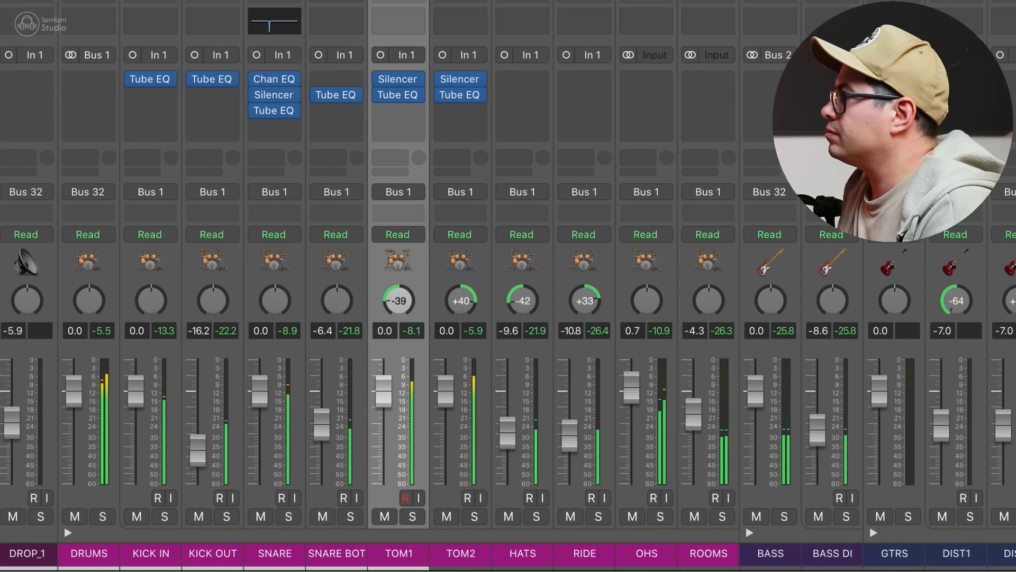
pyautogui.keyDown('shift'); pyautogui.click(450, 262); pyautogui.keyUp('shift')
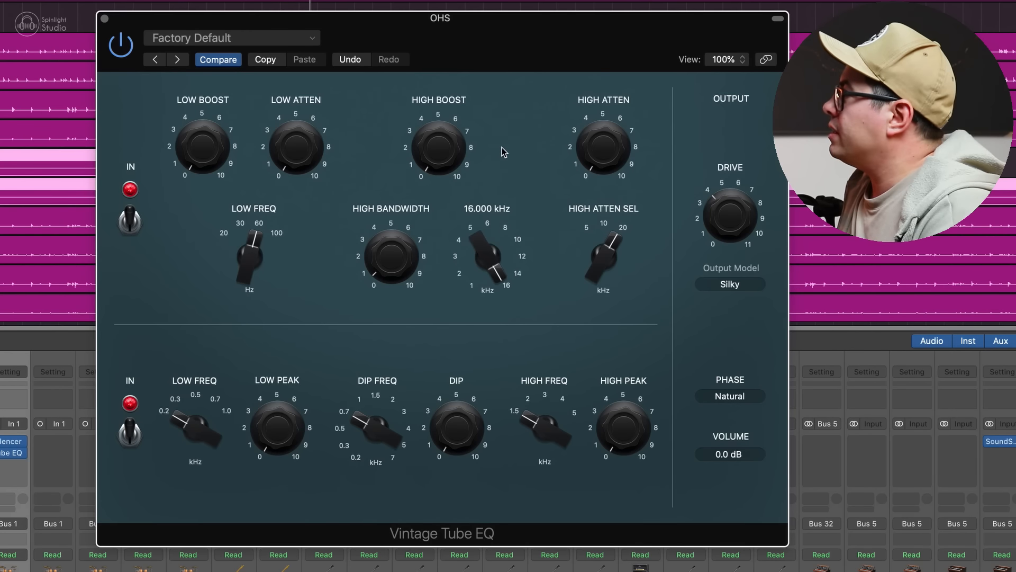
# On the OHS EQ, set High Freq to 14 kHz and High Boost to about 6.
pyautogui.moveTo(502, 152); pyautogui.dragTo(468, 51)
pyautogui.moveTo(477, 239); pyautogui.dragTo(479, 248)
pyautogui.moveTo(460, 160); pyautogui.dragTo(457, 238)
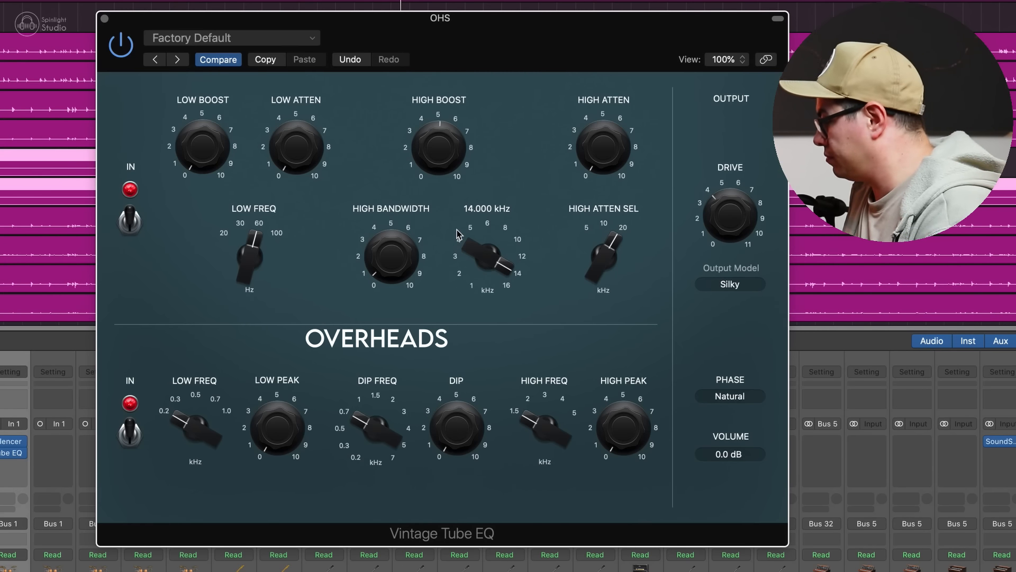
pyautogui.moveTo(448, 153); pyautogui.dragTo(448, 150)
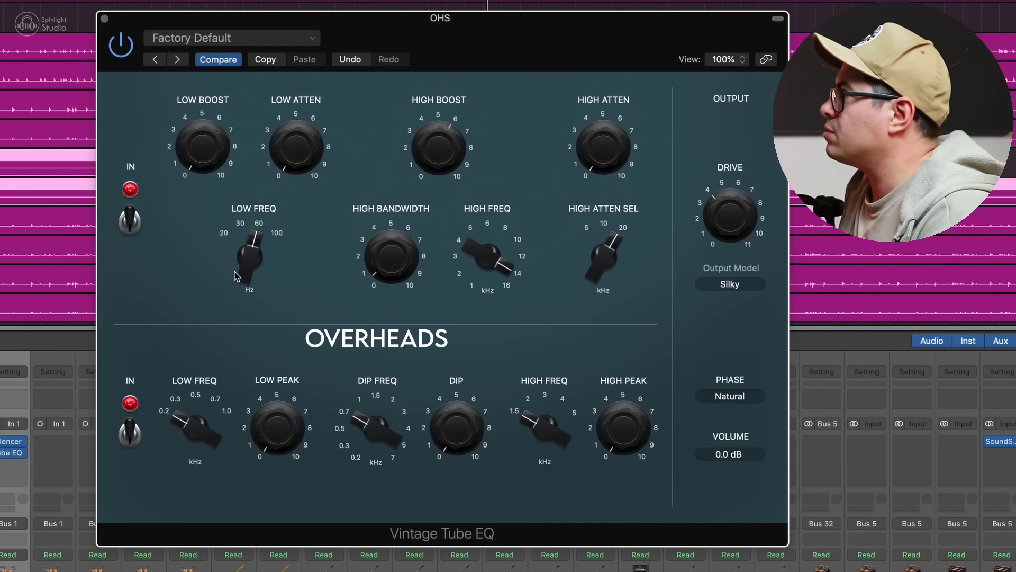
# With the overheads soloed, set the OHS EQ's Dip Freq to 0.52 kHz and Dip to 6.8.
pyautogui.moveTo(409, 448); pyautogui.dragTo(389, 465)
pyautogui.moveTo(460, 439); pyautogui.dragTo(478, 338)
pyautogui.moveTo(365, 423); pyautogui.dragTo(357, 432)
pyautogui.moveTo(466, 440); pyautogui.dragTo(468, 432)
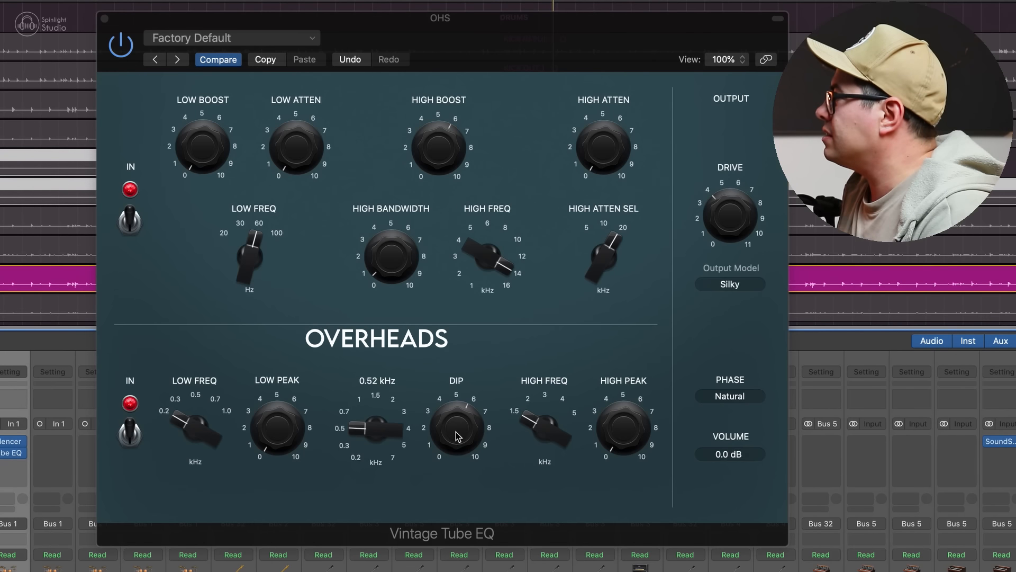
pyautogui.moveTo(430, 451); pyautogui.dragTo(440, 418)
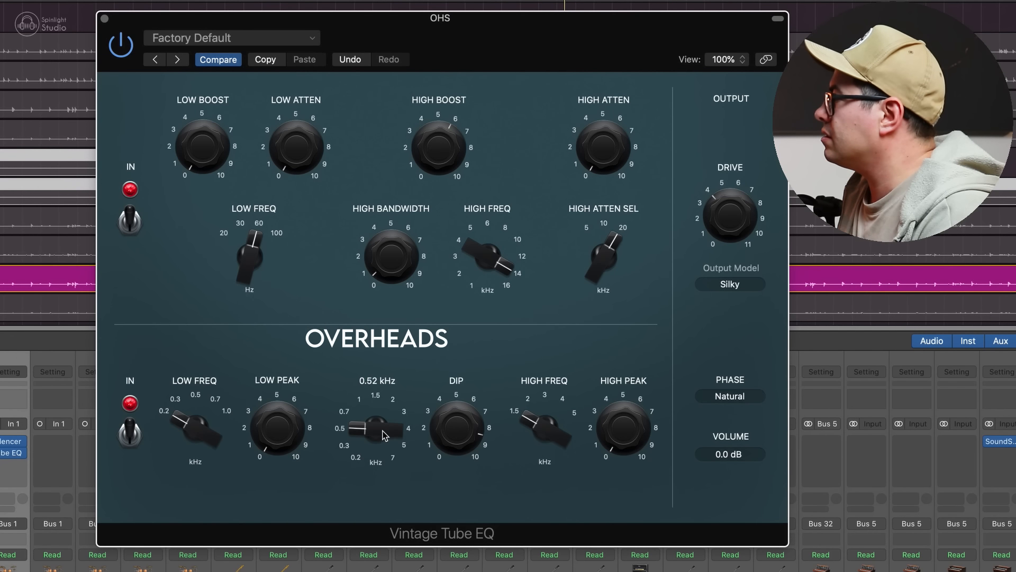
pyautogui.moveTo(380, 427)
pyautogui.mouseDown()
pyautogui.moveTo(385, 465)
pyautogui.moveTo(384, 431)
pyautogui.mouseUp()
pyautogui.click(456, 415)
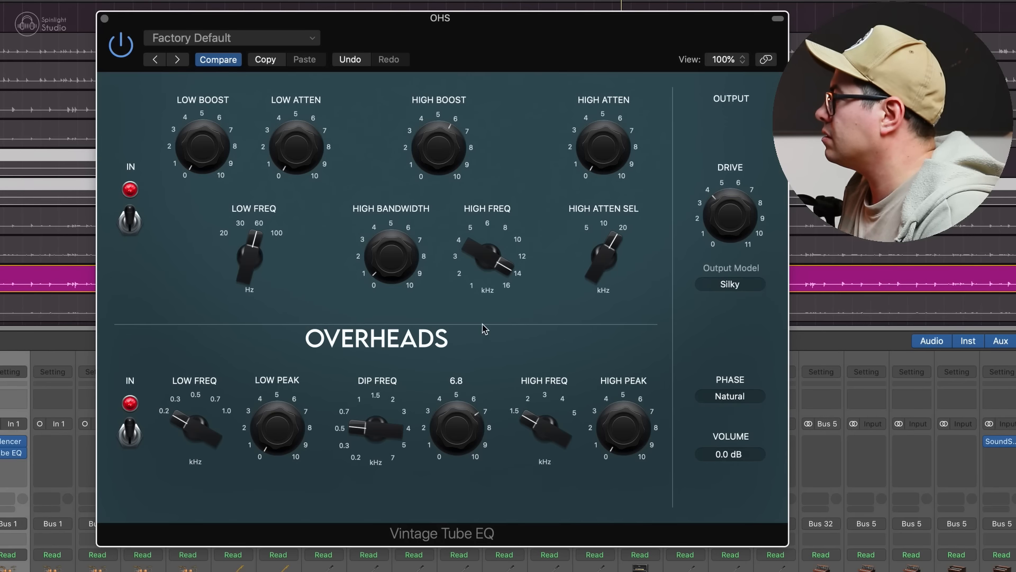
# On the soloed ROOMS track's Tube EQ, set Low Boost to about 4.8 at 100 Hz and High Boost to 6.8.
pyautogui.click(533, 425)
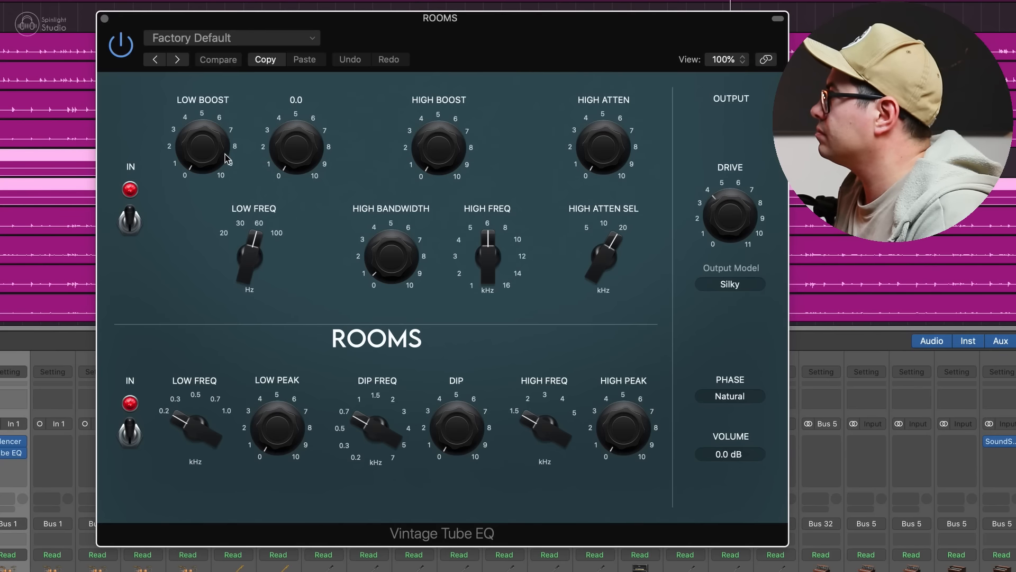
pyautogui.moveTo(227, 158); pyautogui.dragTo(238, 74)
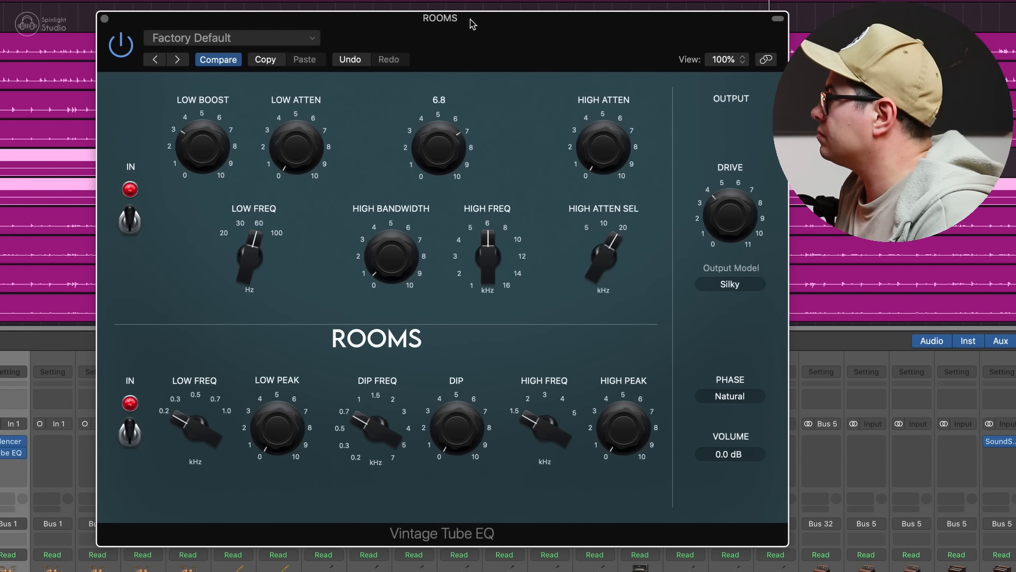
pyautogui.press('s')
pyautogui.moveTo(224, 152); pyautogui.dragTo(236, 131)
pyautogui.moveTo(253, 243); pyautogui.dragTo(325, 101)
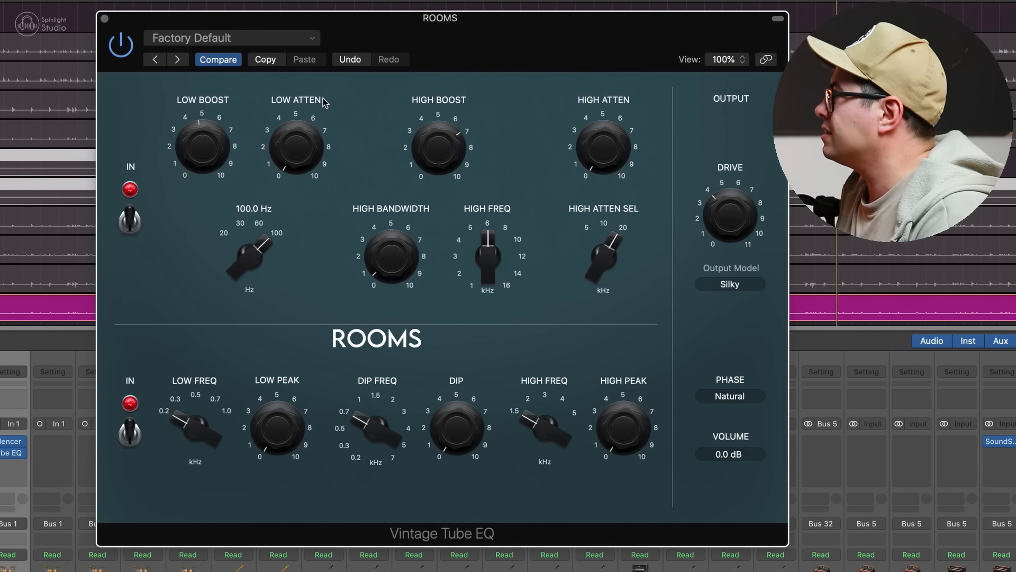
# Fine-tune the ROOMS EQ's boosts, setting High Freq to about 8 kHz and High Atten to about 2.
pyautogui.moveTo(223, 139)
pyautogui.mouseDown()
pyautogui.moveTo(238, 79)
pyautogui.moveTo(231, 132)
pyautogui.mouseUp()
pyautogui.moveTo(460, 137)
pyautogui.mouseDown()
pyautogui.moveTo(452, 121)
pyautogui.moveTo(454, 132)
pyautogui.mouseUp()
pyautogui.moveTo(488, 239); pyautogui.dragTo(515, 215)
pyautogui.moveTo(443, 150); pyautogui.dragTo(442, 192)
pyautogui.moveTo(214, 138); pyautogui.dragTo(215, 153)
pyautogui.moveTo(600, 179); pyautogui.dragTo(613, 105)
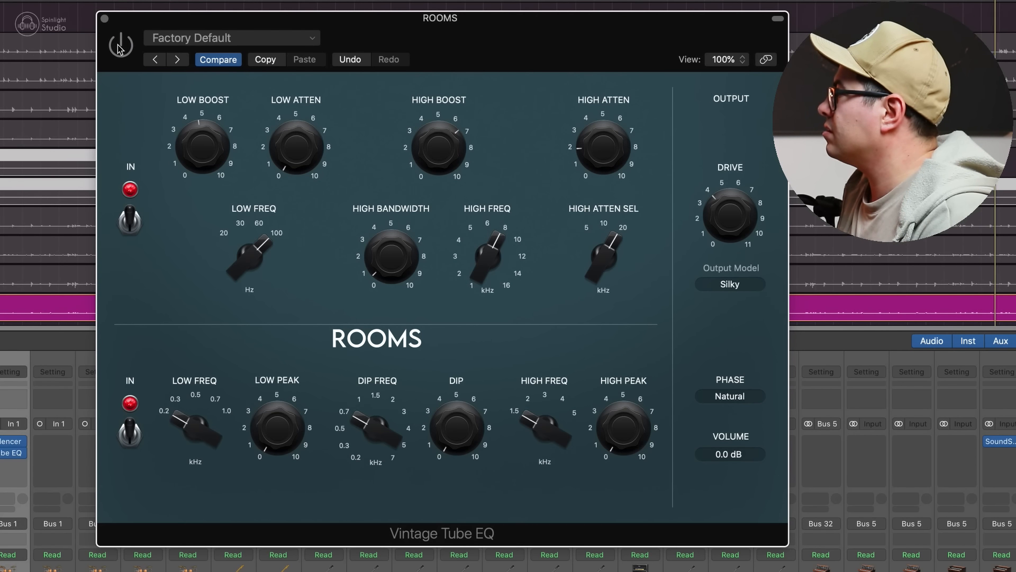
# Trim the ROOMS EQ's output volume and rebalance the ROOMS fader to about -3.7 dB in the full mix.
pyautogui.moveTo(729, 453); pyautogui.dragTo(728, 462)
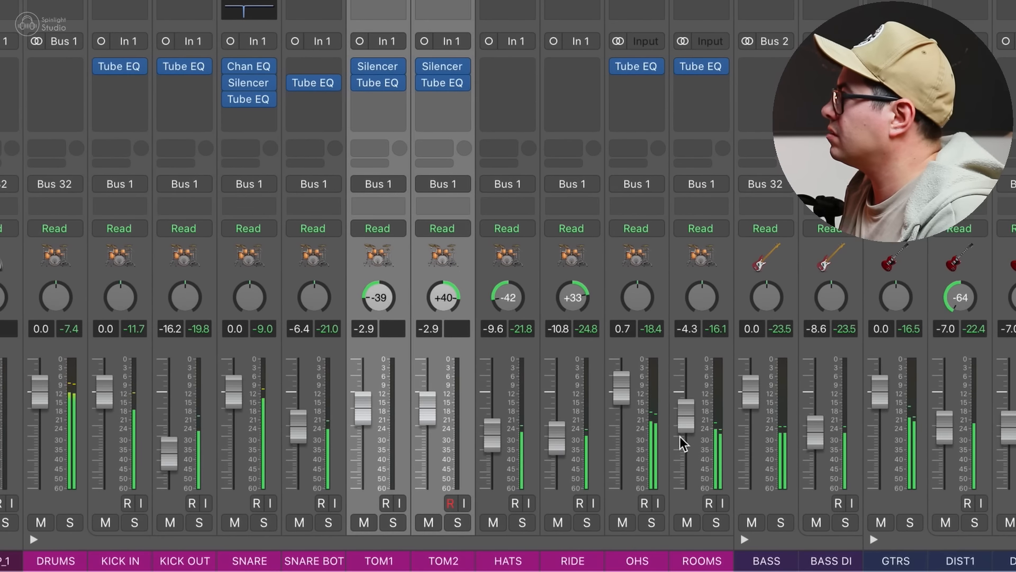
pyautogui.moveTo(569, 479); pyautogui.dragTo(568, 433)
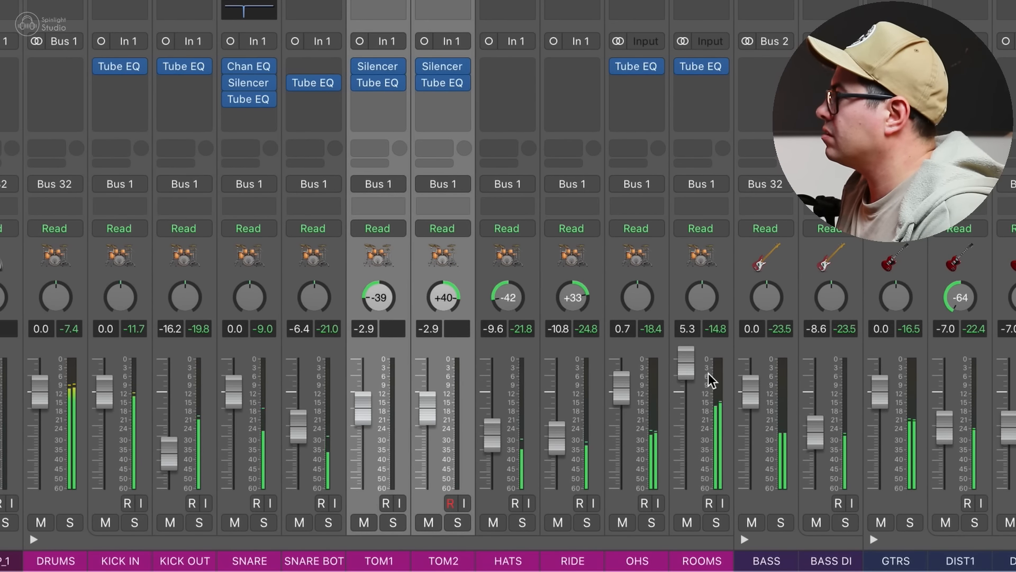
pyautogui.moveTo(687, 370); pyautogui.dragTo(687, 420)
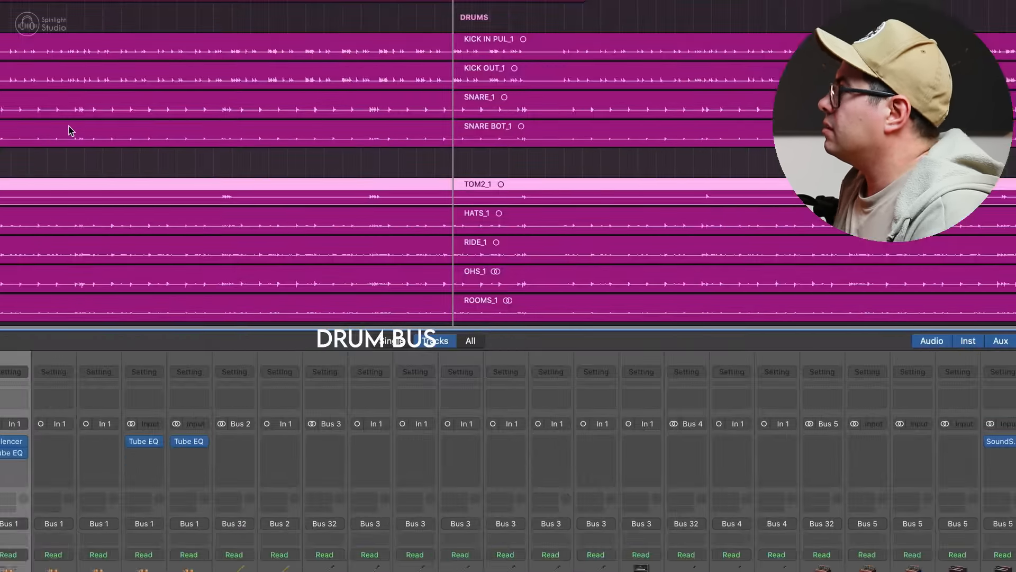
# On the DRUMS bus Tube EQ, set High Freq to about 15 kHz and High Boost to about 1.6.
pyautogui.moveTo(489, 255); pyautogui.dragTo(518, 180)
pyautogui.moveTo(442, 153); pyautogui.dragTo(440, 128)
pyautogui.moveTo(469, 68); pyautogui.dragTo(471, 100)
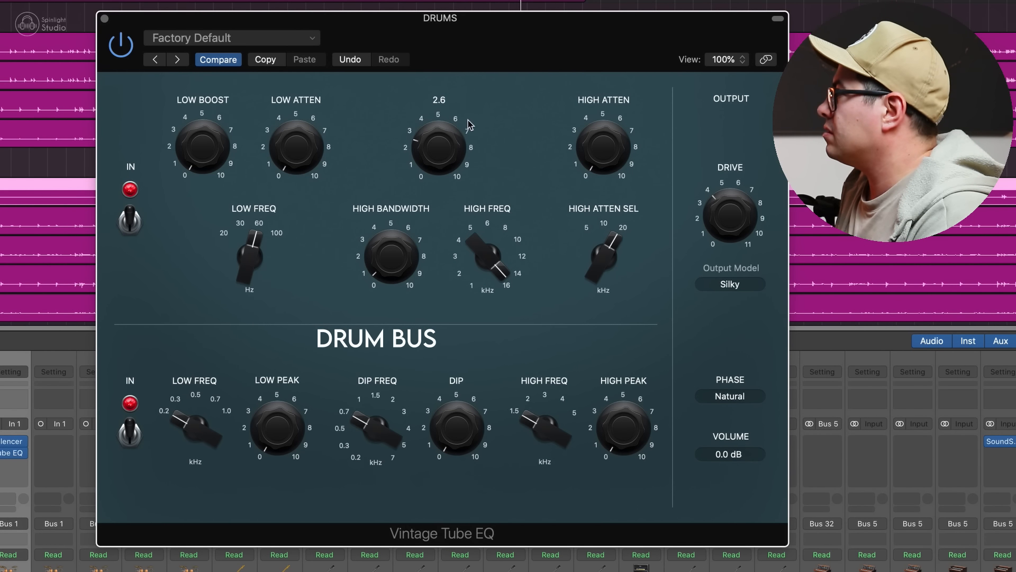
pyautogui.moveTo(429, 138); pyautogui.dragTo(426, 156)
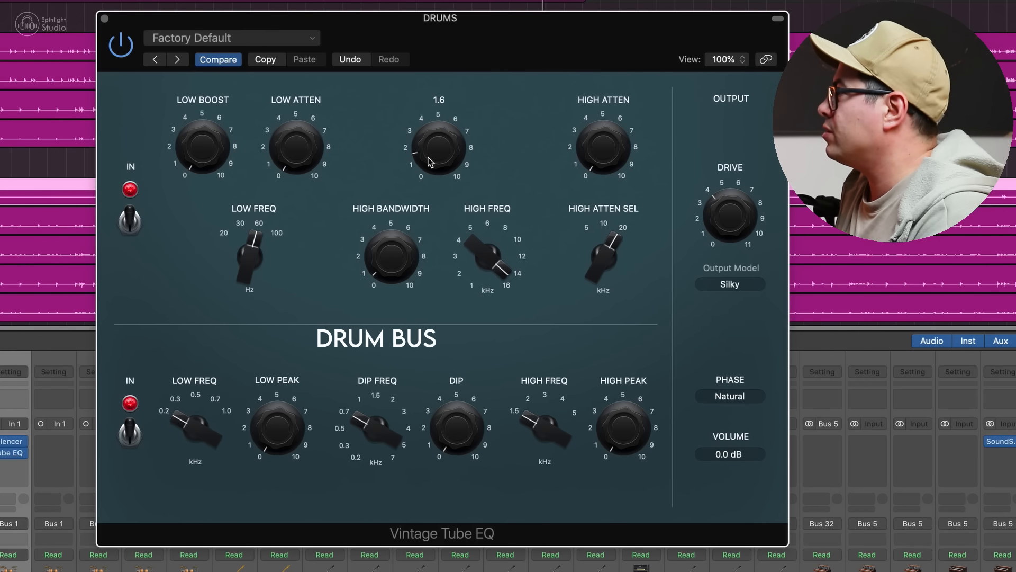
pyautogui.moveTo(465, 249); pyautogui.dragTo(472, 254)
pyautogui.moveTo(450, 158); pyautogui.dragTo(447, 159)
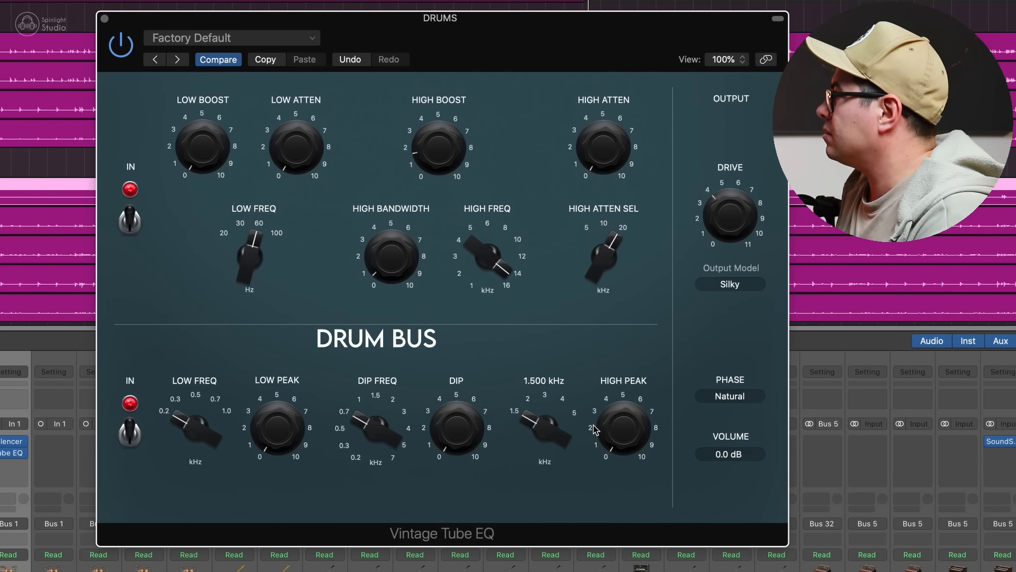
# Adjust the DRUMS bus EQ's High Peak and Low Peak, and set Dip Freq to about 0.45 kHz with Dip at 2.7.
pyautogui.moveTo(648, 287); pyautogui.dragTo(637, 397)
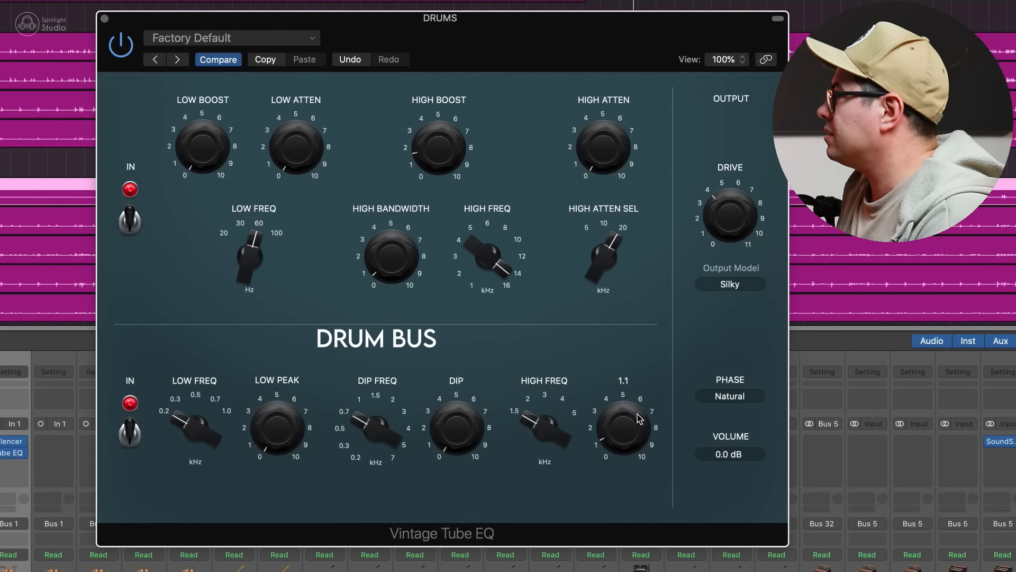
pyautogui.moveTo(278, 434); pyautogui.dragTo(290, 384)
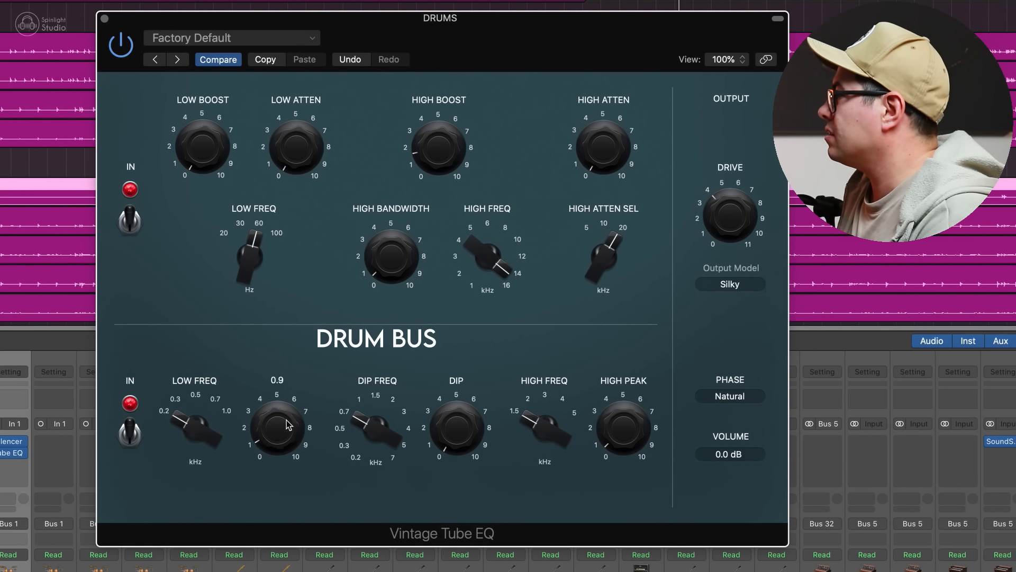
pyautogui.moveTo(369, 429); pyautogui.dragTo(371, 446)
pyautogui.moveTo(448, 426); pyautogui.dragTo(471, 378)
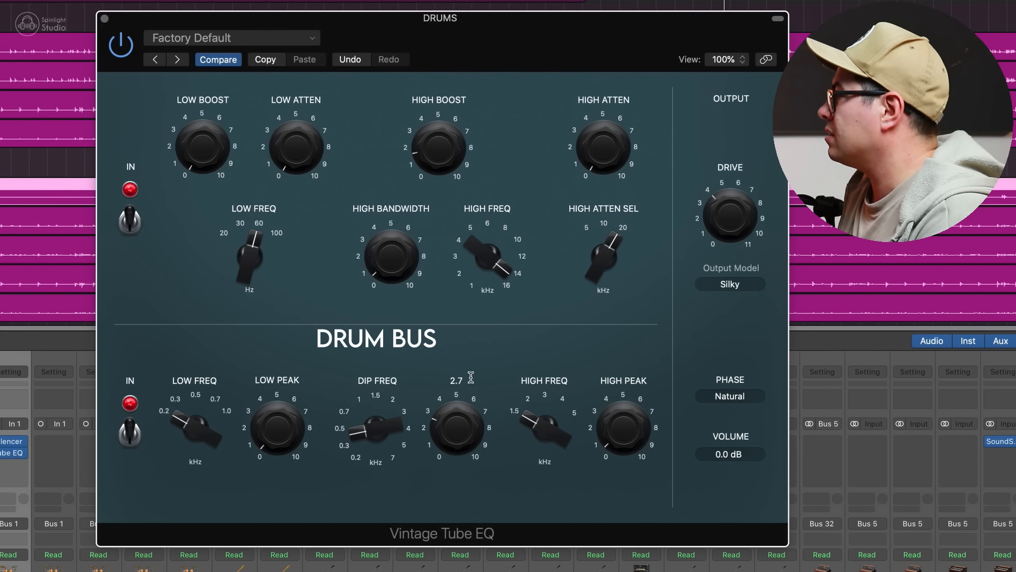
pyautogui.moveTo(384, 417); pyautogui.dragTo(385, 416)
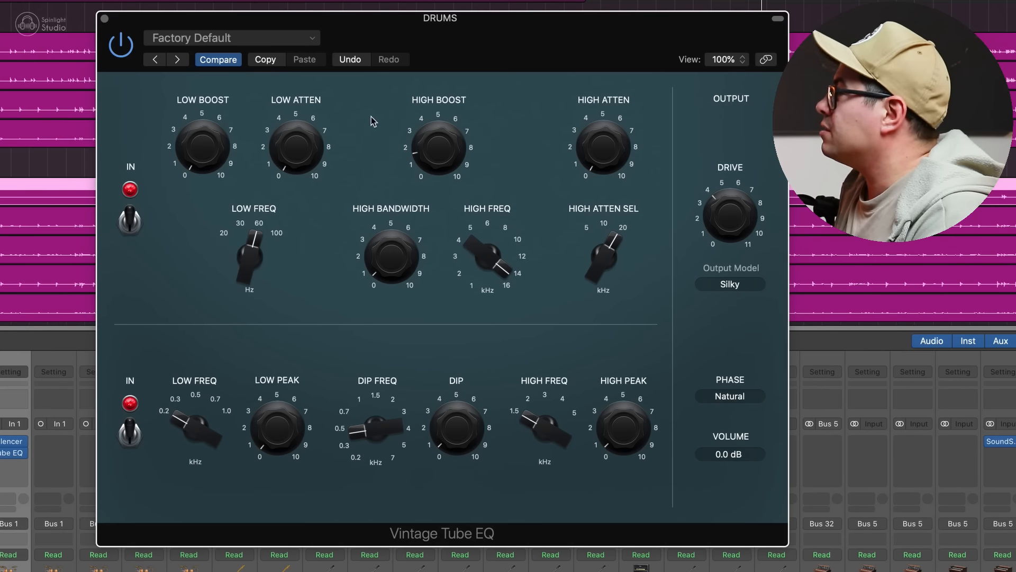
# Adjust the DRUMS bus EQ's Low Freq and Low Boost, and close the plug-in.
pyautogui.moveTo(256, 259); pyautogui.dragTo(256, 298)
pyautogui.moveTo(192, 146); pyautogui.dragTo(192, 141)
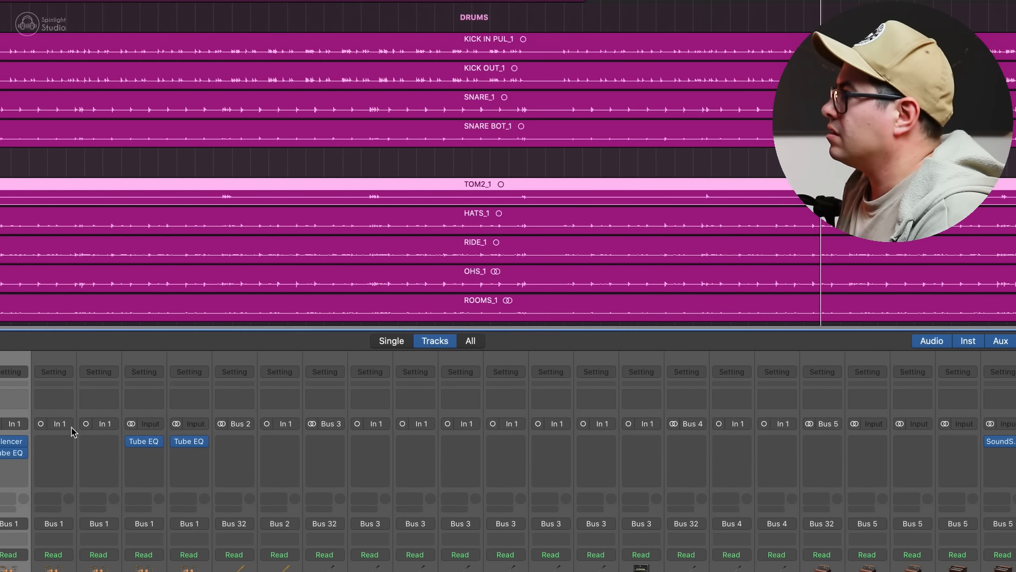
pyautogui.click(104, 19)
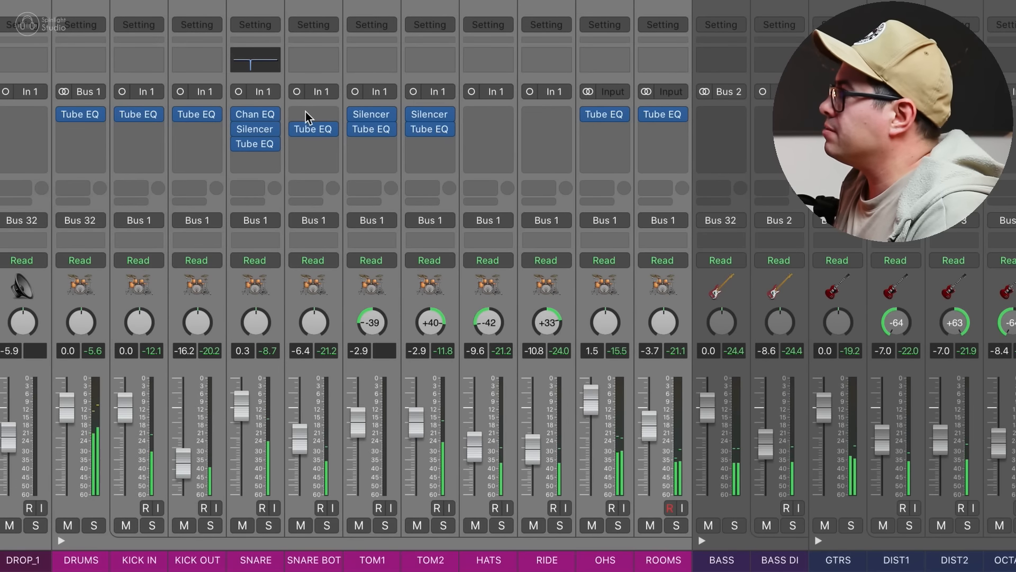
# Bypass the plug-ins on all drum channels and re-enable them to compare the drums with and without EQ.
pyautogui.click(240, 112)
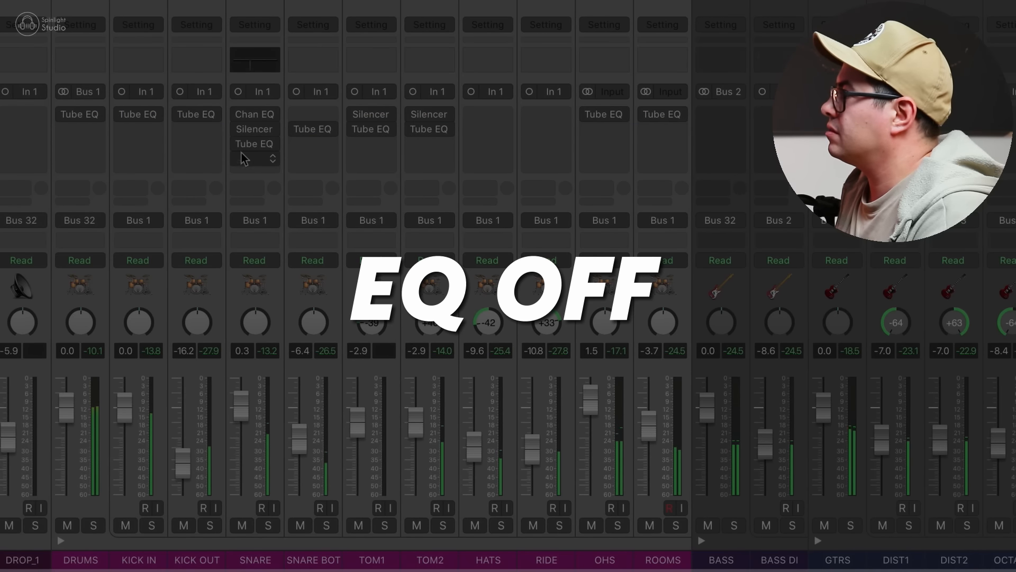
pyautogui.click(239, 149)
pyautogui.click(254, 192)
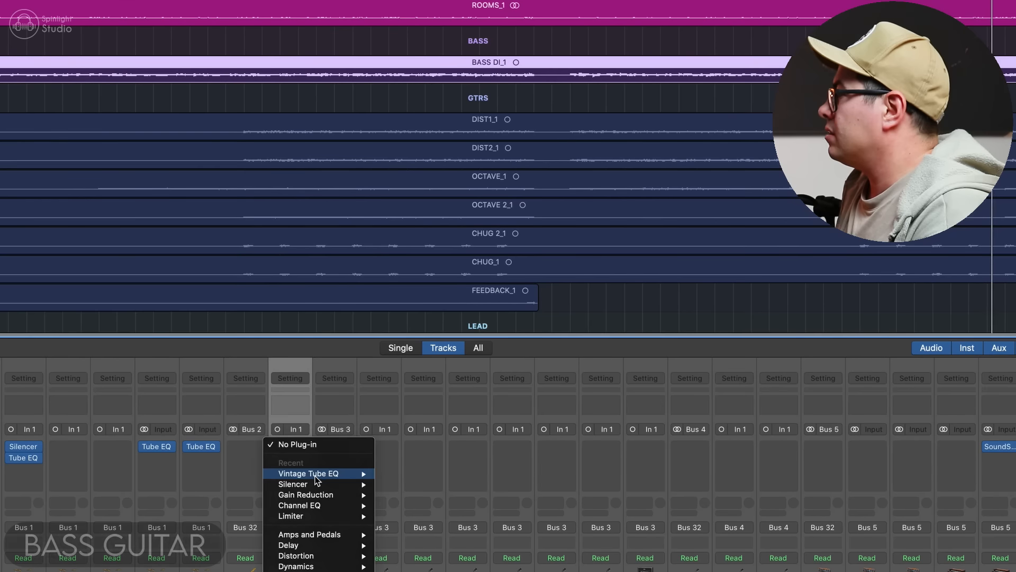
# Insert a Vintage Tube EQ on BASS DI and, with the track soloed, set its Low Boost to about 3.3 at 60 Hz.
pyautogui.click(315, 475)
pyautogui.moveTo(218, 162); pyautogui.dragTo(260, 25)
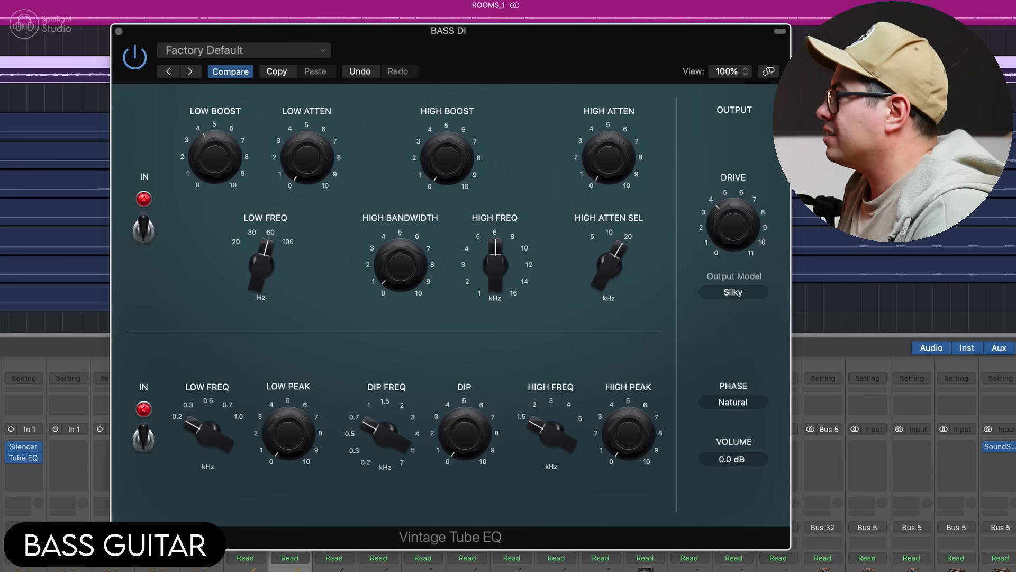
pyautogui.click(299, 570)
pyautogui.moveTo(230, 151); pyautogui.dragTo(239, 81)
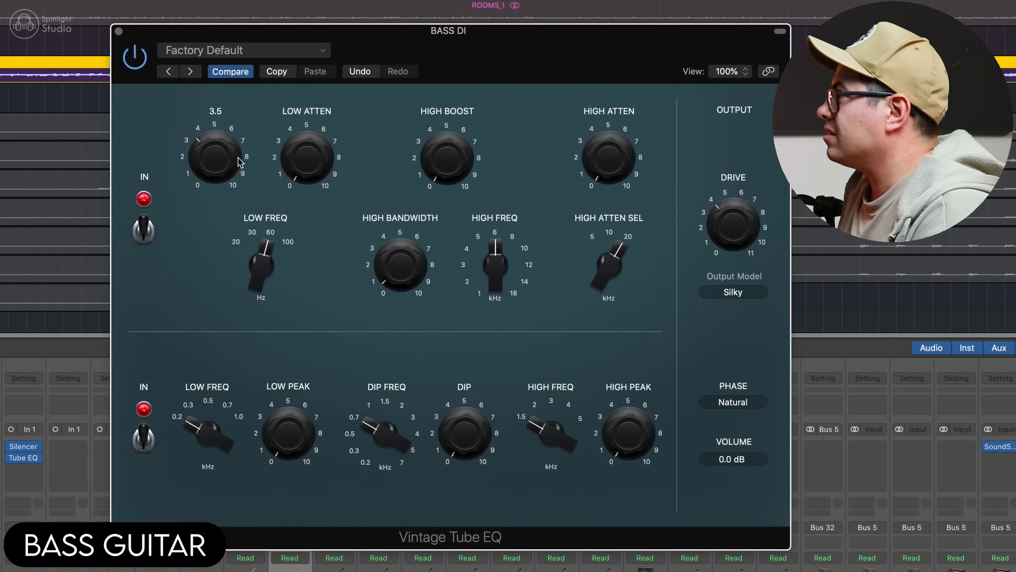
pyautogui.moveTo(199, 141); pyautogui.dragTo(200, 137)
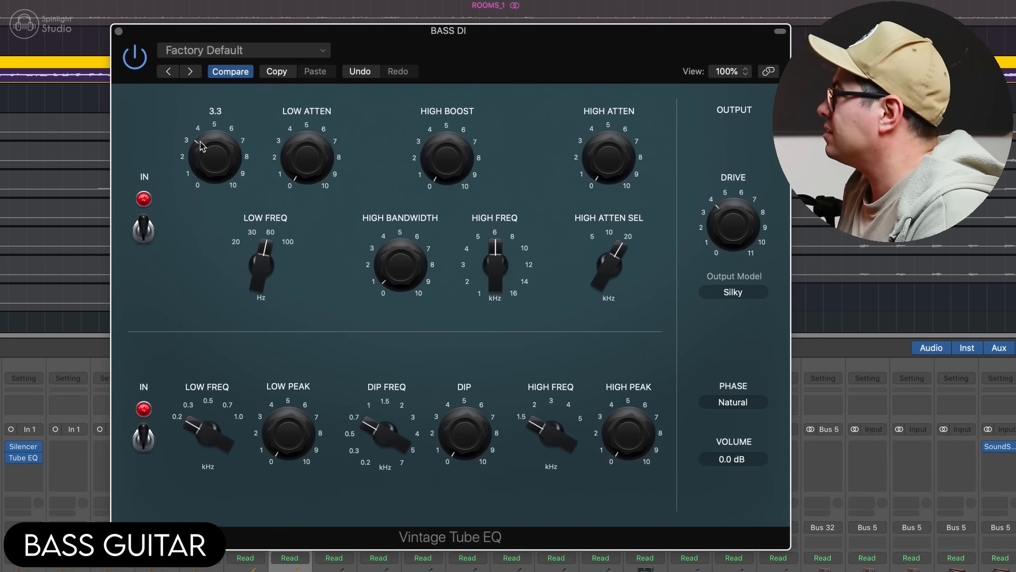
# On the BASS DI EQ, set High Bandwidth to 1.5, High Boost to about 5 at 5 kHz, and High Peak to about 5 at 1.5 kHz.
pyautogui.moveTo(419, 260); pyautogui.dragTo(415, 246)
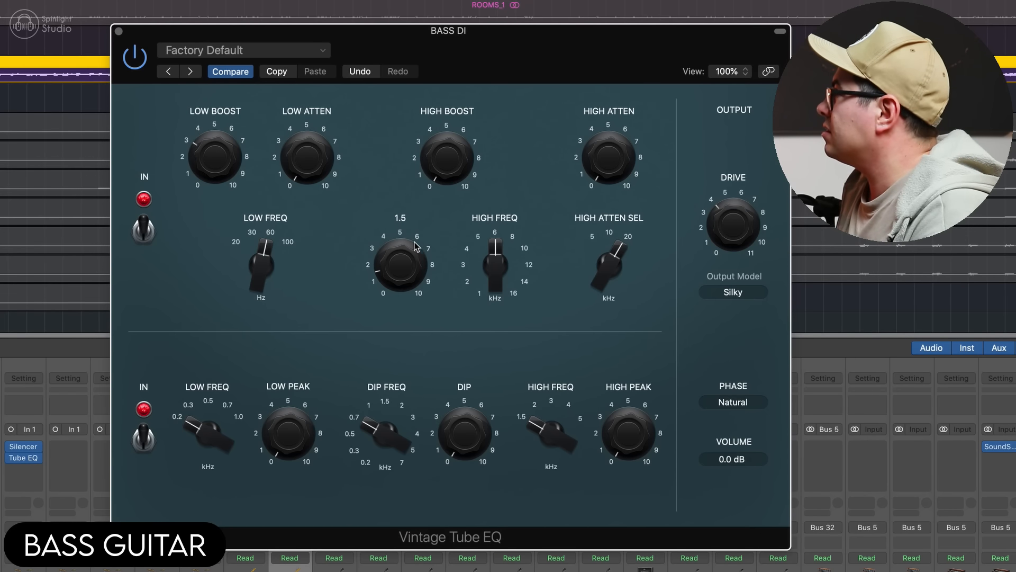
pyautogui.moveTo(444, 168); pyautogui.dragTo(449, 157)
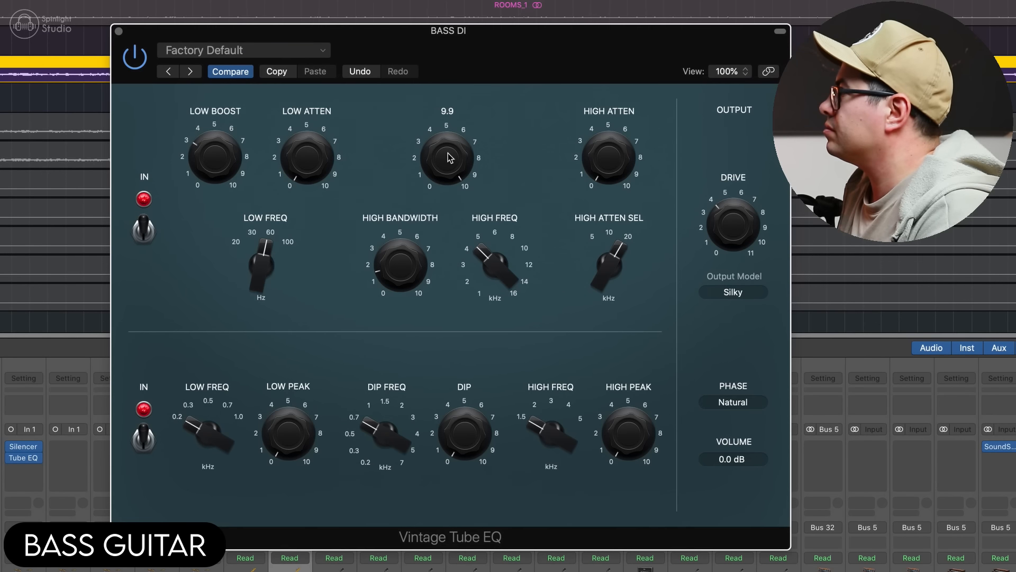
pyautogui.moveTo(627, 418); pyautogui.dragTo(631, 274)
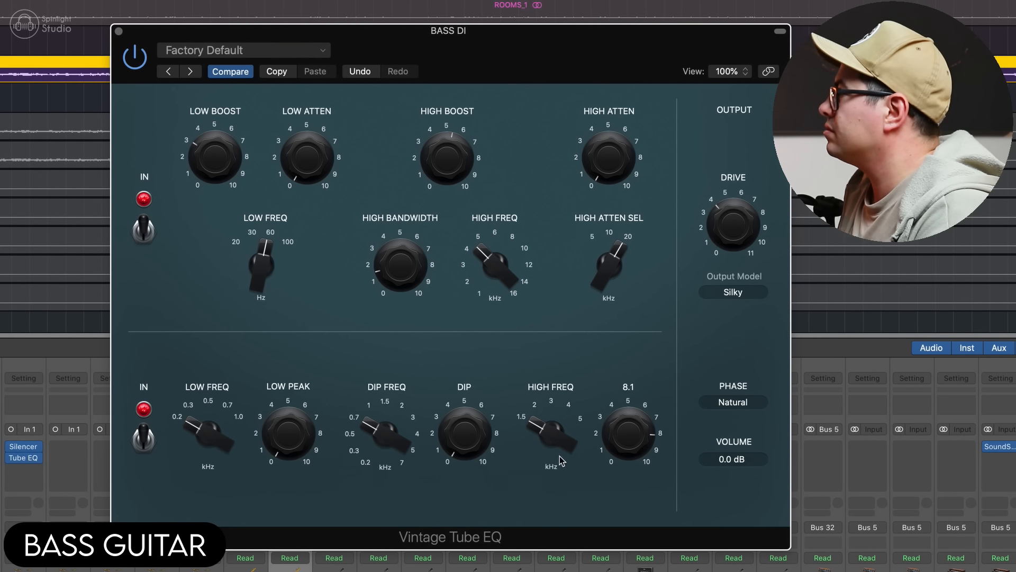
# Set the BASS DI EQ's Dip Freq to about 0.35 kHz and Dip to about 5, unsolo the track and close the plug-in.
pyautogui.moveTo(409, 466); pyautogui.dragTo(390, 478)
pyautogui.moveTo(466, 445); pyautogui.dragTo(489, 314)
pyautogui.moveTo(394, 434); pyautogui.dragTo(398, 422)
pyautogui.moveTo(462, 449); pyautogui.dragTo(465, 503)
pyautogui.moveTo(396, 426); pyautogui.dragTo(397, 439)
pyautogui.moveTo(465, 436); pyautogui.dragTo(465, 447)
pyautogui.moveTo(371, 422); pyautogui.dragTo(372, 424)
pyautogui.moveTo(464, 433)
pyautogui.mouseDown()
pyautogui.moveTo(471, 358)
pyautogui.moveTo(449, 513)
pyautogui.moveTo(460, 435)
pyautogui.mouseUp()
pyautogui.press('s')
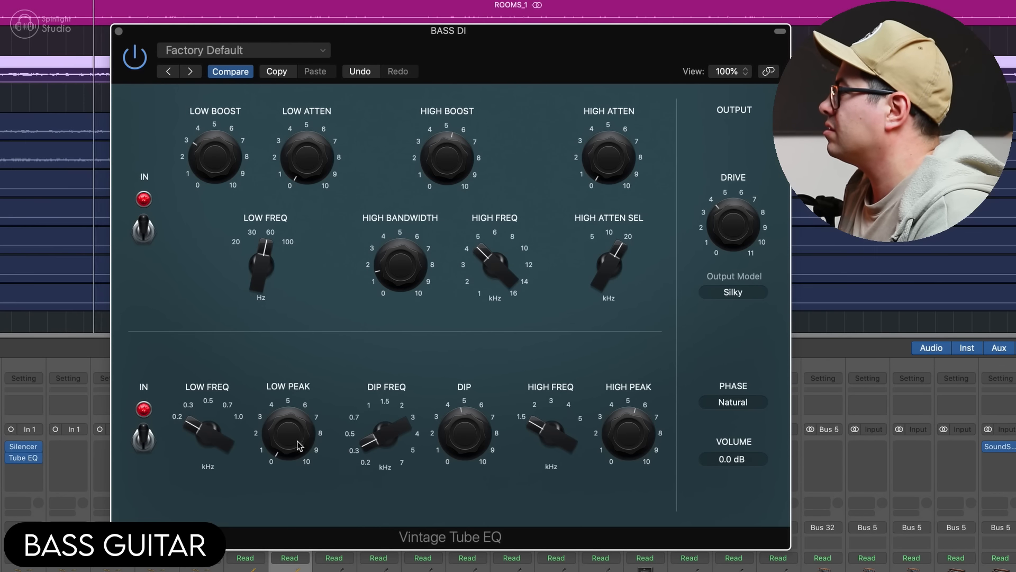
pyautogui.moveTo(294, 439)
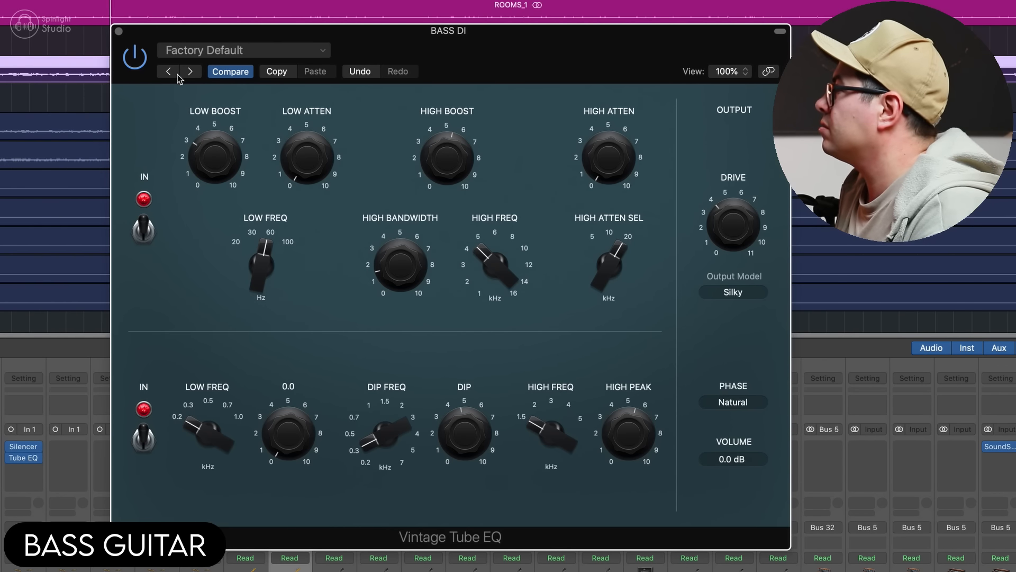
pyautogui.click(118, 32)
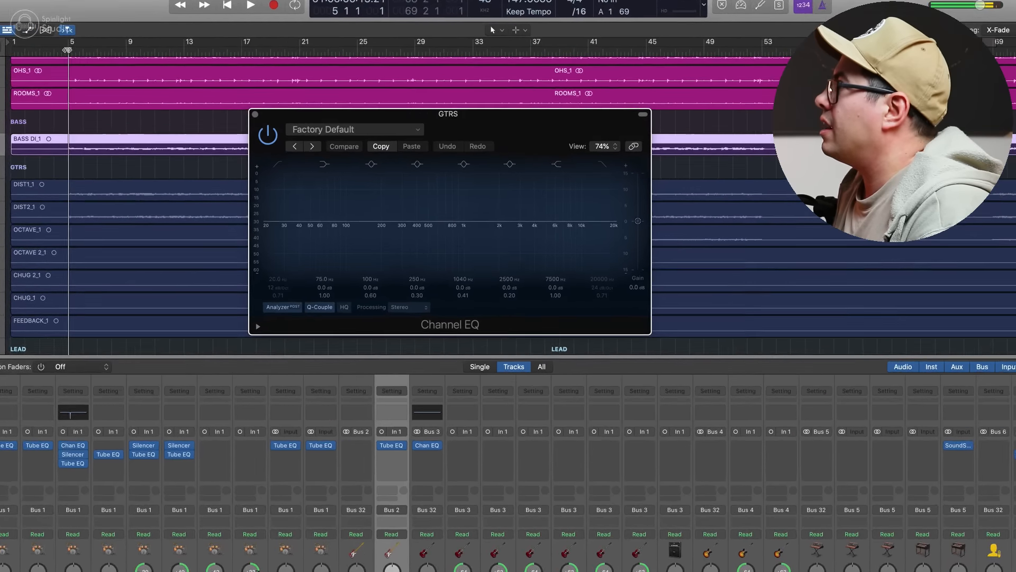
# Enable the low cut on the GTRS bus Channel EQ, adjusting its slope and raising its cutoff frequency.
pyautogui.click(184, 190)
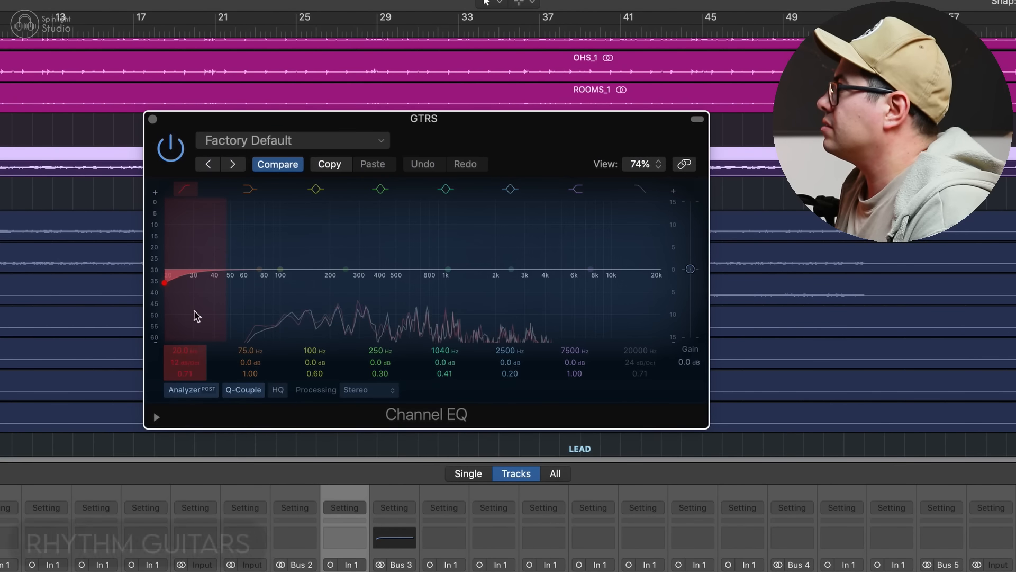
pyautogui.moveTo(190, 363); pyautogui.dragTo(191, 349)
pyautogui.moveTo(192, 295); pyautogui.dragTo(306, 295)
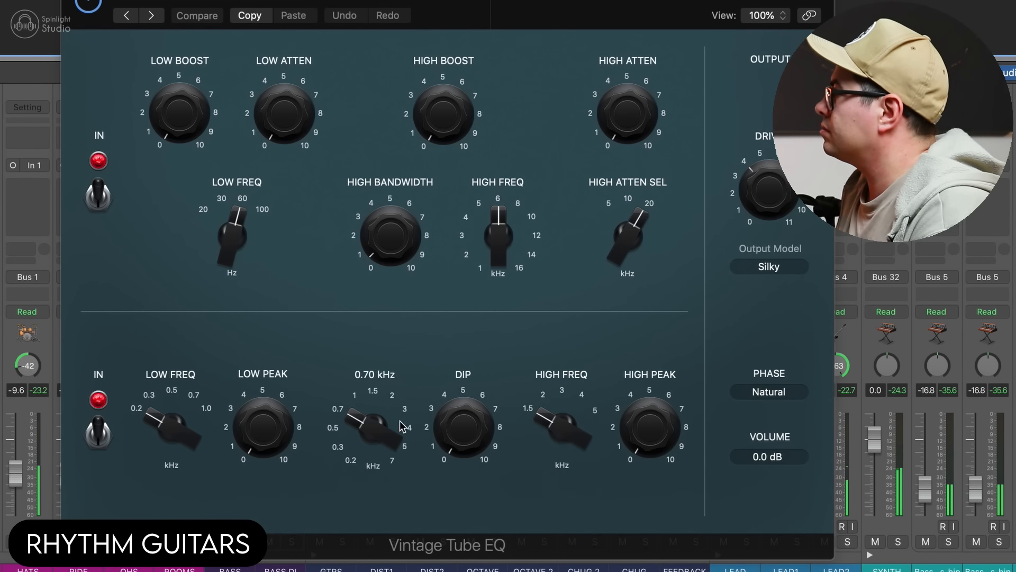
pyautogui.moveTo(478, 440); pyautogui.dragTo(492, 302)
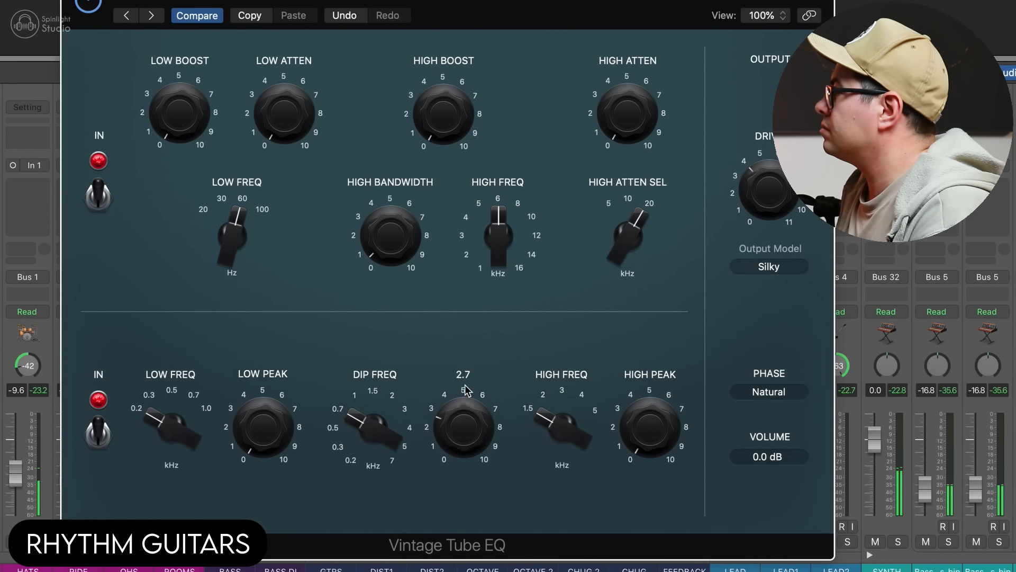
pyautogui.moveTo(456, 462); pyautogui.dragTo(455, 462)
pyautogui.moveTo(352, 424)
pyautogui.mouseDown()
pyautogui.moveTo(352, 447)
pyautogui.moveTo(357, 415)
pyautogui.mouseUp()
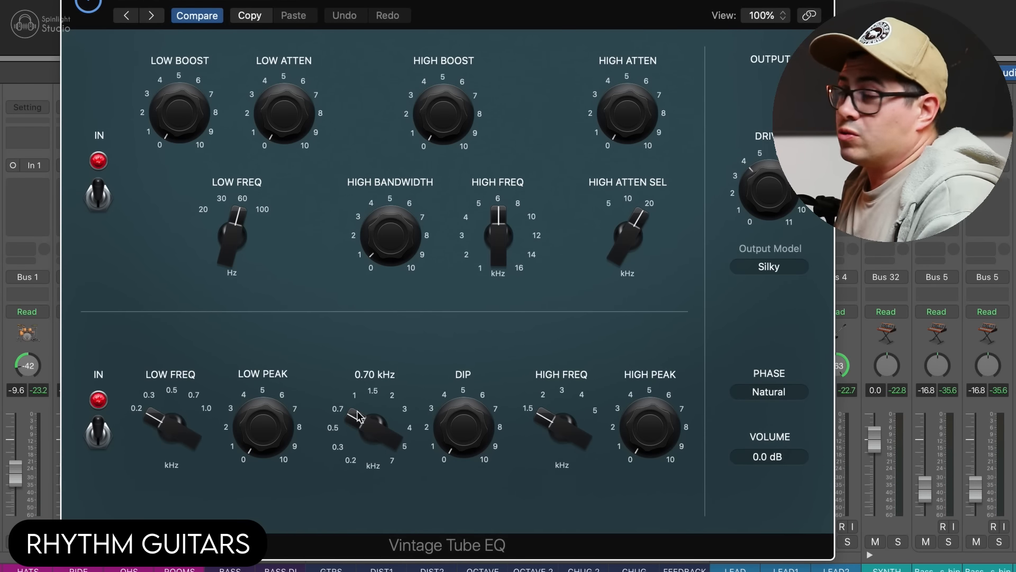
# With the song playing, set the GTRS Tube EQ's Dip to about 3 at 0.70 kHz.
pyautogui.press('space')
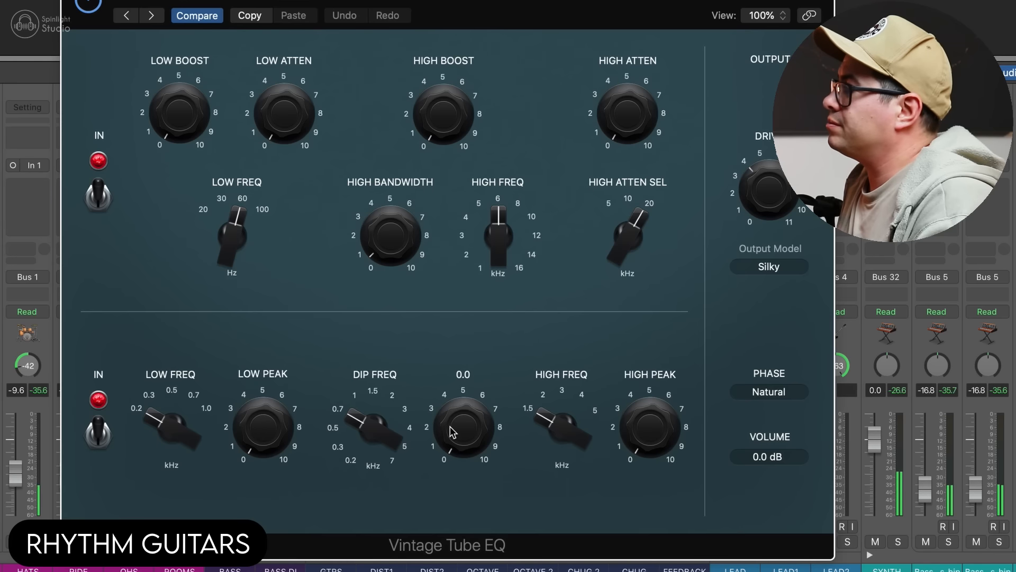
pyautogui.moveTo(465, 434); pyautogui.dragTo(469, 404)
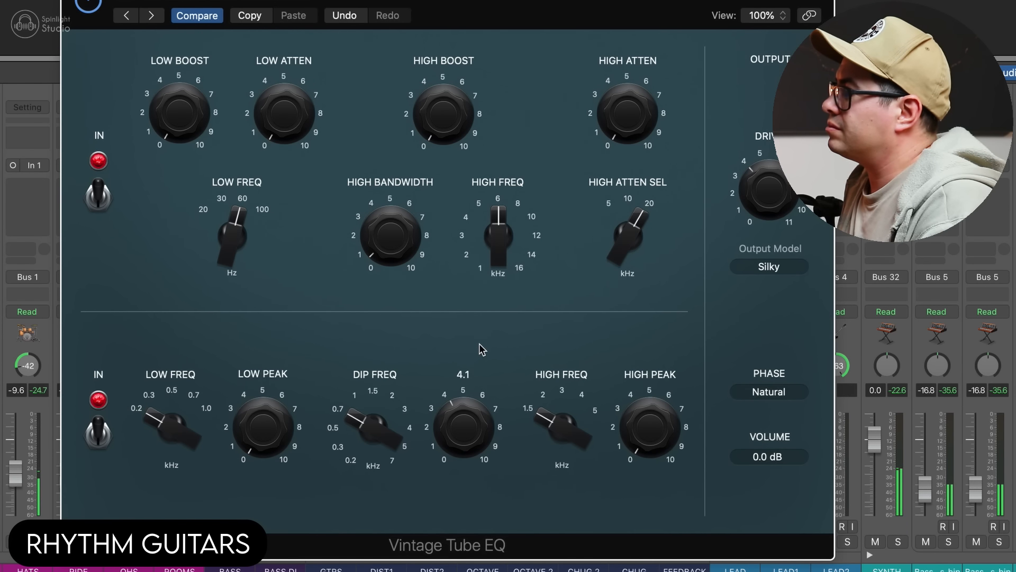
pyautogui.moveTo(479, 345); pyautogui.dragTo(476, 365)
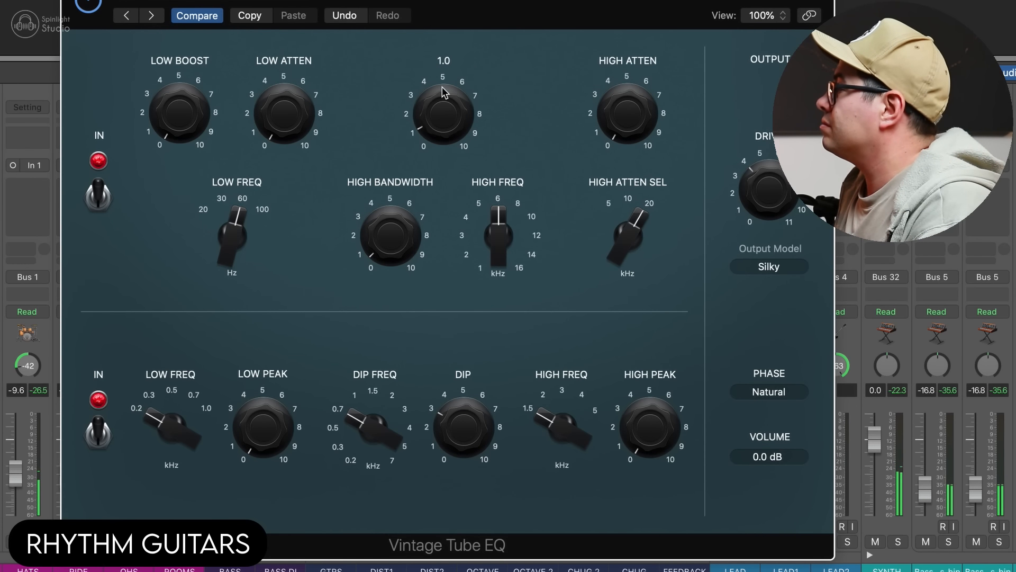
# On the GTRS Tube EQ, set High Freq between 8 and 10 kHz and High Boost to 2.4.
pyautogui.moveTo(497, 233); pyautogui.dragTo(505, 218)
pyautogui.moveTo(456, 127); pyautogui.dragTo(455, 180)
pyautogui.moveTo(498, 239); pyautogui.dragTo(500, 234)
pyautogui.moveTo(408, 131); pyautogui.dragTo(432, 140)
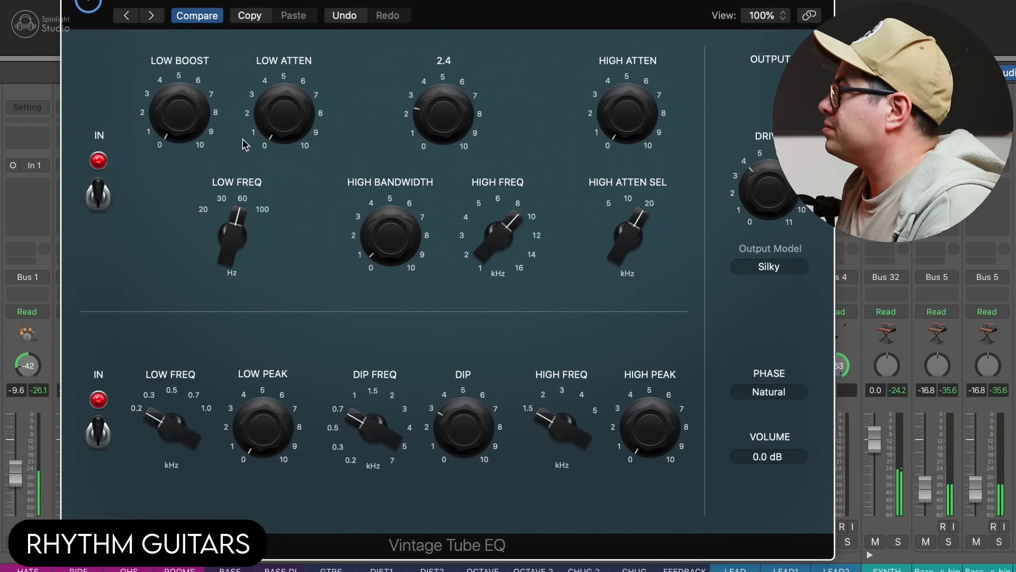
# Set the GTRS Tube EQ's Low Boost to about 1 at around 60 Hz and toggle the plug-in's bypass to compare.
pyautogui.click(256, 119)
pyautogui.moveTo(178, 114); pyautogui.dragTo(185, 98)
pyautogui.moveTo(235, 214); pyautogui.dragTo(236, 201)
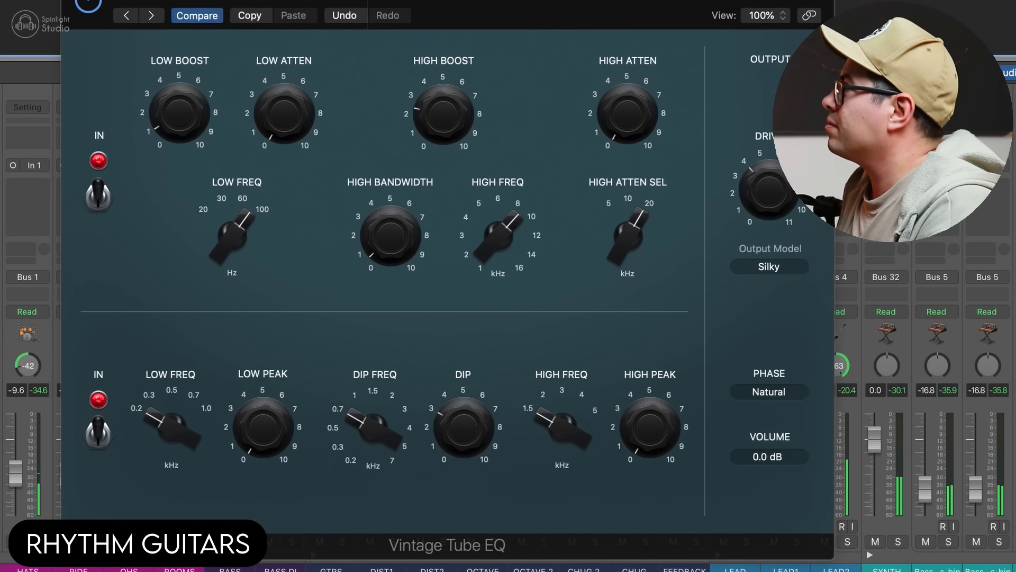
pyautogui.moveTo(230, 246); pyautogui.dragTo(233, 270)
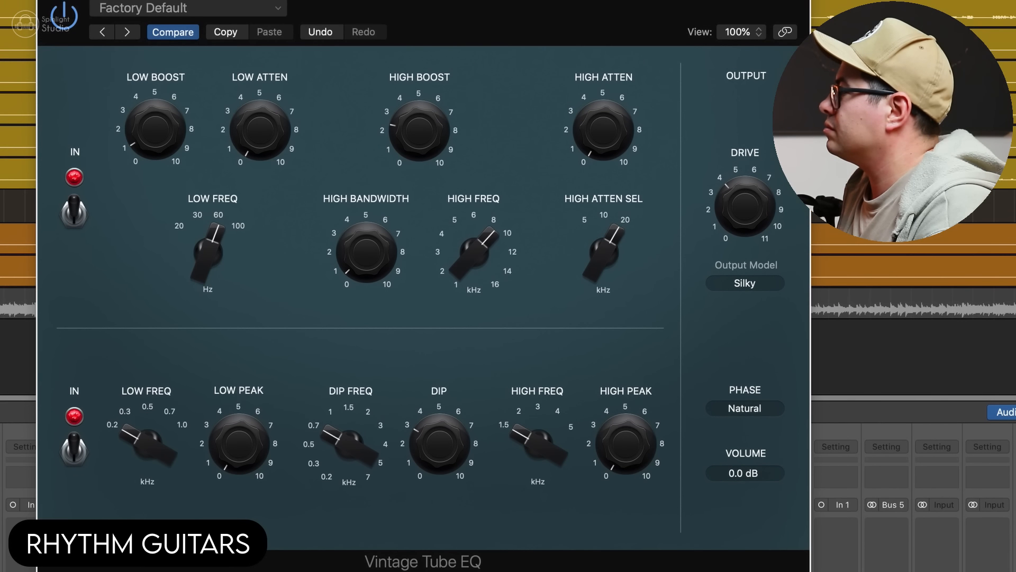
pyautogui.click(64, 21)
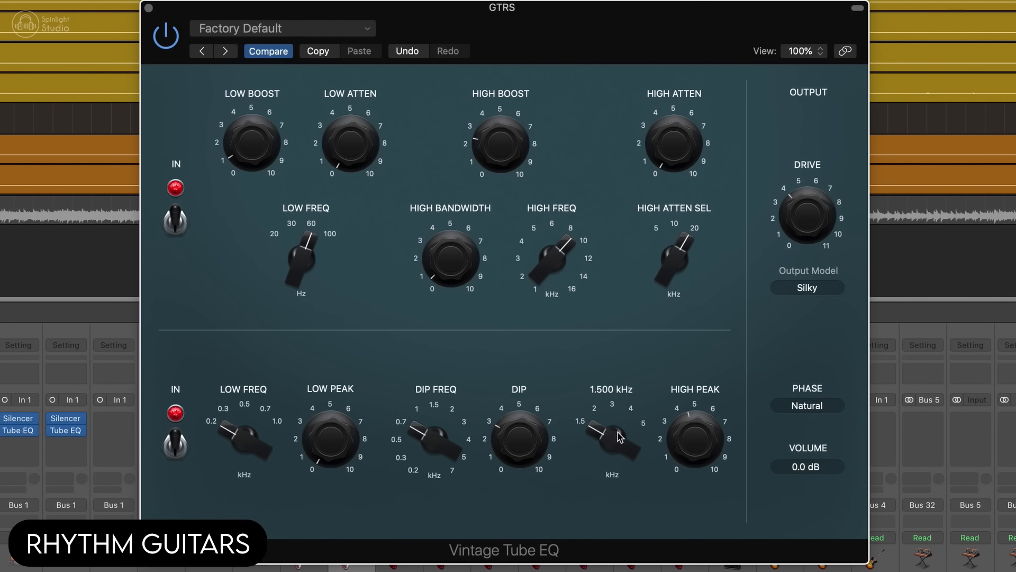
# On the GTRS Tube EQ, keep the lower section's High Freq at 1.5 kHz, adjust High Peak, and collapse the GTRS stack.
pyautogui.moveTo(613, 430); pyautogui.dragTo(618, 437)
pyautogui.moveTo(695, 436); pyautogui.dragTo(710, 451)
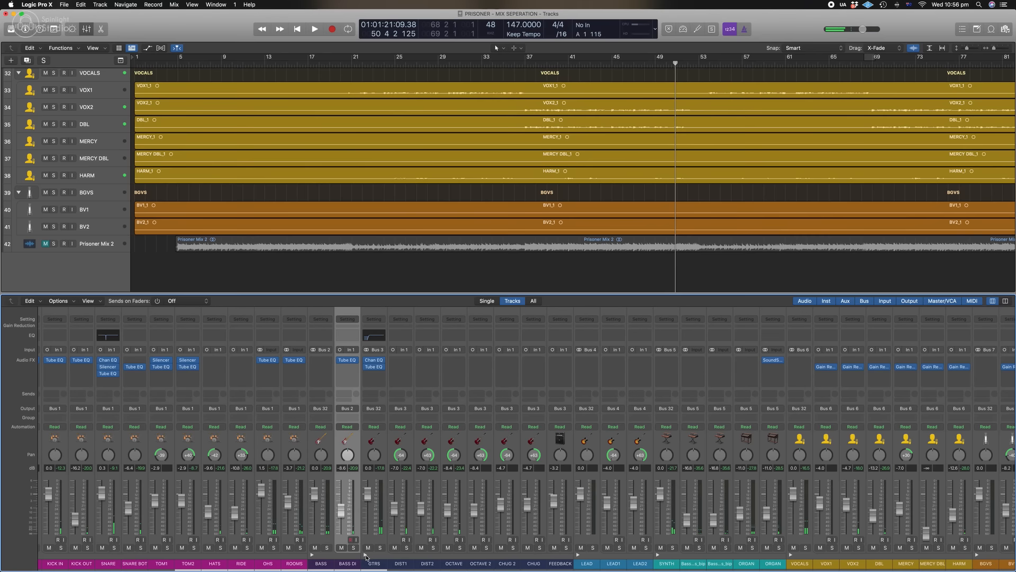
pyautogui.click(365, 555)
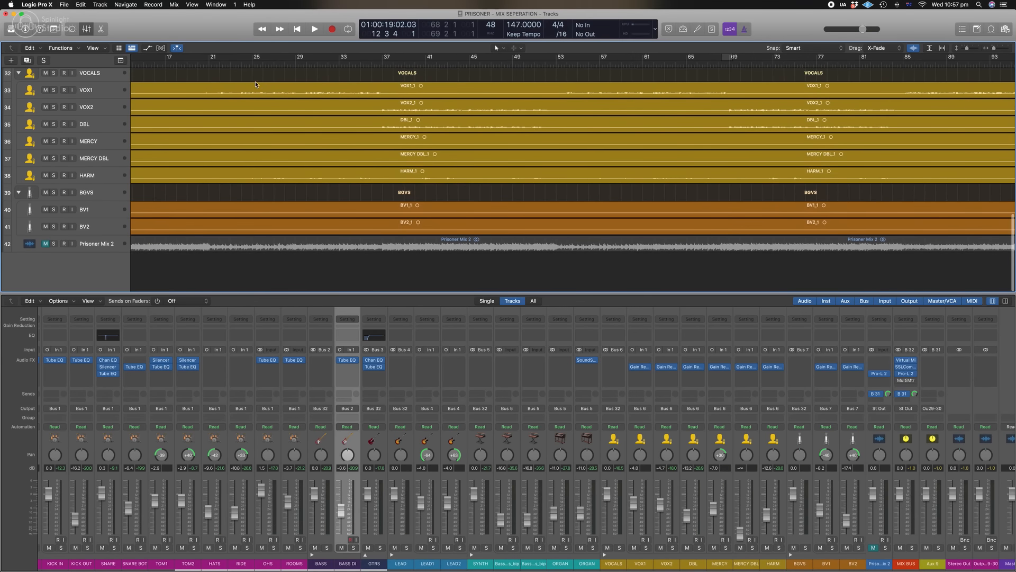
# On the LEAD bus Tube EQ, try High Peak at 5.6 at 1.5 kHz and ease it back to about 2.
pyautogui.hscroll(-5, 281, 109)
pyautogui.scroll(7, 281, 109)
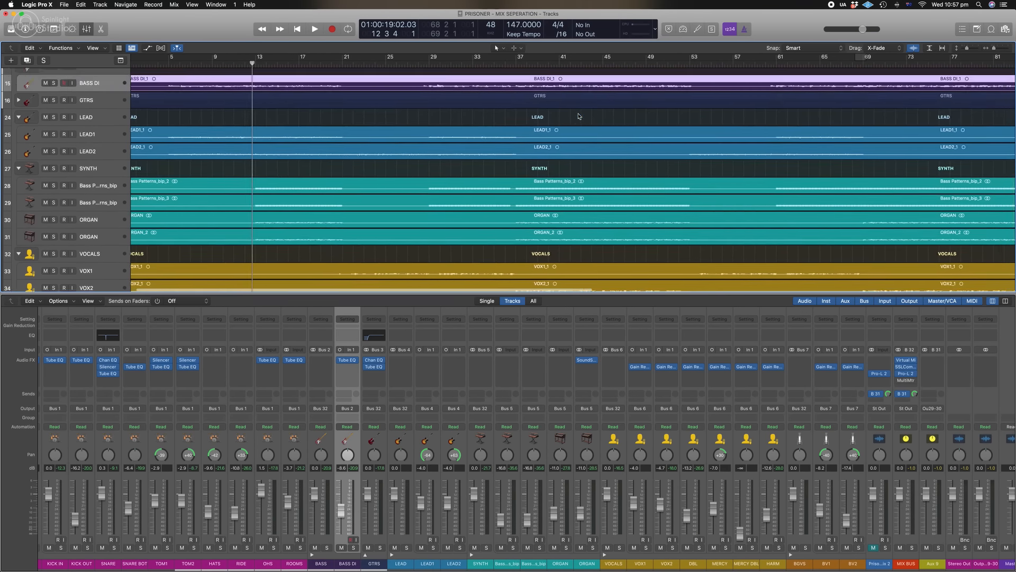
pyautogui.hscroll(10, 579, 116)
pyautogui.scroll(-3, 579, 116)
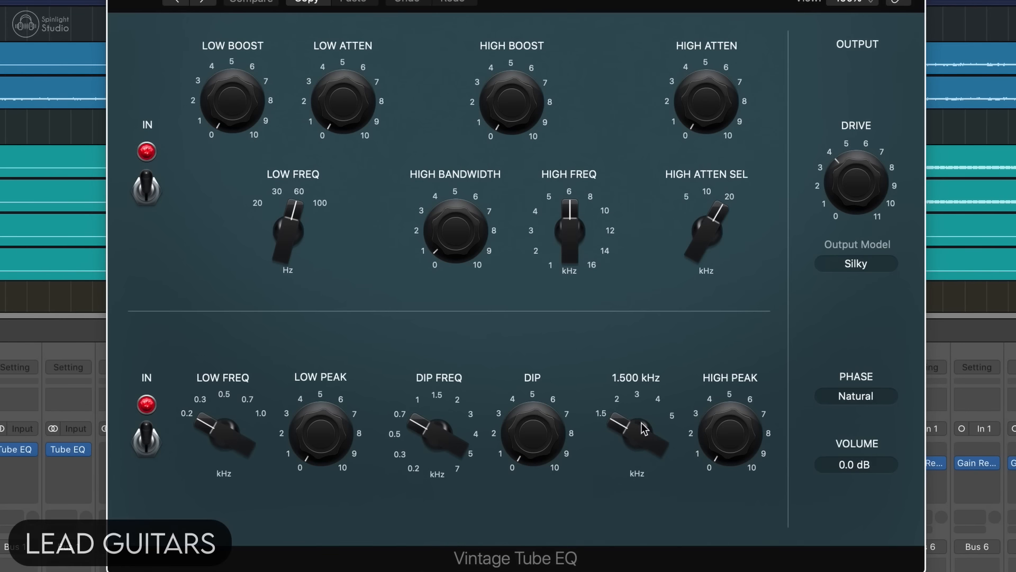
pyautogui.moveTo(713, 443); pyautogui.dragTo(734, 343)
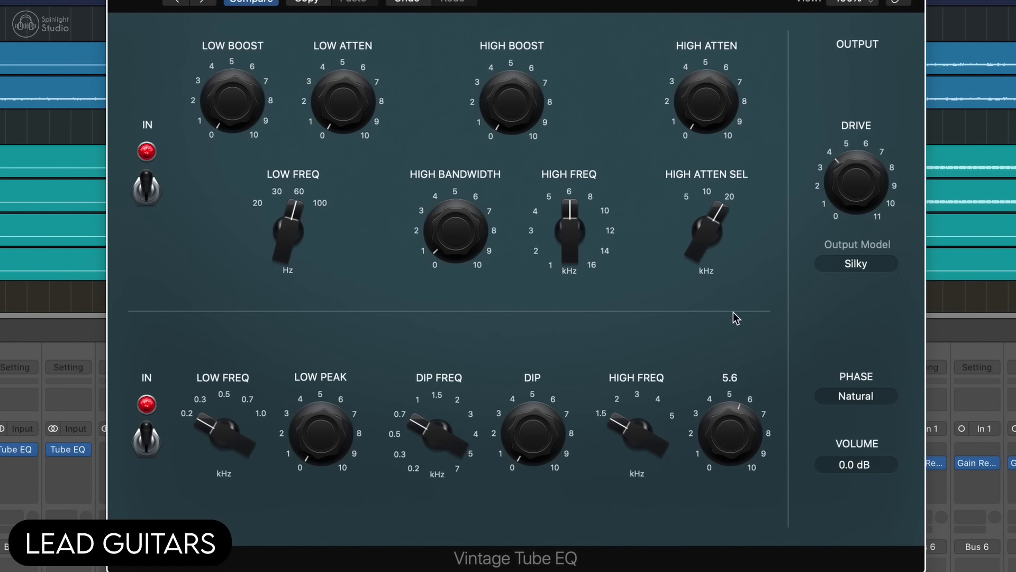
pyautogui.moveTo(637, 396)
pyautogui.mouseDown()
pyautogui.moveTo(638, 385)
pyautogui.moveTo(636, 412)
pyautogui.mouseUp()
pyautogui.moveTo(737, 415); pyautogui.dragTo(741, 499)
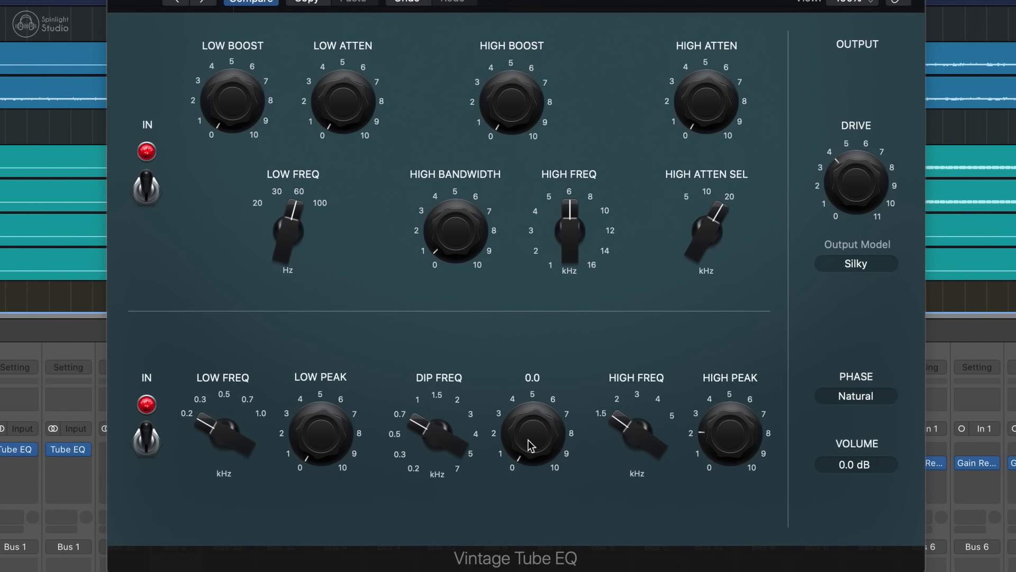
# Set the LEAD Tube EQ's Dip to about 3.5 just under 0.5 kHz and its High Peak to 2.5.
pyautogui.moveTo(448, 439); pyautogui.dragTo(539, 338)
pyautogui.moveTo(442, 424); pyautogui.dragTo(443, 426)
pyautogui.moveTo(577, 425); pyautogui.dragTo(535, 482)
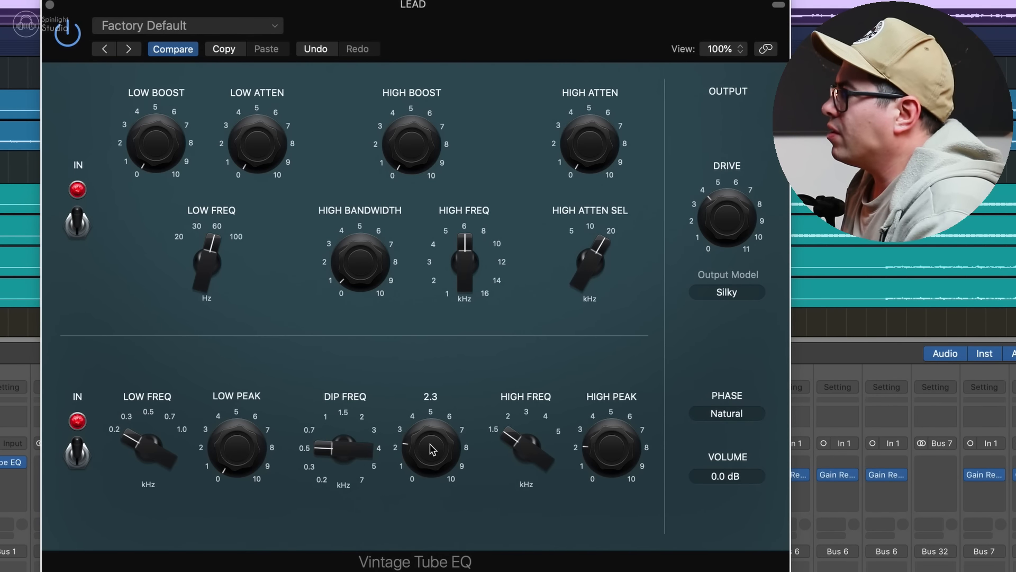
pyautogui.moveTo(437, 444); pyautogui.dragTo(455, 404)
pyautogui.moveTo(333, 448); pyautogui.dragTo(333, 455)
pyautogui.moveTo(438, 447); pyautogui.dragTo(452, 393)
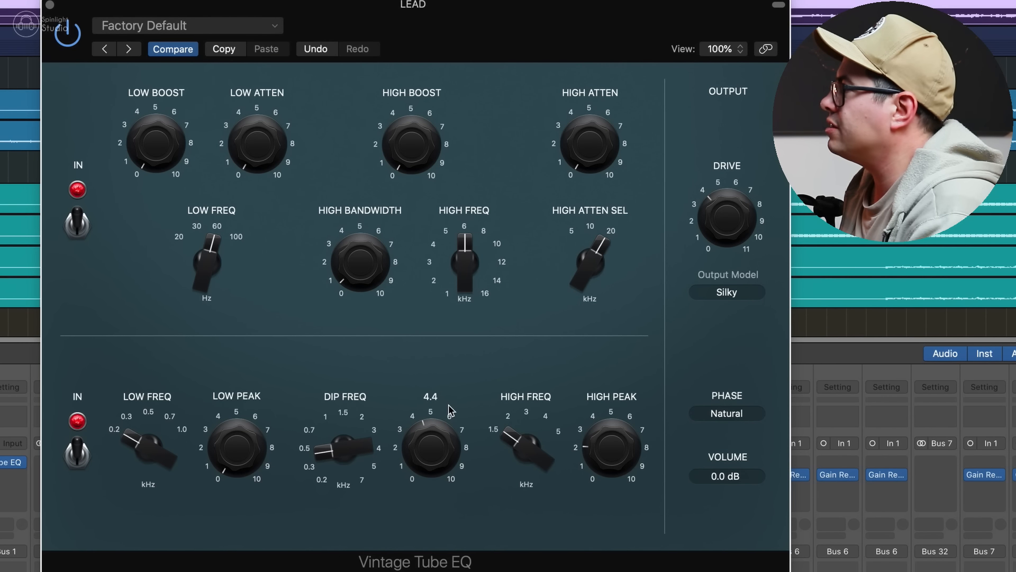
pyautogui.moveTo(642, 443)
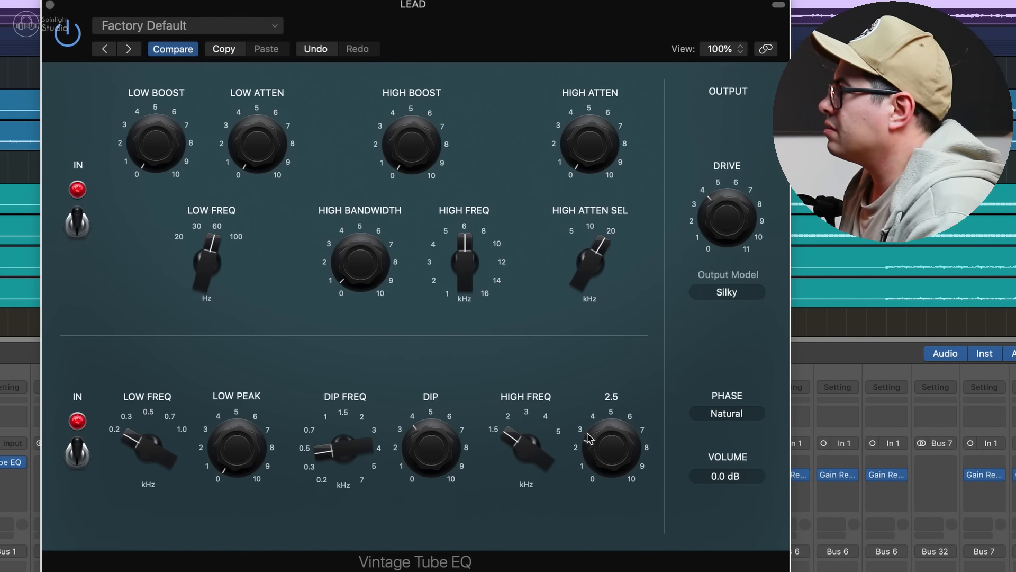
# Apply a low cut to the LEAD Channel EQ at 124 Hz with an 18 dB/Oct slope.
pyautogui.moveTo(245, 451)
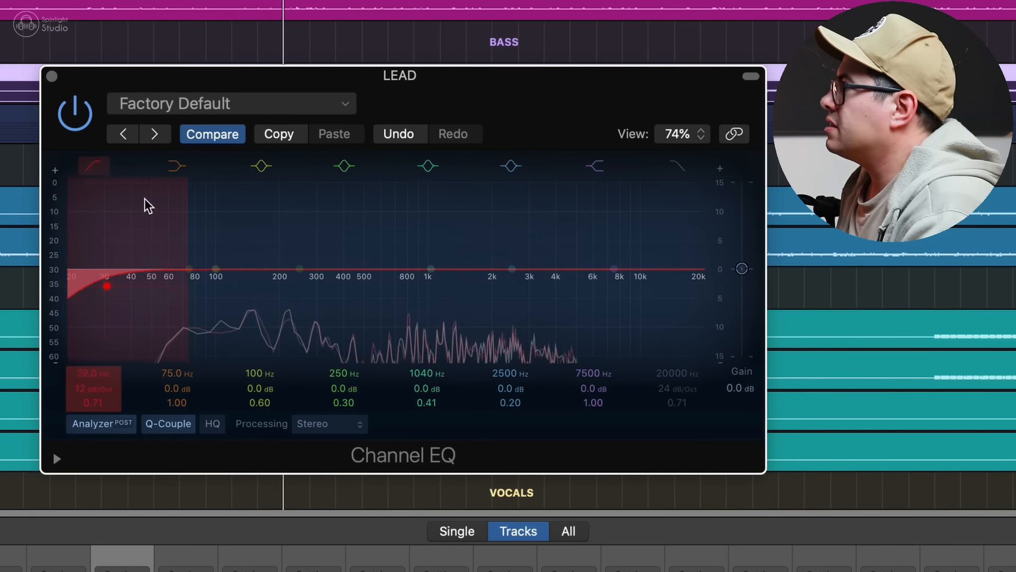
pyautogui.moveTo(145, 204); pyautogui.dragTo(275, 178)
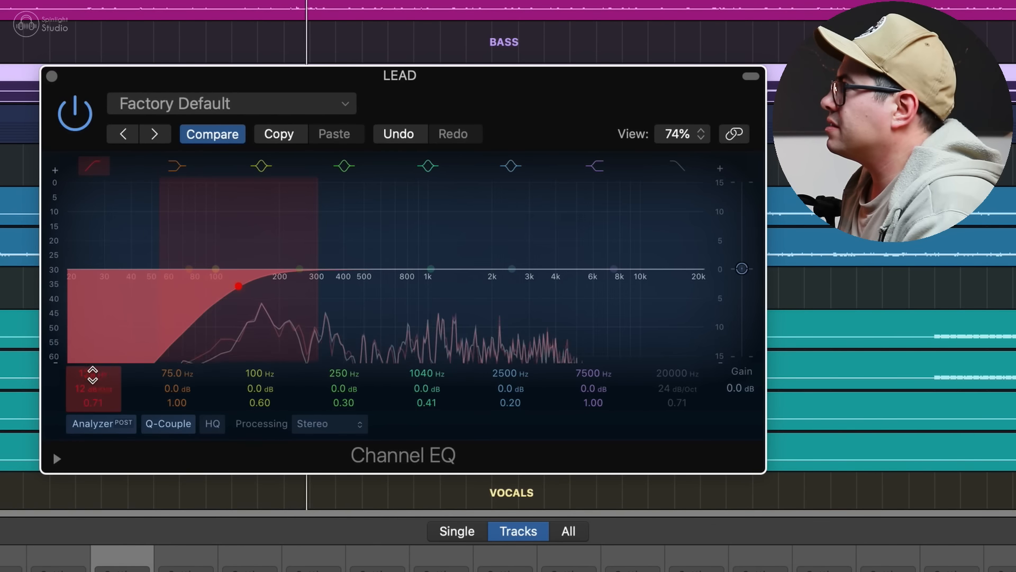
pyautogui.moveTo(94, 387); pyautogui.dragTo(93, 375)
pyautogui.moveTo(233, 297); pyautogui.dragTo(229, 300)
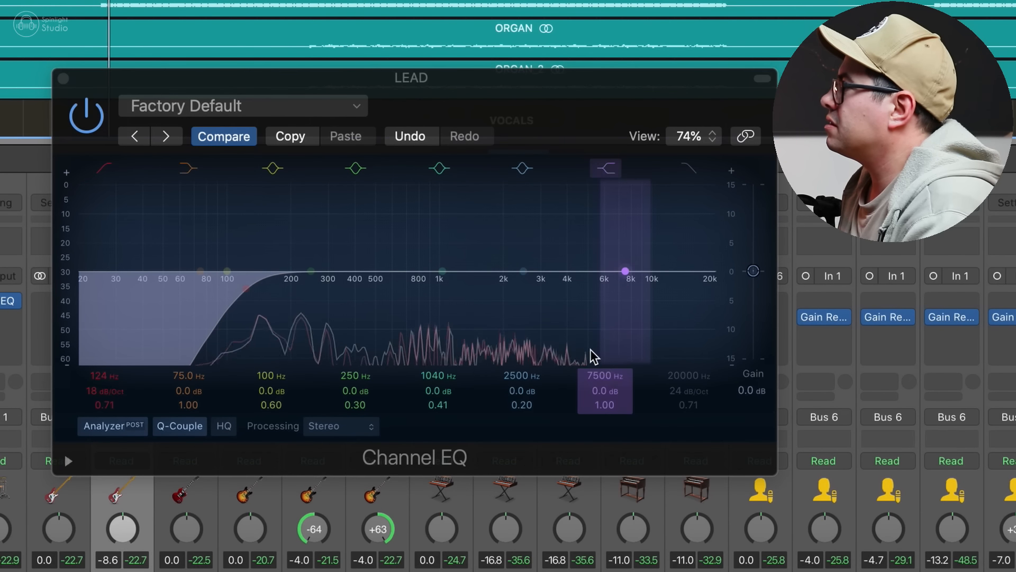
# Cut 3.1 dB at 930 Hz with a Q of 2.10 on LEAD, set its low cut to 121 Hz and close the EQ.
pyautogui.moveTo(461, 302); pyautogui.dragTo(438, 319)
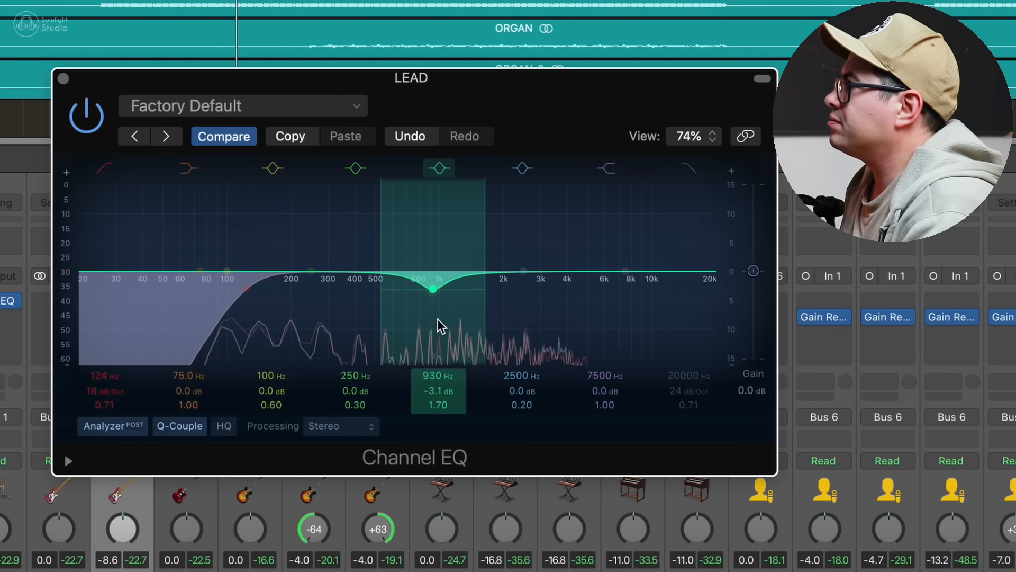
pyautogui.scroll(2, 437, 320)
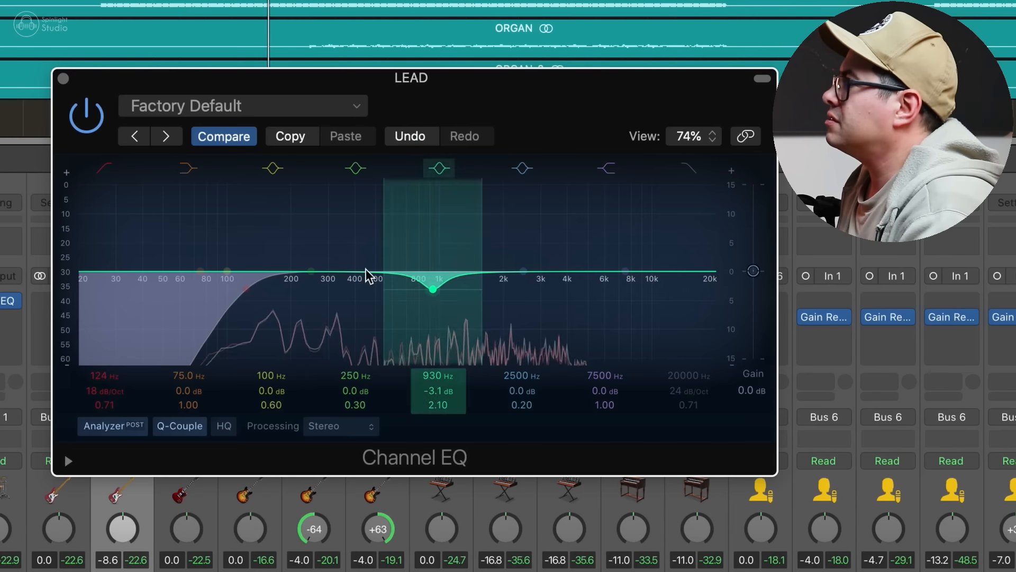
pyautogui.moveTo(255, 300); pyautogui.dragTo(253, 301)
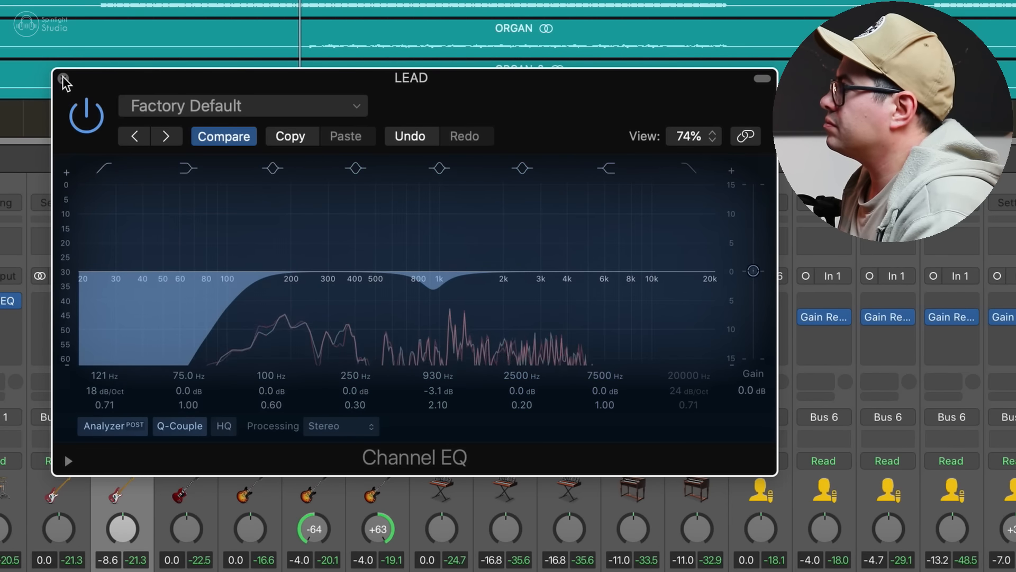
pyautogui.click(63, 78)
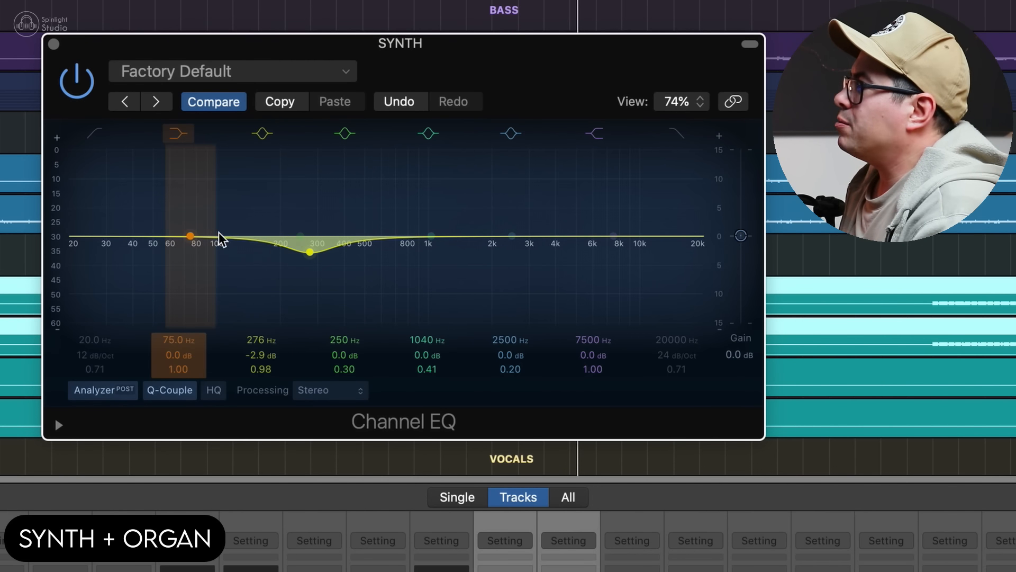
# On the SYNTH Channel EQ, cut about 3.2 dB near 306 Hz and adjust the band around 1 kHz.
pyautogui.moveTo(310, 252); pyautogui.dragTo(315, 273)
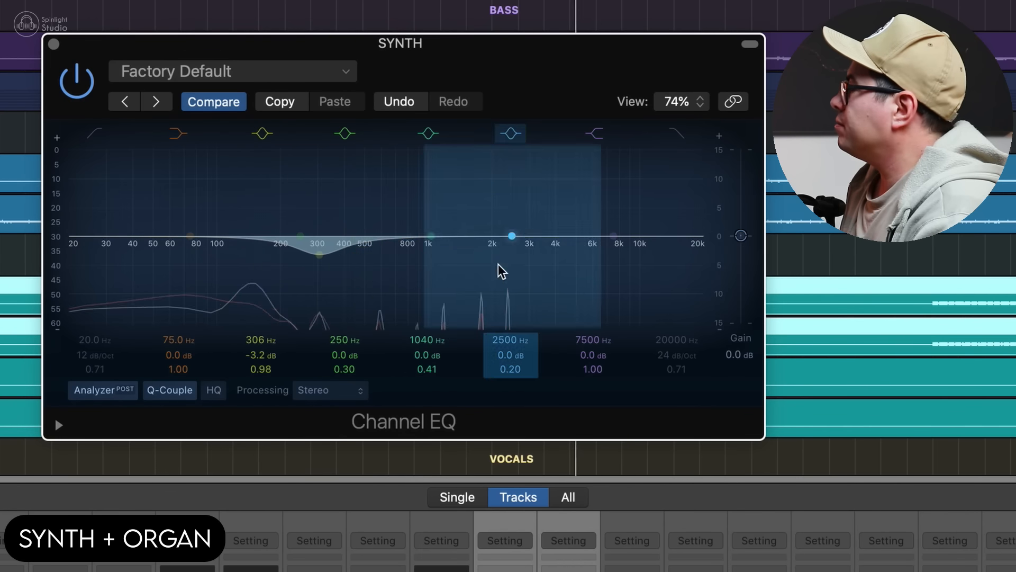
pyautogui.moveTo(319, 291)
pyautogui.mouseDown()
pyautogui.moveTo(329, 215)
pyautogui.moveTo(328, 291)
pyautogui.moveTo(319, 288)
pyautogui.mouseUp()
pyautogui.moveTo(435, 281); pyautogui.dragTo(405, 261)
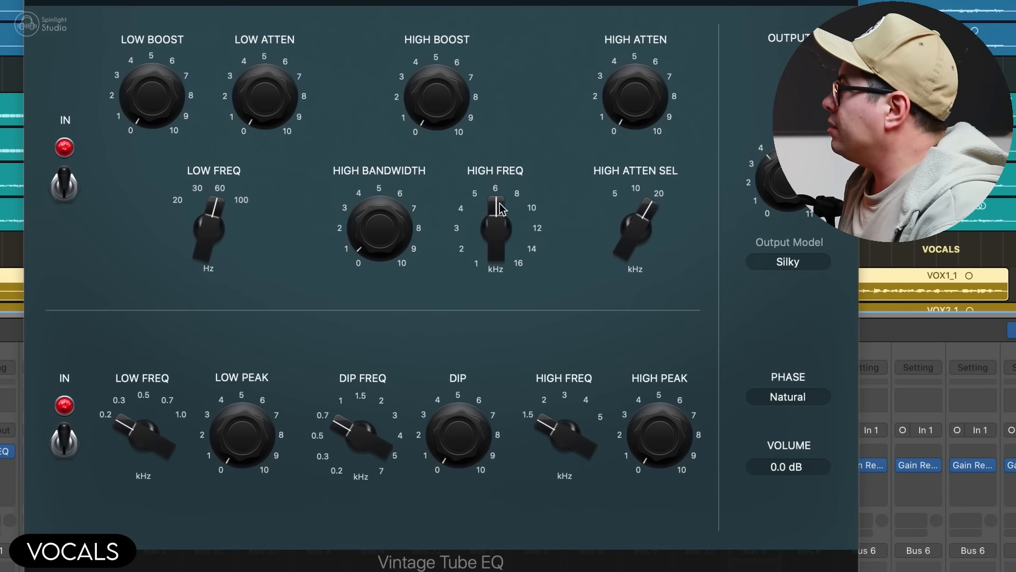
# On the VOX1 Tube EQ, set High Freq to about 12 kHz and High Boost to just above 5.
pyautogui.moveTo(499, 203); pyautogui.dragTo(503, 157)
pyautogui.moveTo(453, 74); pyautogui.dragTo(453, 17)
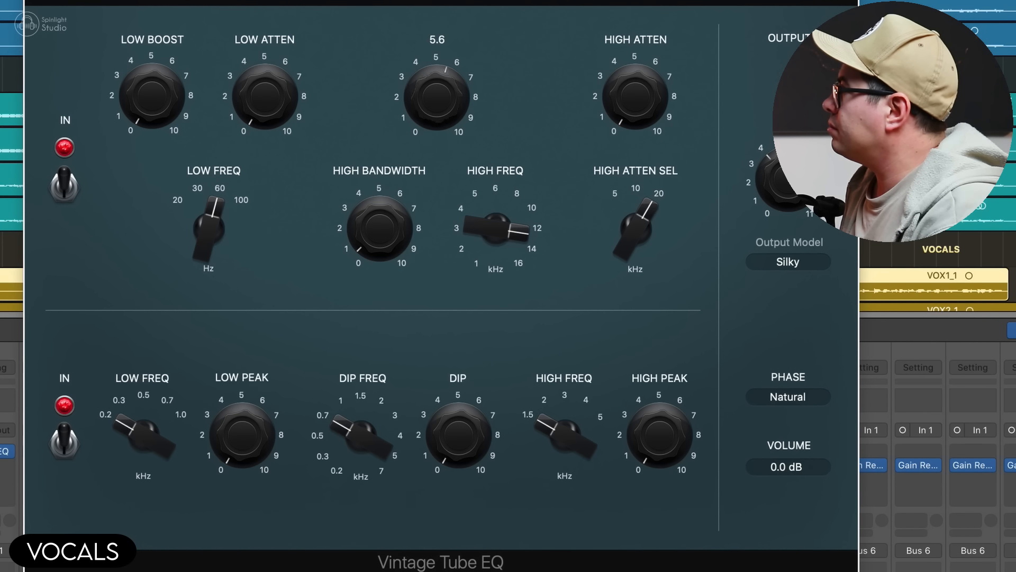
pyautogui.moveTo(495, 225)
pyautogui.mouseDown()
pyautogui.moveTo(497, 192)
pyautogui.moveTo(491, 276)
pyautogui.moveTo(501, 244)
pyautogui.mouseUp()
pyautogui.moveTo(450, 117); pyautogui.dragTo(452, 137)
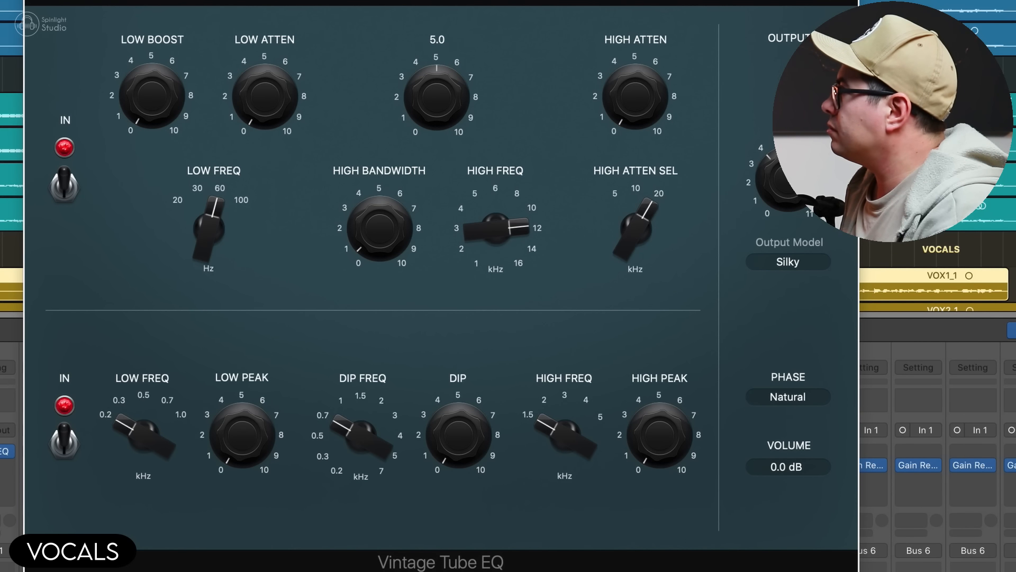
pyautogui.moveTo(427, 103); pyautogui.dragTo(427, 102)
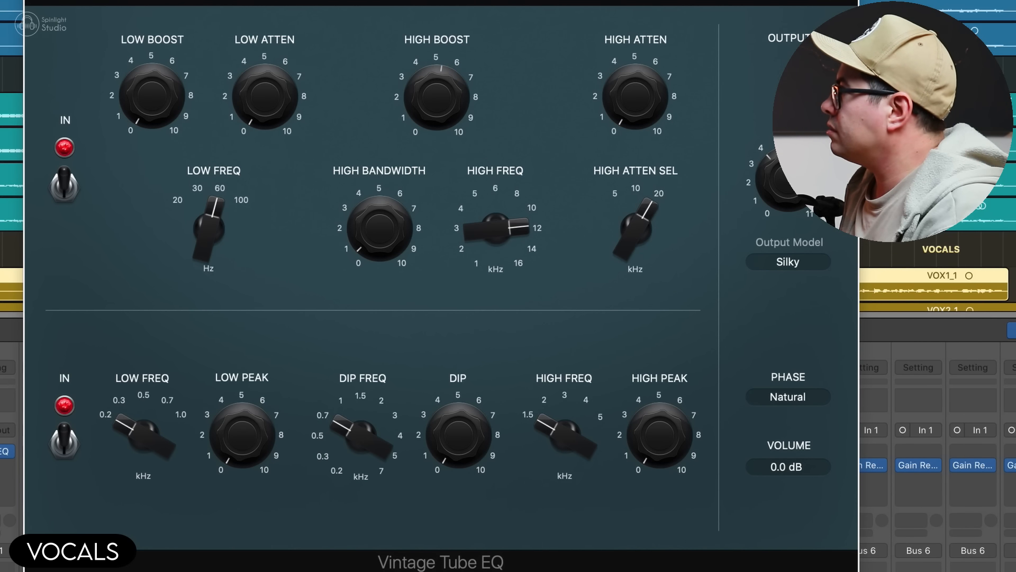
# Try VOX1's Low Boost at 6.1 near 100 Hz, reset it, and set Low Freq to 49.5 Hz with Low Atten about 1.
pyautogui.click(243, 214)
pyautogui.moveTo(189, 108); pyautogui.dragTo(187, 4)
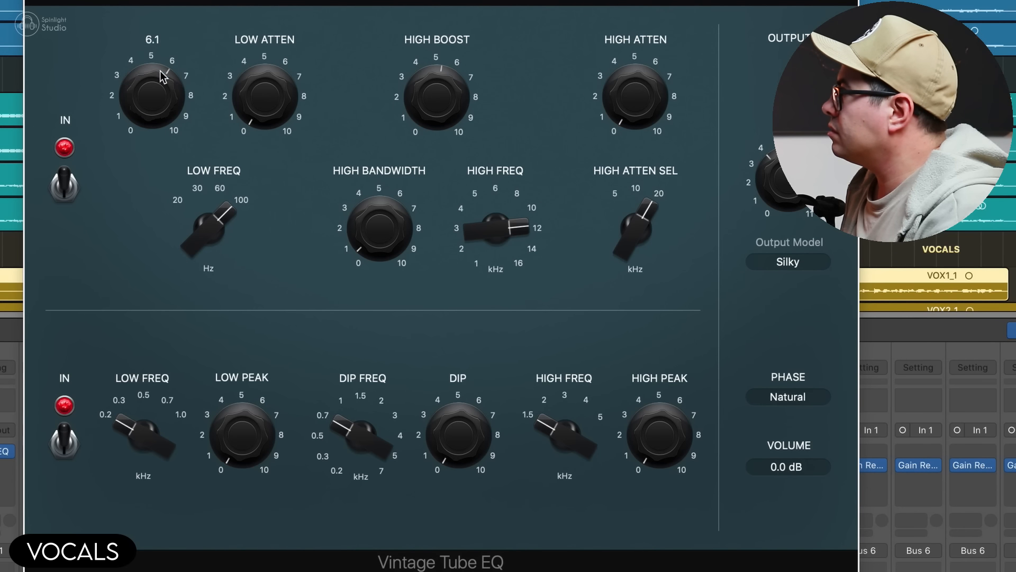
pyautogui.moveTo(249, 116); pyautogui.dragTo(286, 10)
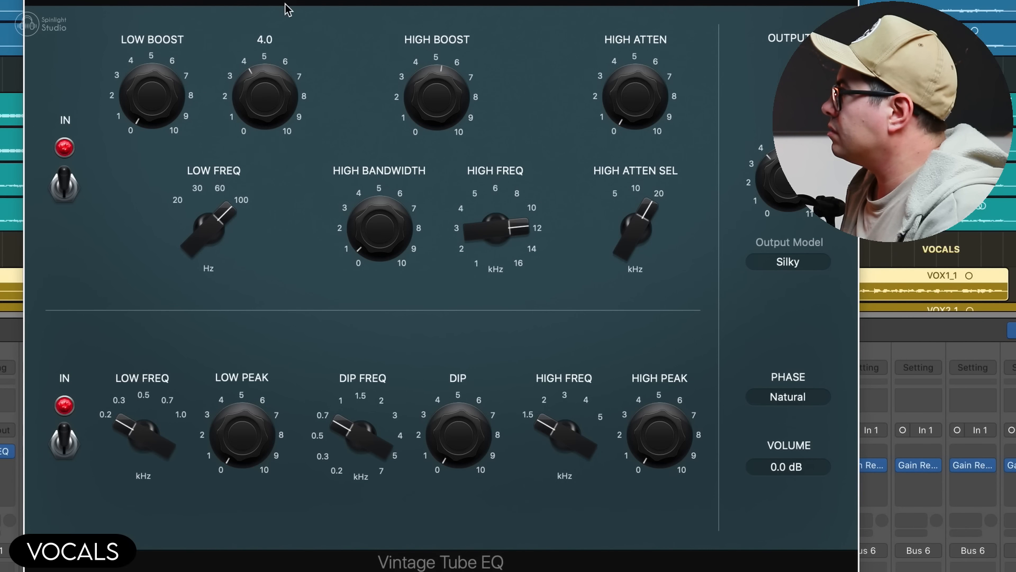
pyautogui.moveTo(234, 214); pyautogui.dragTo(206, 312)
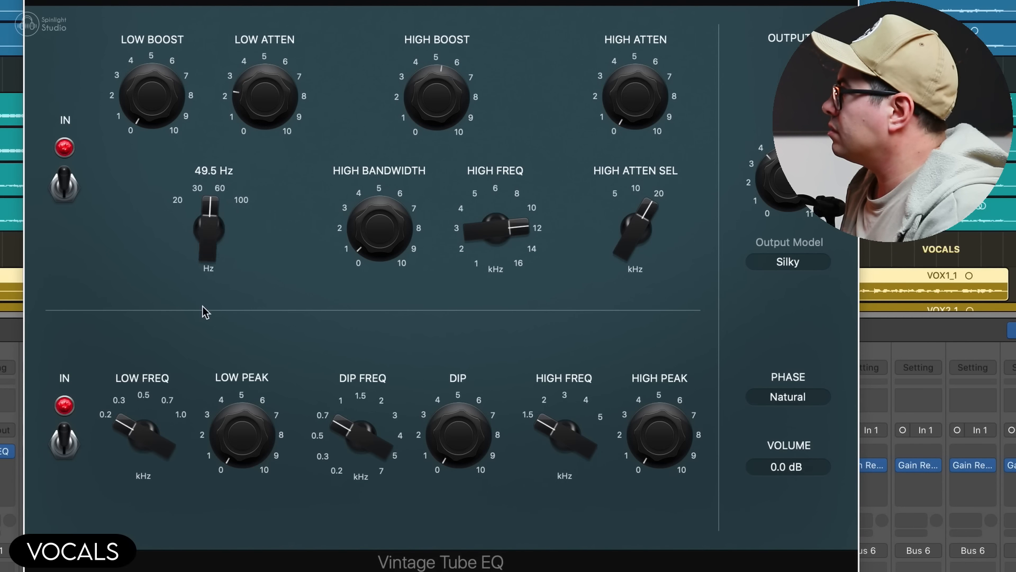
pyautogui.moveTo(258, 97); pyautogui.dragTo(255, 127)
# Set VOX1's Dip to about 1 slightly above 0.3 kHz, try a slight Low Peak, and return Low Atten to 0.
pyautogui.moveTo(384, 450); pyautogui.dragTo(338, 497)
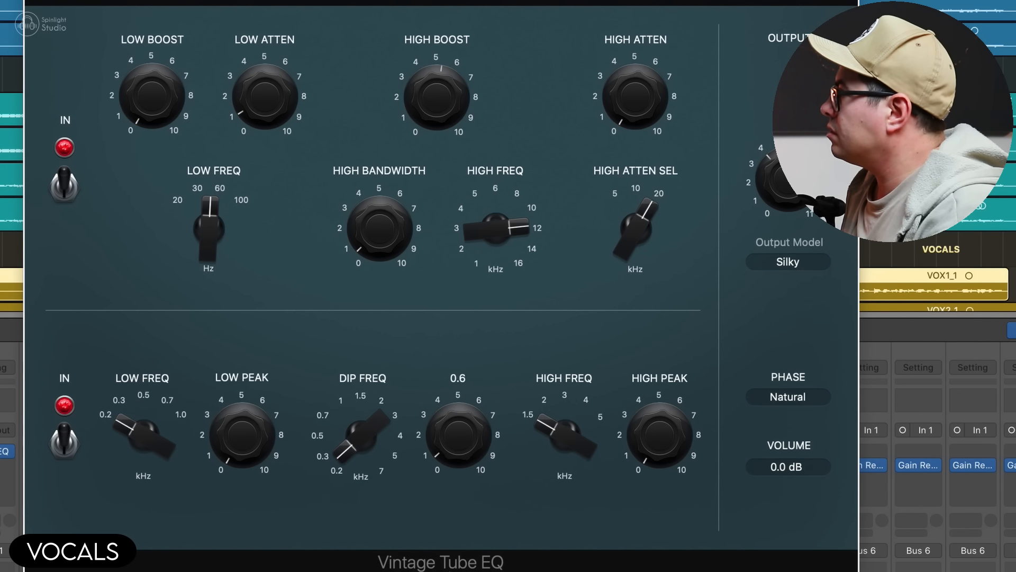
pyautogui.moveTo(214, 453); pyautogui.dragTo(295, 301)
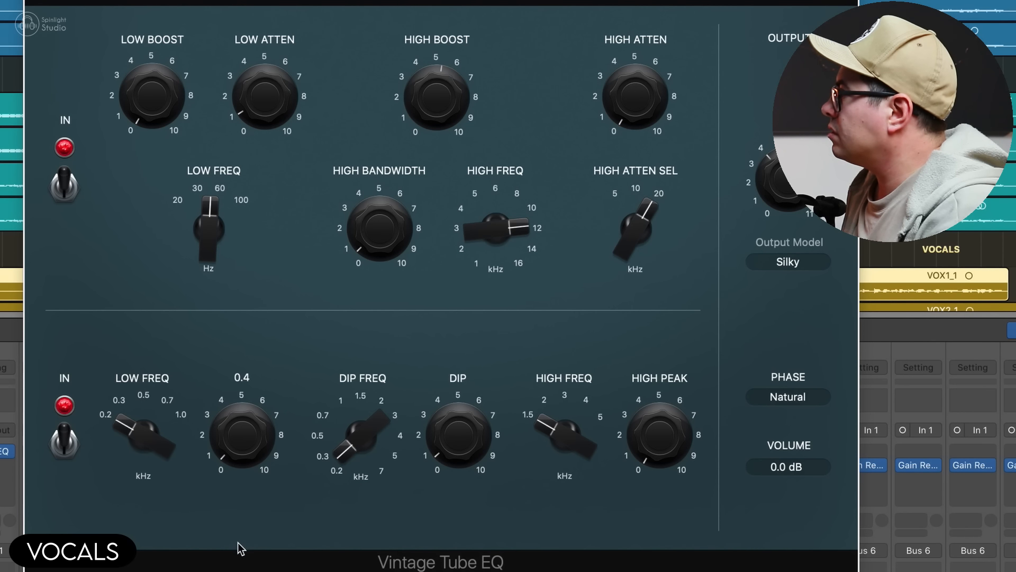
pyautogui.moveTo(345, 453); pyautogui.dragTo(356, 424)
pyautogui.moveTo(229, 441); pyautogui.dragTo(232, 451)
pyautogui.moveTo(249, 104); pyautogui.dragTo(255, 242)
# Adjust the lower section's High Freq and High Peak on the VOX1 Tube EQ.
pyautogui.moveTo(671, 442)
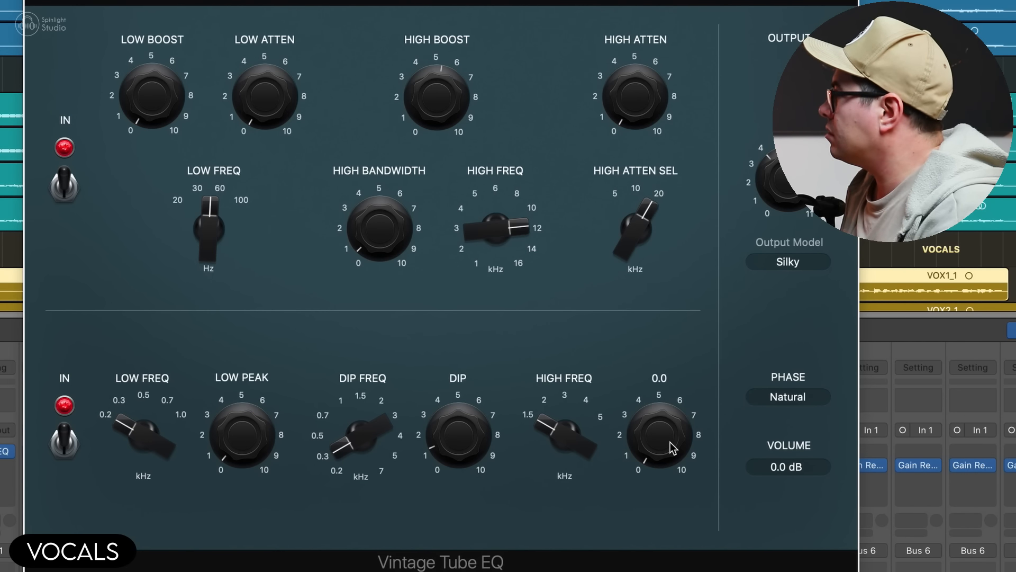
pyautogui.moveTo(564, 449); pyautogui.dragTo(564, 403)
pyautogui.moveTo(680, 430)
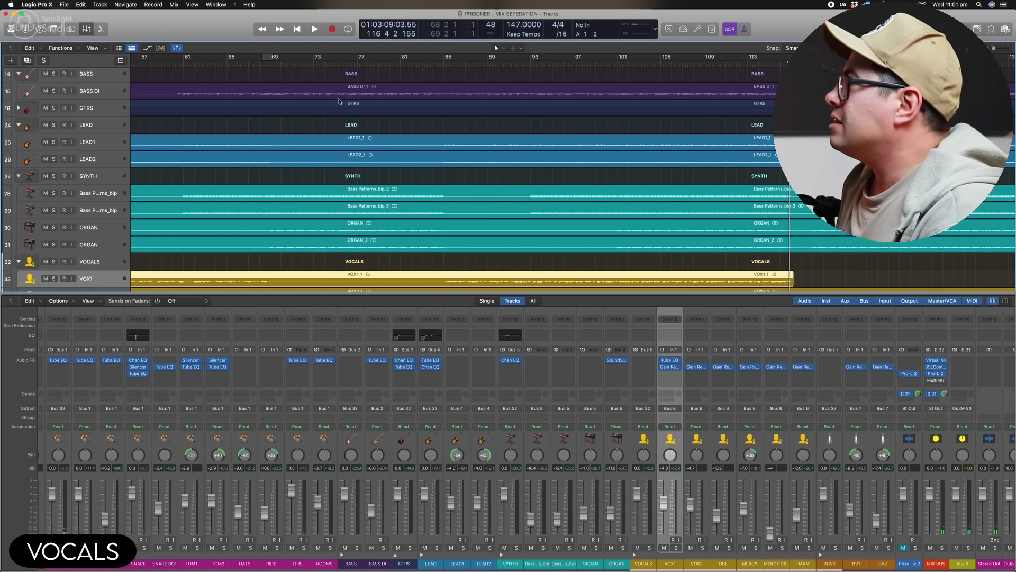
# Copy VOX1's Tube EQ to the other vocal channels and insert the Eiosis E2Deesser on VOX1, with the playhead at bar 60.
pyautogui.click(206, 62)
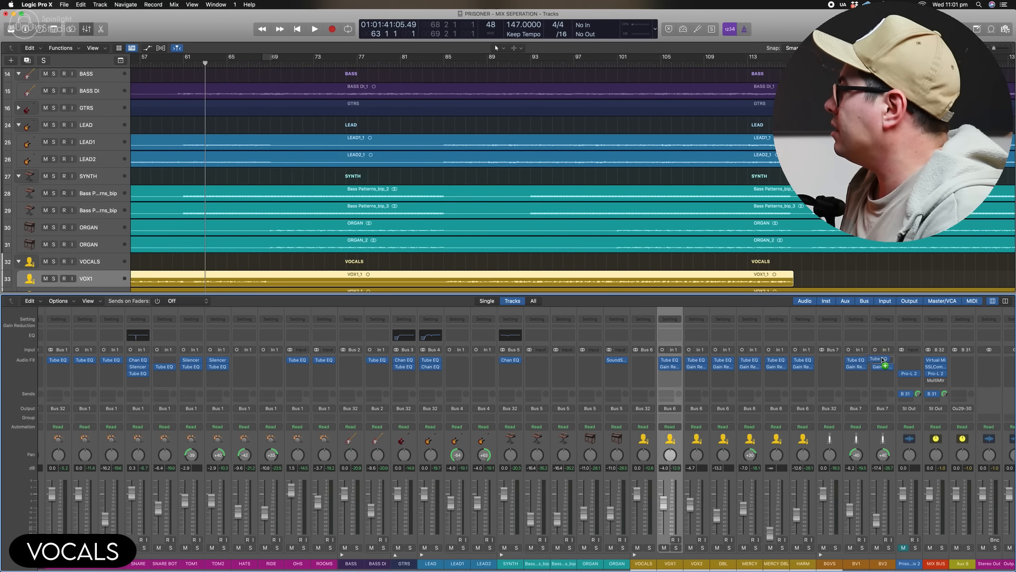
pyautogui.click(672, 377)
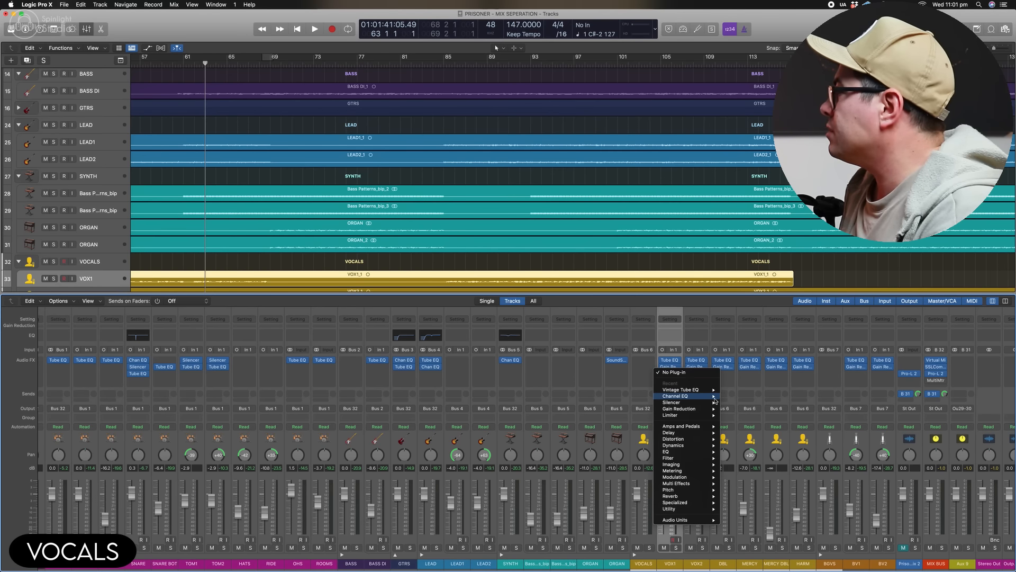
pyautogui.moveTo(695, 523)
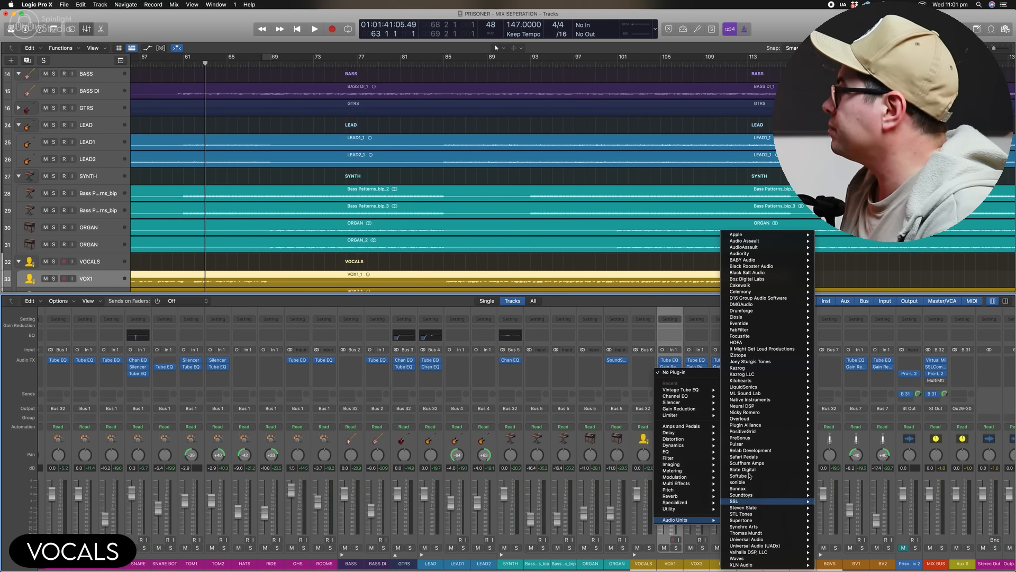
pyautogui.click(183, 62)
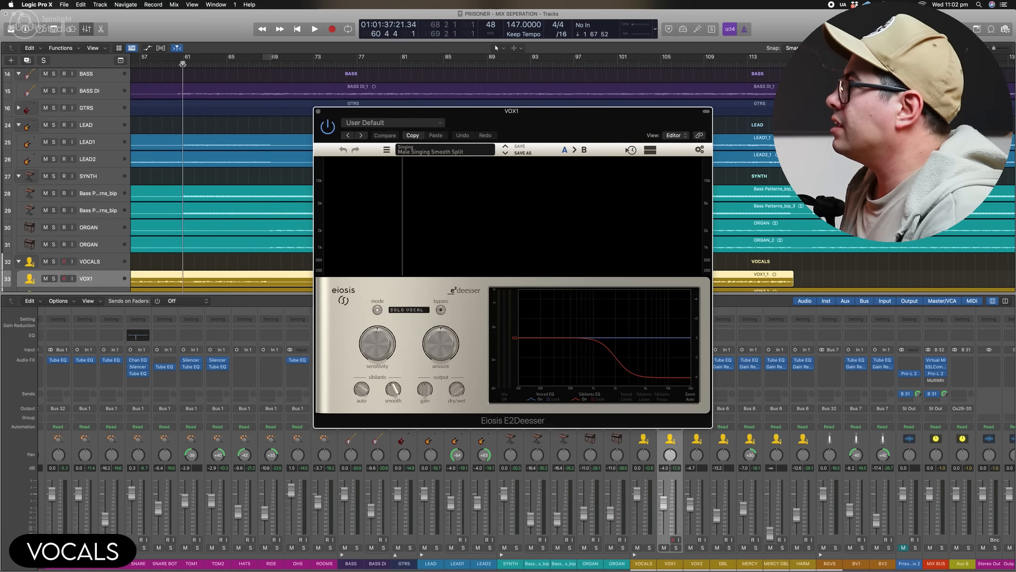
# Play the mix from bar 96 to check the vocals, selecting the MERCY and BV1 channels.
pyautogui.scroll(-3, 197, 62)
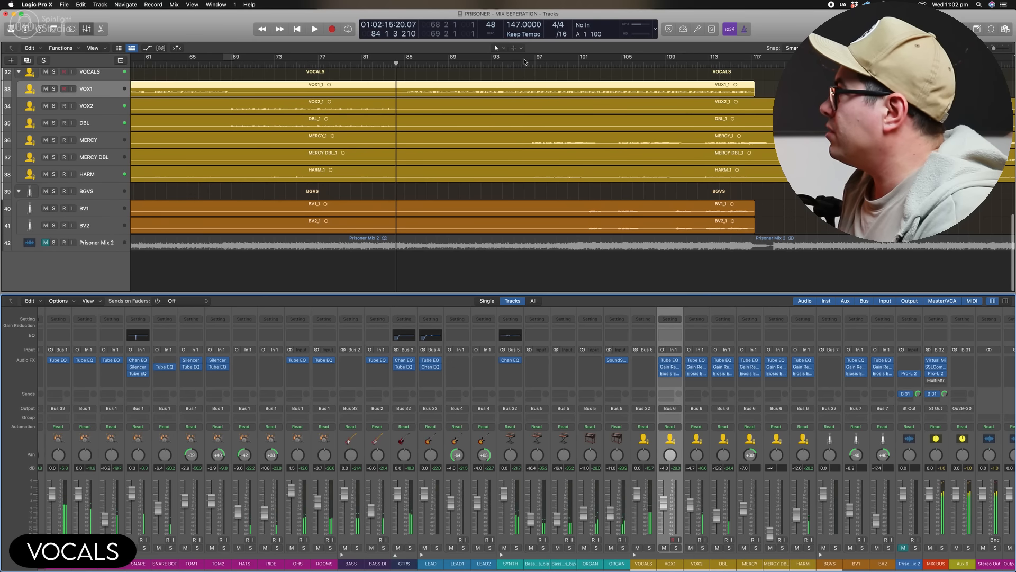
pyautogui.doubleClick(524, 62)
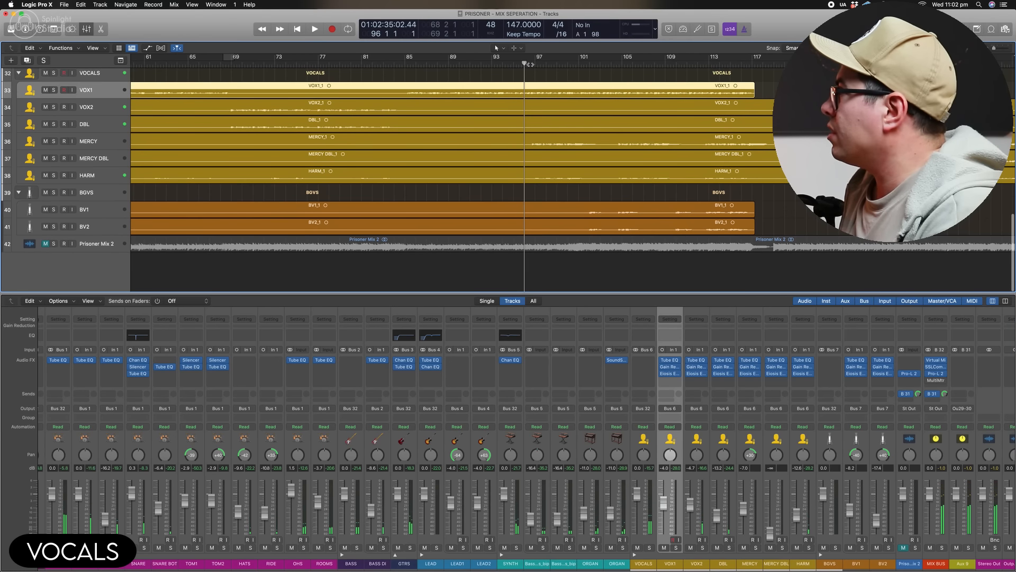
pyautogui.click(757, 441)
pyautogui.click(858, 438)
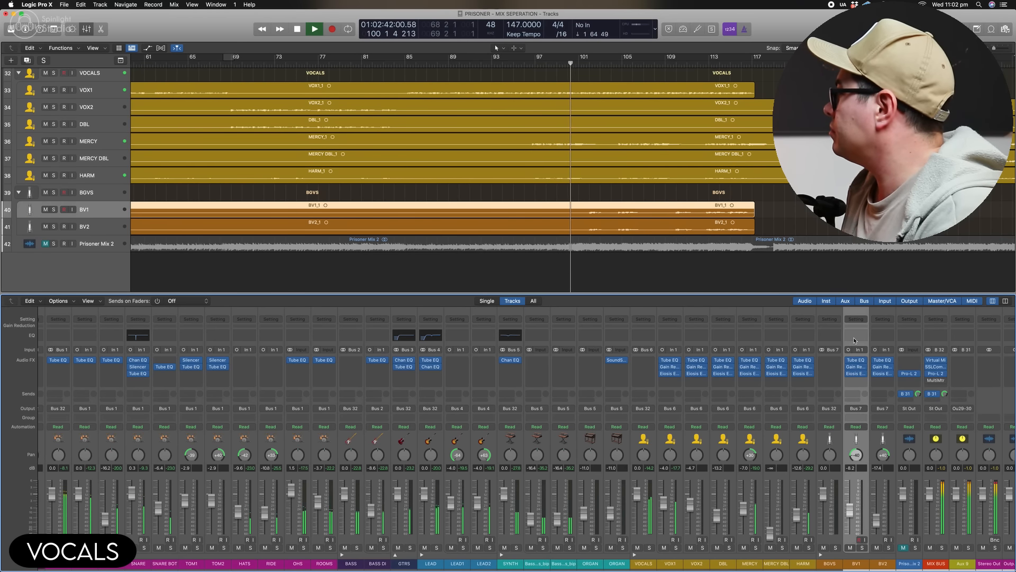
pyautogui.press('space')
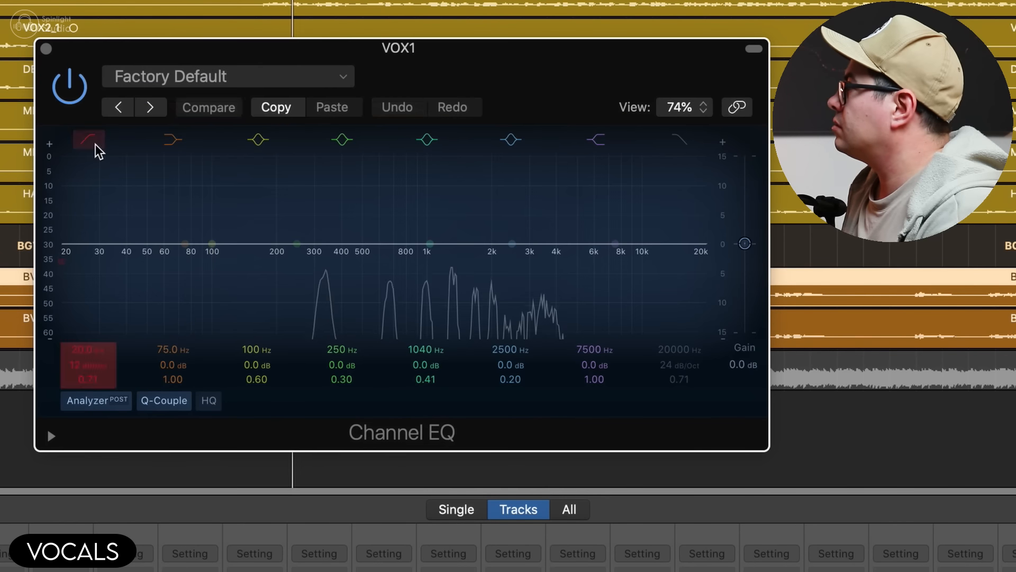
# Enable the low cut on VOX1's Channel EQ and set it to 178 Hz with a 24 dB/Oct slope.
pyautogui.click(94, 145)
pyautogui.moveTo(130, 185); pyautogui.dragTo(273, 181)
pyautogui.press('super+z')
pyautogui.moveTo(69, 329); pyautogui.dragTo(277, 305)
pyautogui.moveTo(100, 364); pyautogui.dragTo(87, 352)
pyautogui.moveTo(266, 292)
pyautogui.mouseDown()
pyautogui.moveTo(279, 288)
pyautogui.moveTo(270, 288)
pyautogui.mouseUp()
# Add narrow dips on VOX1's Channel EQ of -1.3 dB at 595 Hz and -1.4 dB at 2320 Hz, and close it.
pyautogui.moveTo(420, 291); pyautogui.dragTo(384, 293)
pyautogui.moveTo(526, 281)
pyautogui.mouseDown()
pyautogui.moveTo(536, 224)
pyautogui.moveTo(566, 198)
pyautogui.moveTo(510, 202)
pyautogui.moveTo(527, 208)
pyautogui.moveTo(516, 289)
pyautogui.moveTo(507, 214)
pyautogui.moveTo(513, 318)
pyautogui.moveTo(513, 291)
pyautogui.mouseUp()
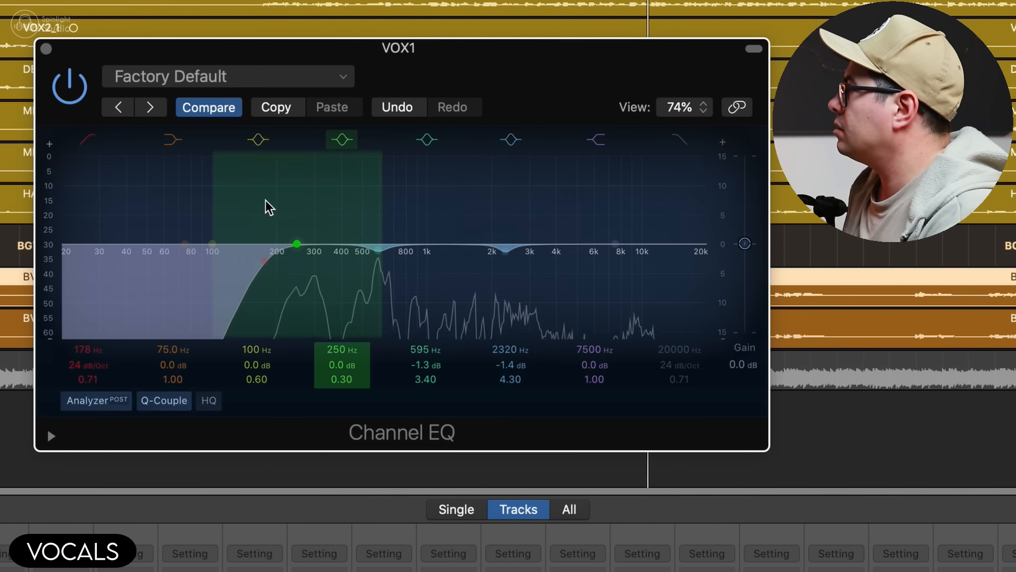
pyautogui.click(45, 48)
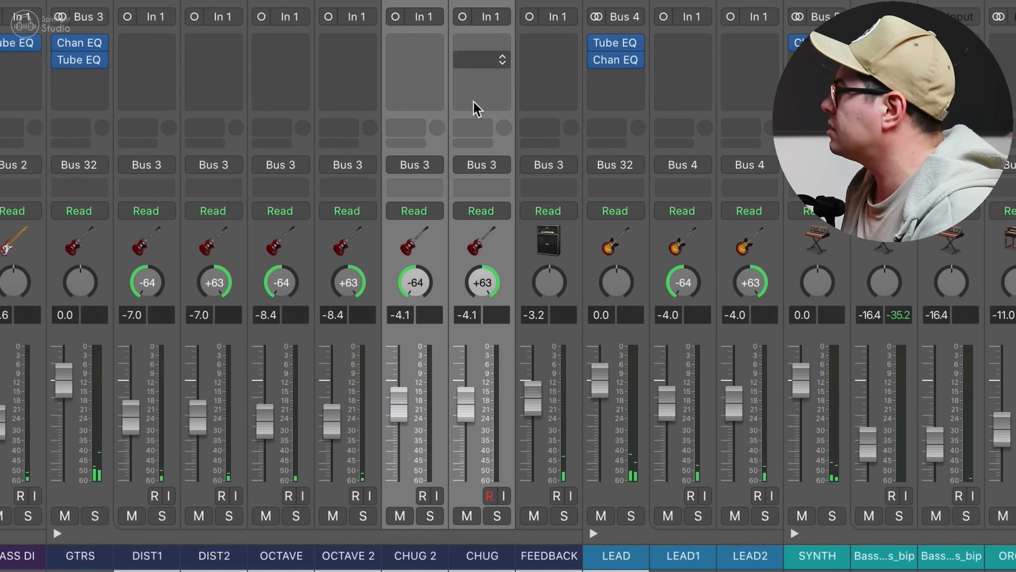
# Select the CHUG 2 and CHUG guitar channels together and raise their faders to -3.2 dB.
pyautogui.click(422, 245)
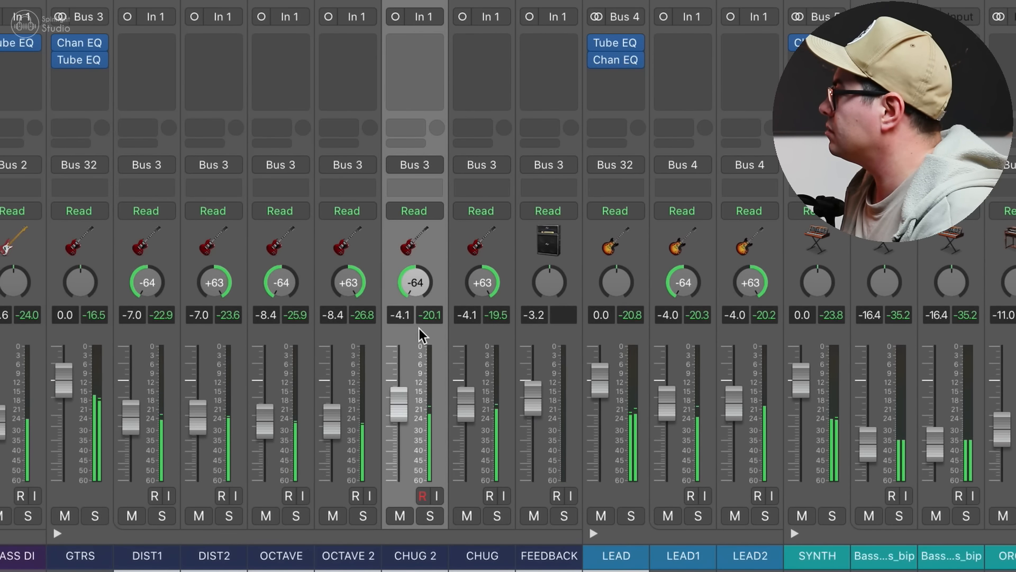
pyautogui.keyDown('shift'); pyautogui.click(473, 255); pyautogui.keyUp('shift')
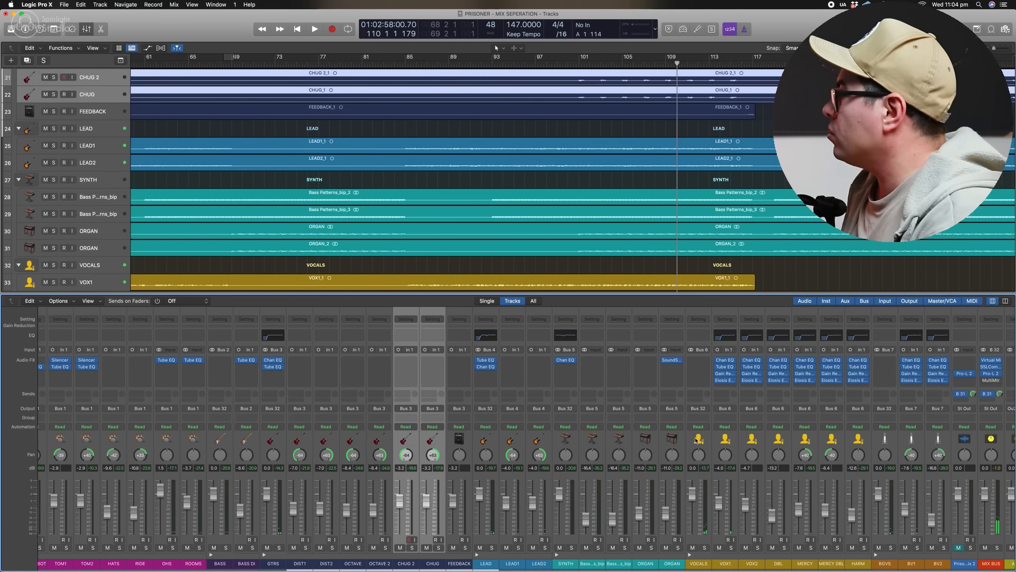
# Add a Bus 8 send at 0.0 dB to the DRUMS, GTRS, LEAD, SYNTH, VOCALS and BGVS group channels together.
pyautogui.click(696, 439)
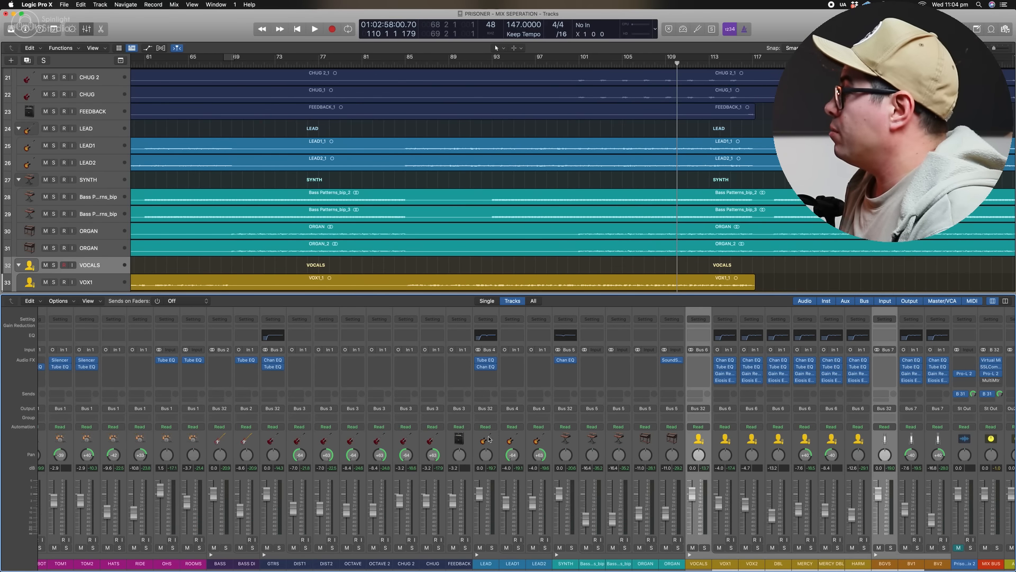
pyautogui.keyDown('super'); pyautogui.click(565, 438); pyautogui.keyUp('super')
pyautogui.keyDown('super'); pyautogui.click(485, 438); pyautogui.keyUp('super')
pyautogui.hscroll(-1, 486, 438)
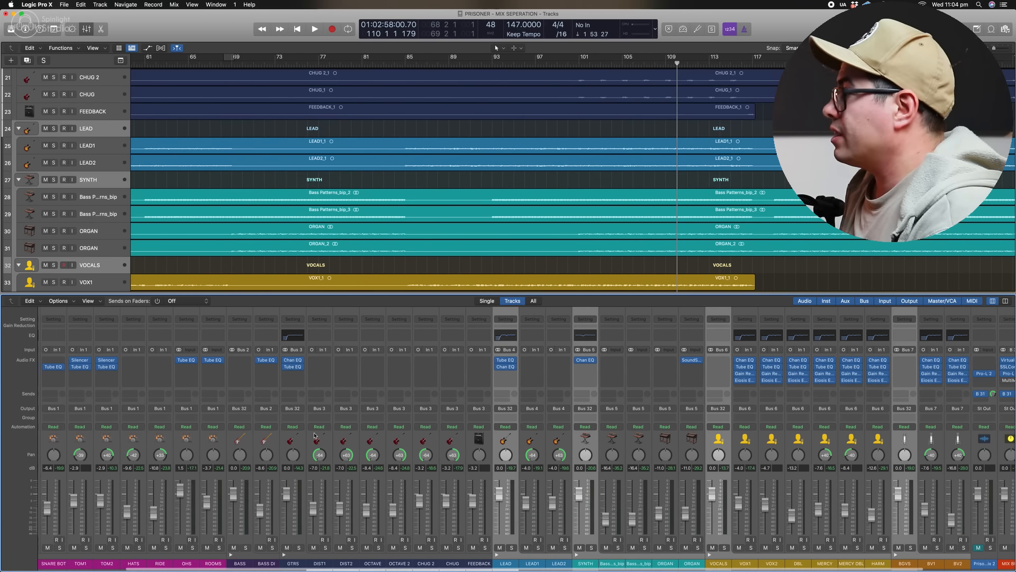
pyautogui.keyDown('super'); pyautogui.click(292, 437); pyautogui.keyUp('super')
pyautogui.hscroll(-6, 107, 453)
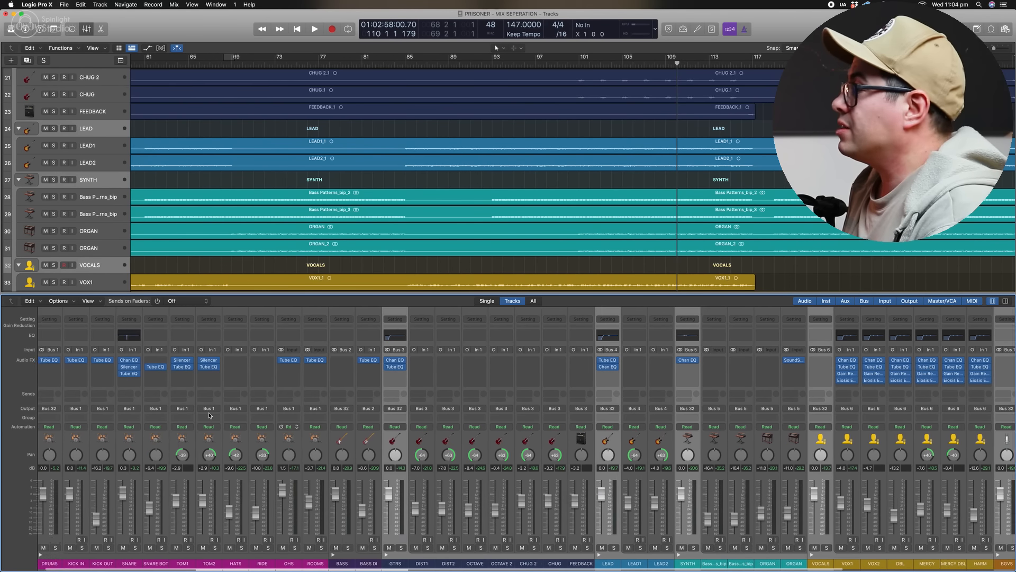
pyautogui.keyDown('super'); pyautogui.click(100, 441); pyautogui.keyUp('super')
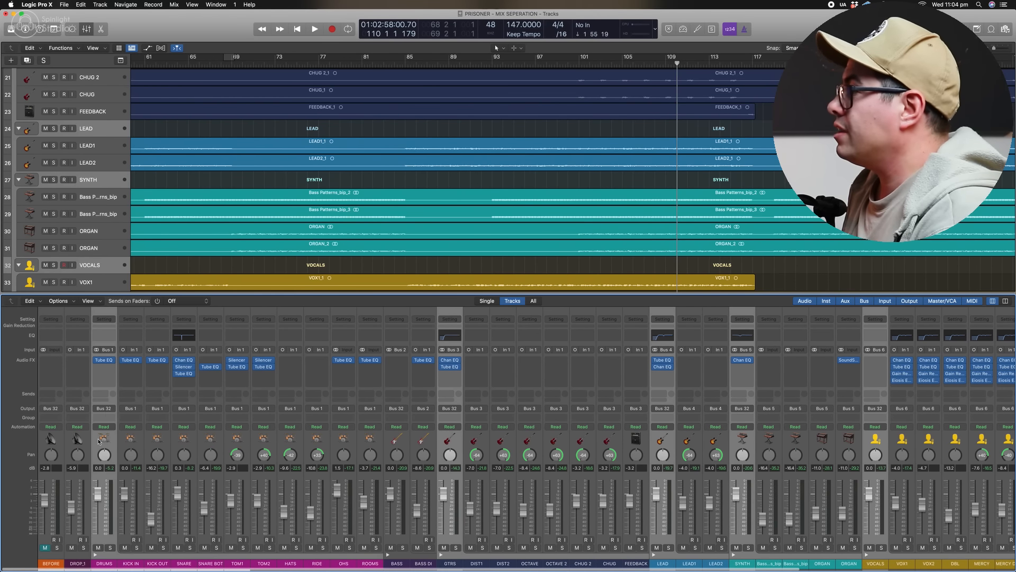
pyautogui.click(100, 396)
pyautogui.moveTo(103, 404)
pyautogui.click(168, 368)
pyautogui.keyDown('alt'); pyautogui.click(112, 394); pyautogui.keyUp('alt')
pyautogui.hscroll(6, 344, 403)
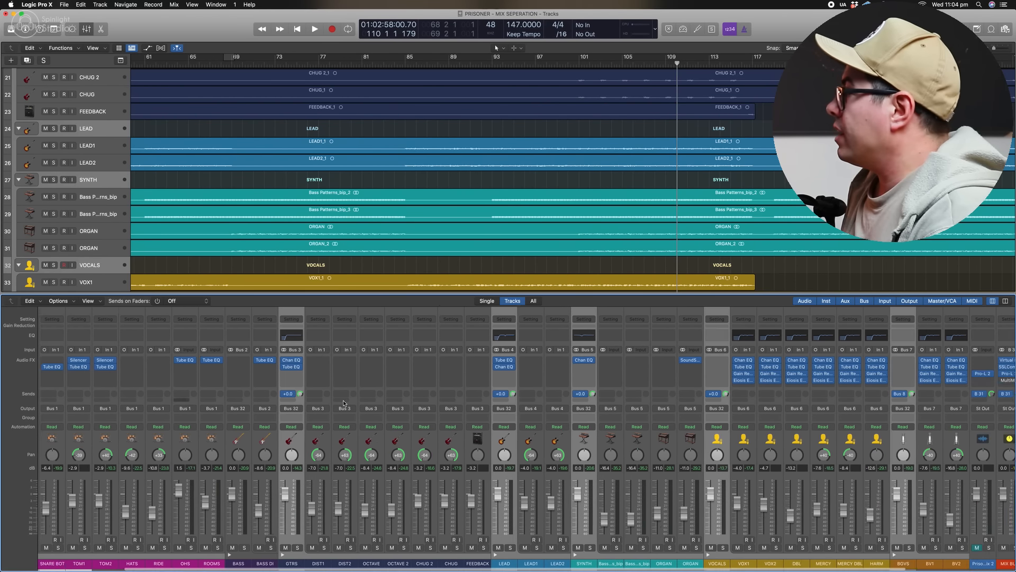
pyautogui.hscroll(5, 344, 403)
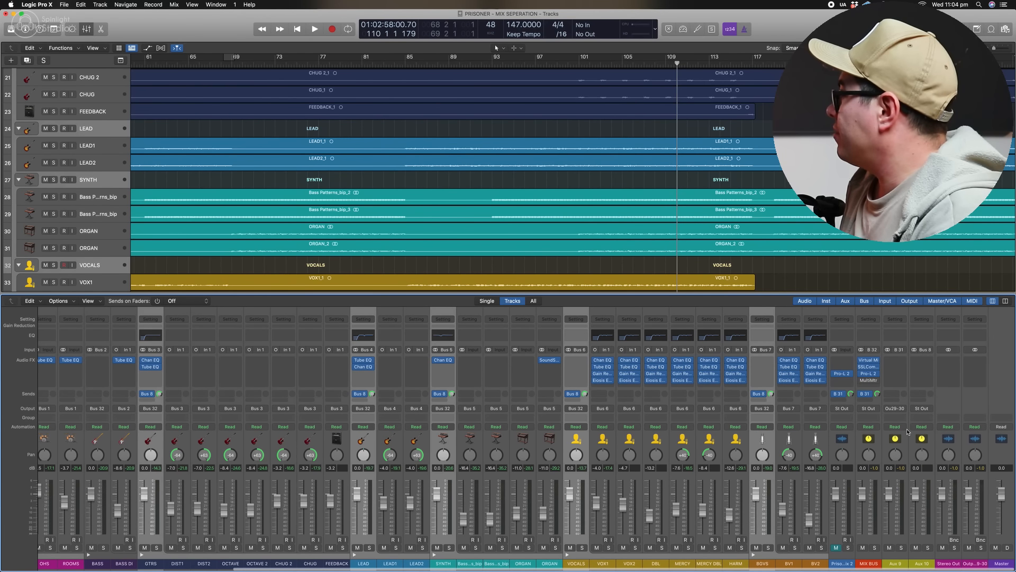
# Insert the Relab LX480 Essentials reverb on the Bus 8 aux channel and load its Medium Plate preset.
pyautogui.click(924, 441)
pyautogui.click(921, 360)
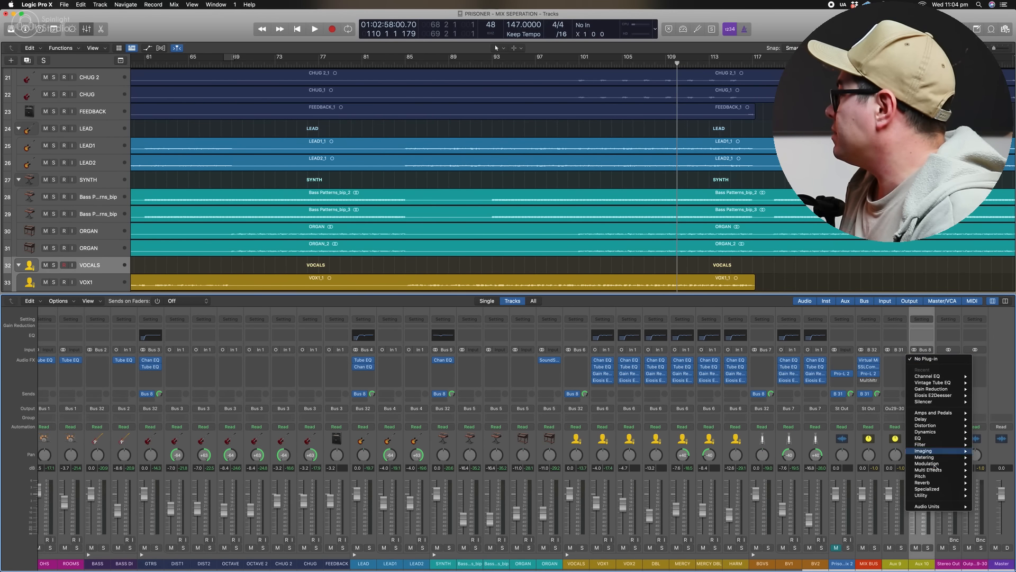
pyautogui.moveTo(940, 506)
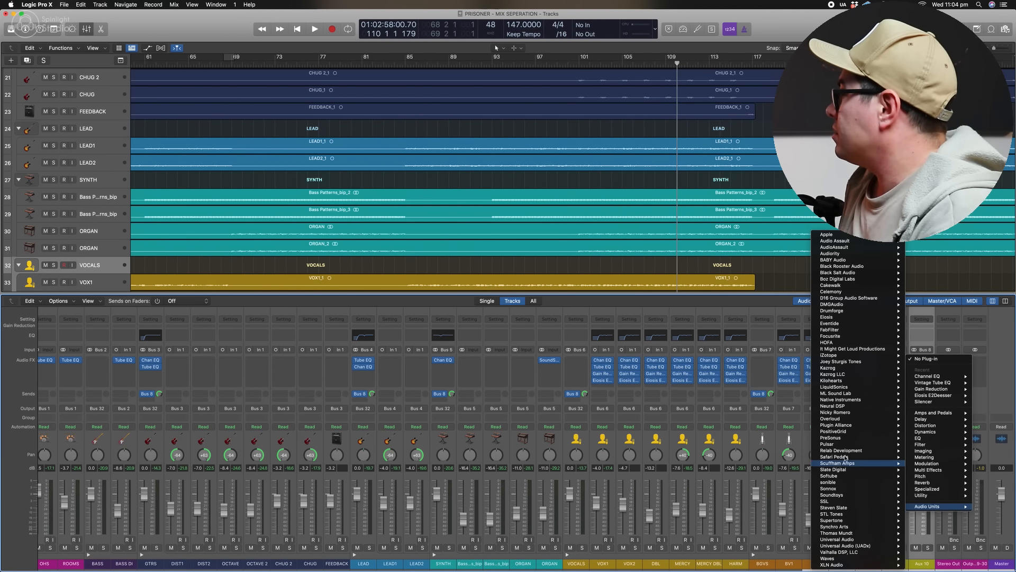
pyautogui.click(732, 450)
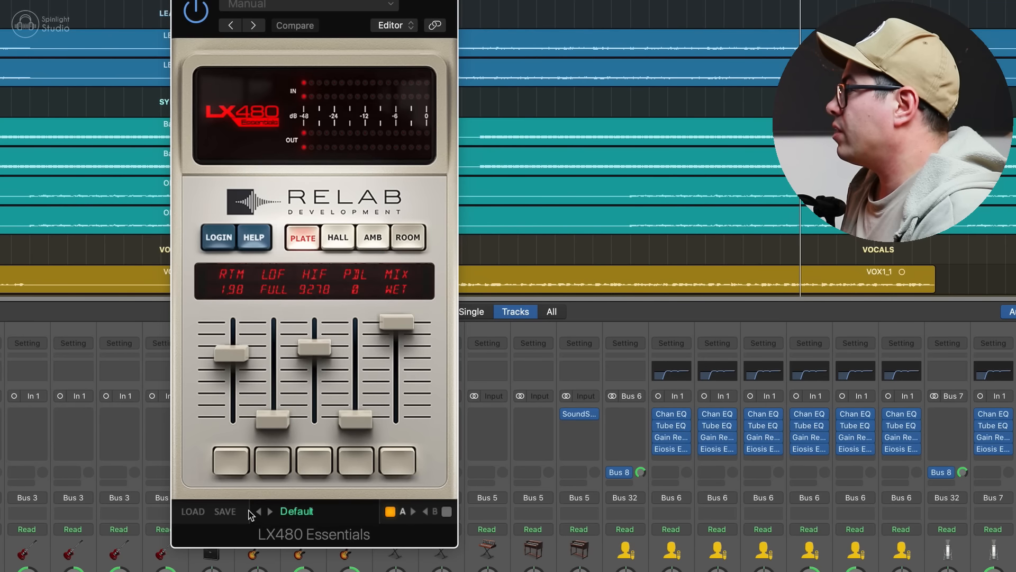
pyautogui.click(310, 506)
pyautogui.moveTo(348, 487)
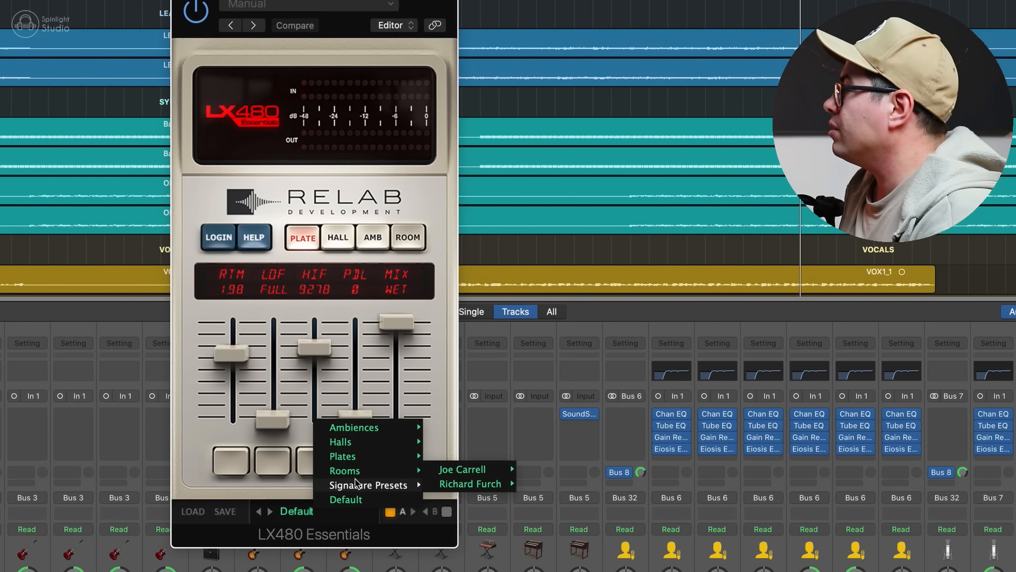
pyautogui.moveTo(371, 456)
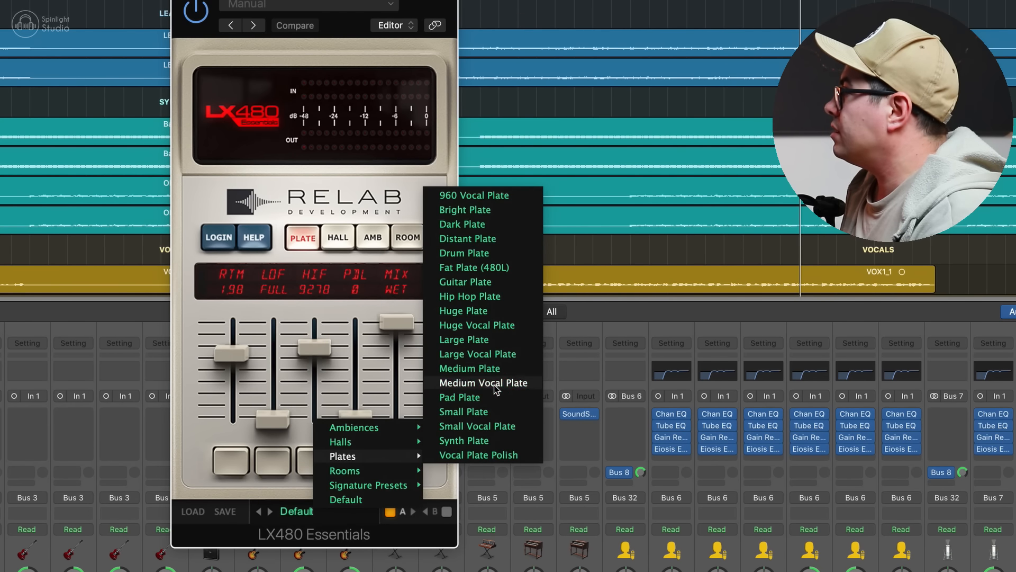
pyautogui.click(499, 369)
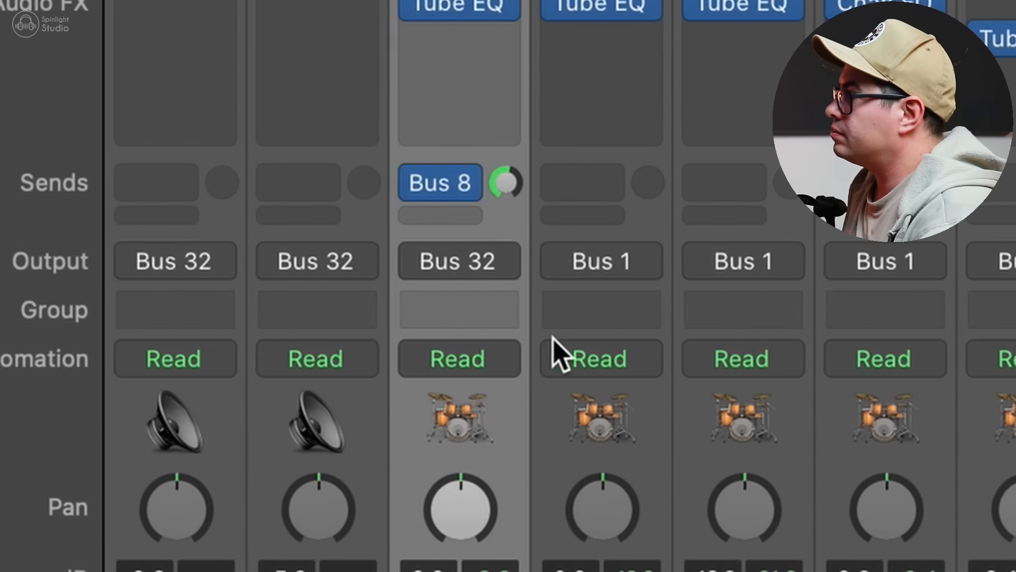
# Set the DRUMS channel's Bus 8 reverb send to about -6.3 dB.
pyautogui.moveTo(503, 194); pyautogui.dragTo(502, 208)
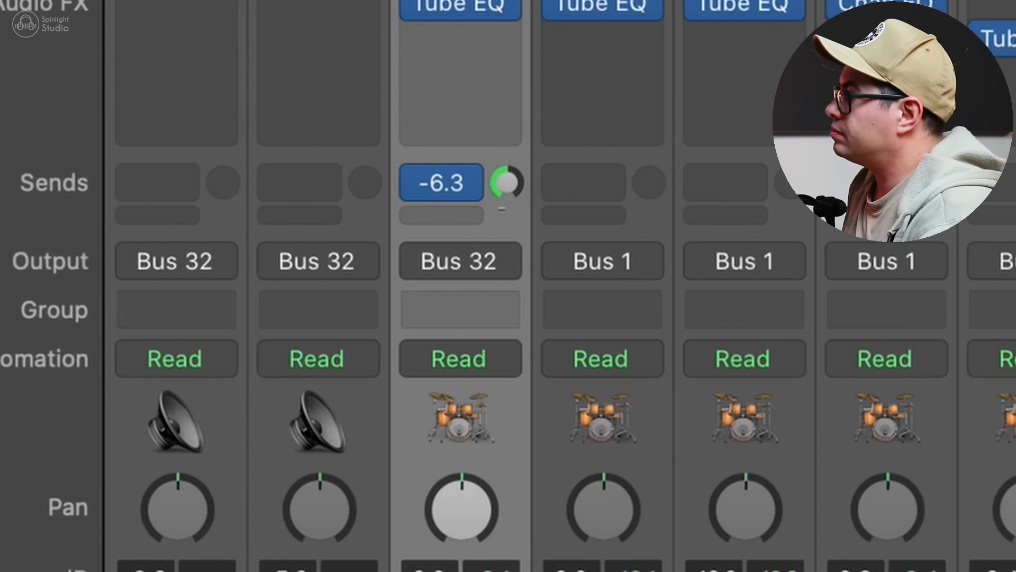
pyautogui.hscroll(1, 849, 4)
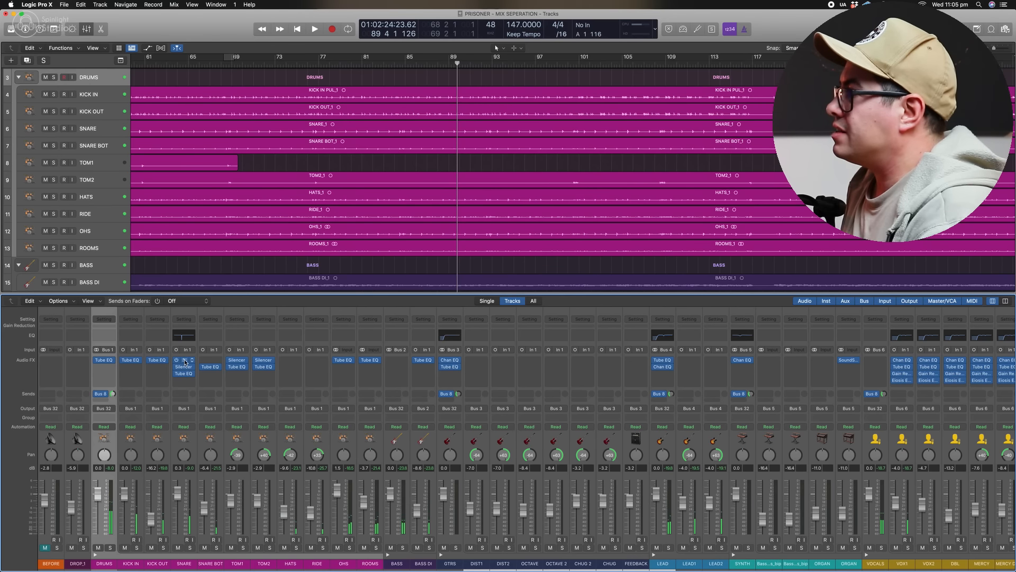
# On SNARE's Channel EQ, cut 5.8 dB at 402 Hz and boost 0.8 dB at 2380 Hz and 3.4 dB with the high shelf near 7200 Hz.
pyautogui.click(184, 360)
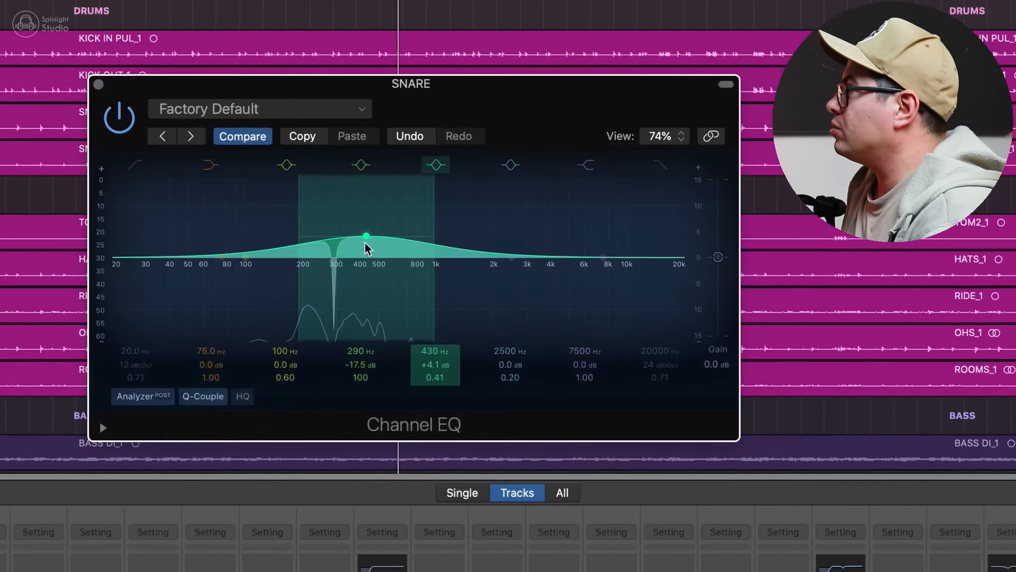
pyautogui.moveTo(368, 247); pyautogui.dragTo(341, 350)
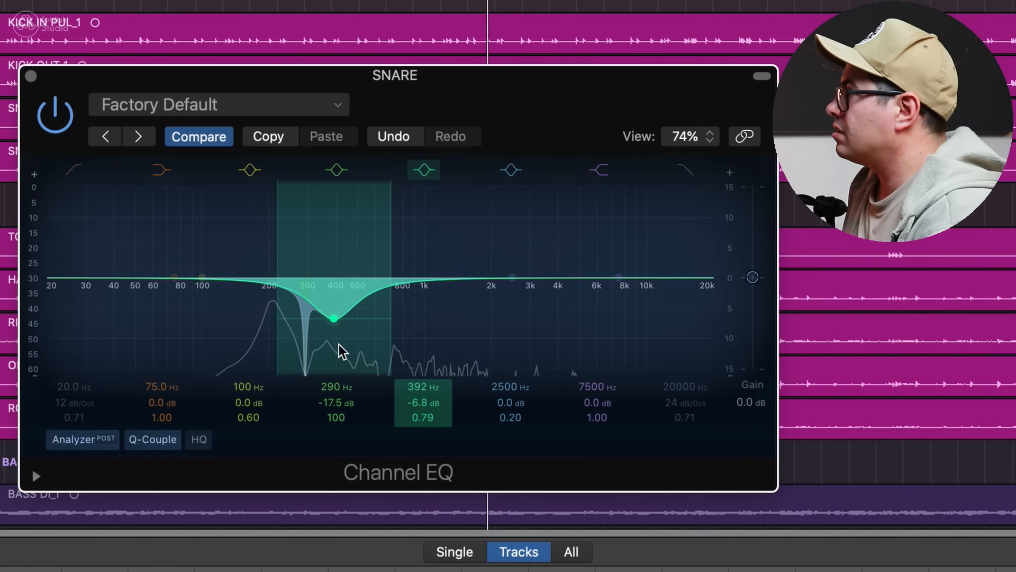
pyautogui.moveTo(487, 336); pyautogui.dragTo(512, 325)
pyautogui.moveTo(672, 339)
pyautogui.mouseDown()
pyautogui.moveTo(670, 284)
pyautogui.moveTo(673, 323)
pyautogui.mouseUp()
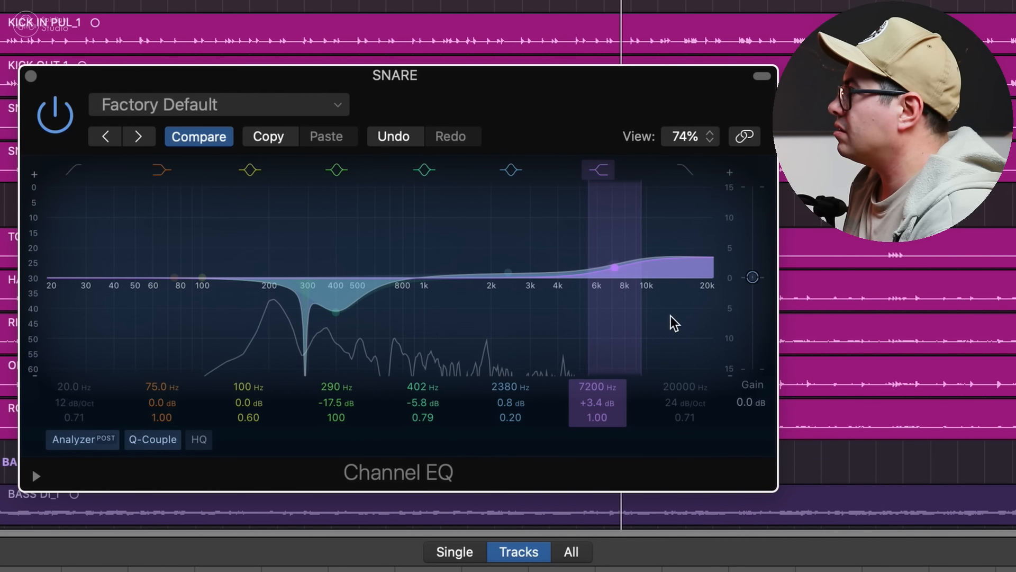
# Boost SNARE's Channel EQ 0.9 dB at 142 Hz, lower the low shelf 3.4 dB at 76 Hz, and close the EQ.
pyautogui.moveTo(237, 271); pyautogui.dragTo(266, 271)
pyautogui.moveTo(126, 315); pyautogui.dragTo(125, 340)
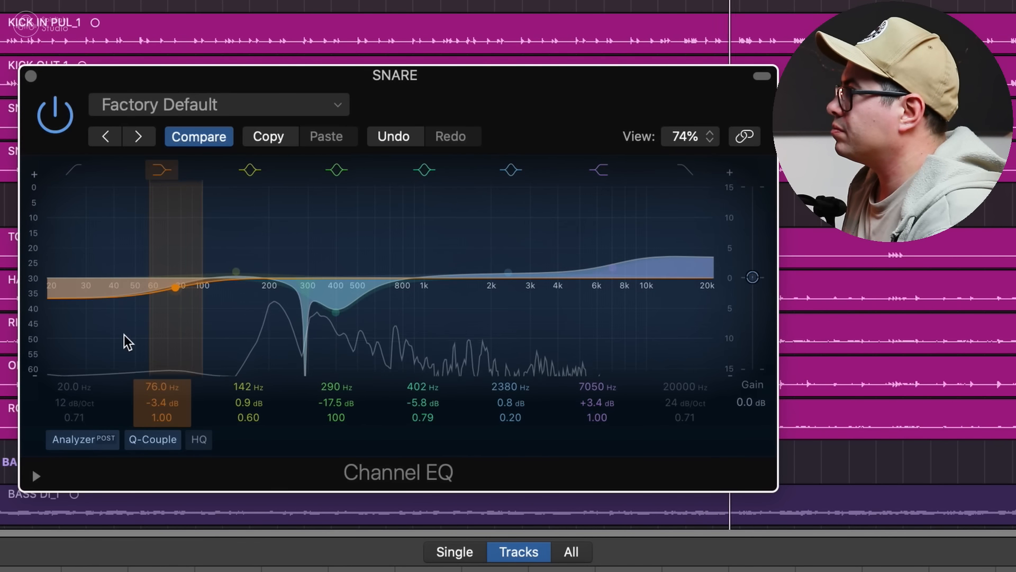
pyautogui.click(30, 76)
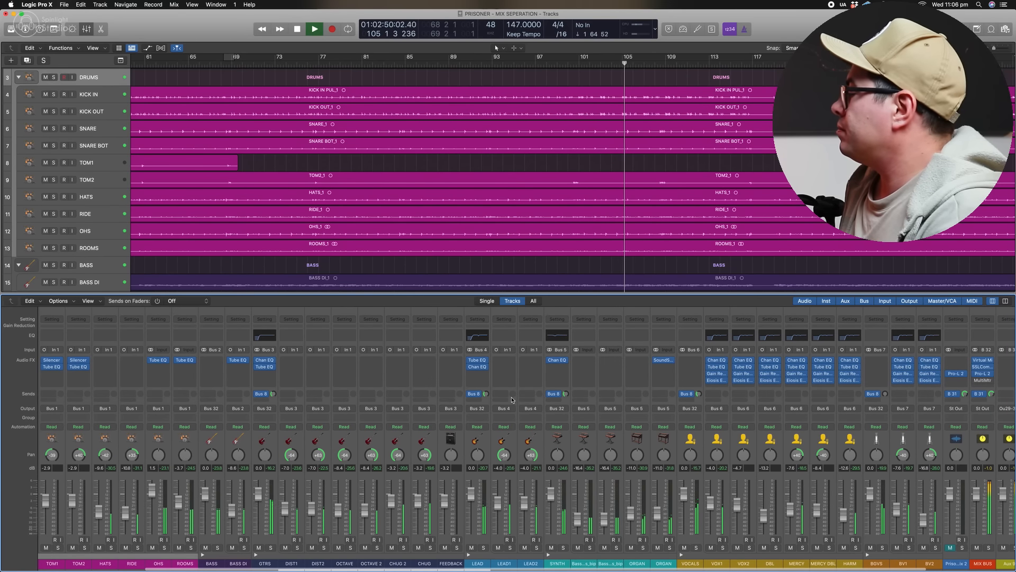
# Add a Bus 9 send to all individual drum channels from KICK IN through ROOMS together.
pyautogui.hscroll(3, 699, 383)
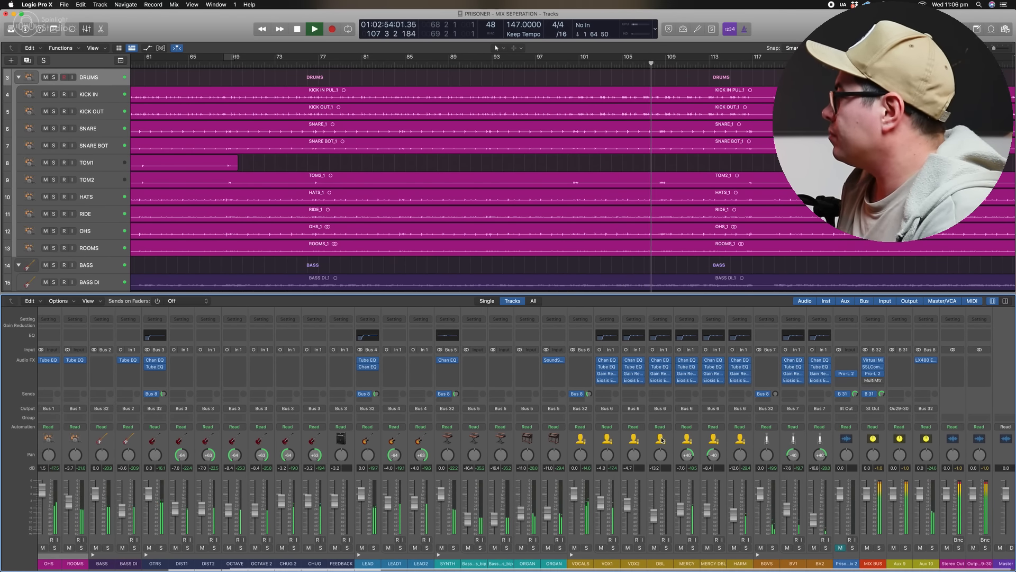
pyautogui.hscroll(-10, 662, 439)
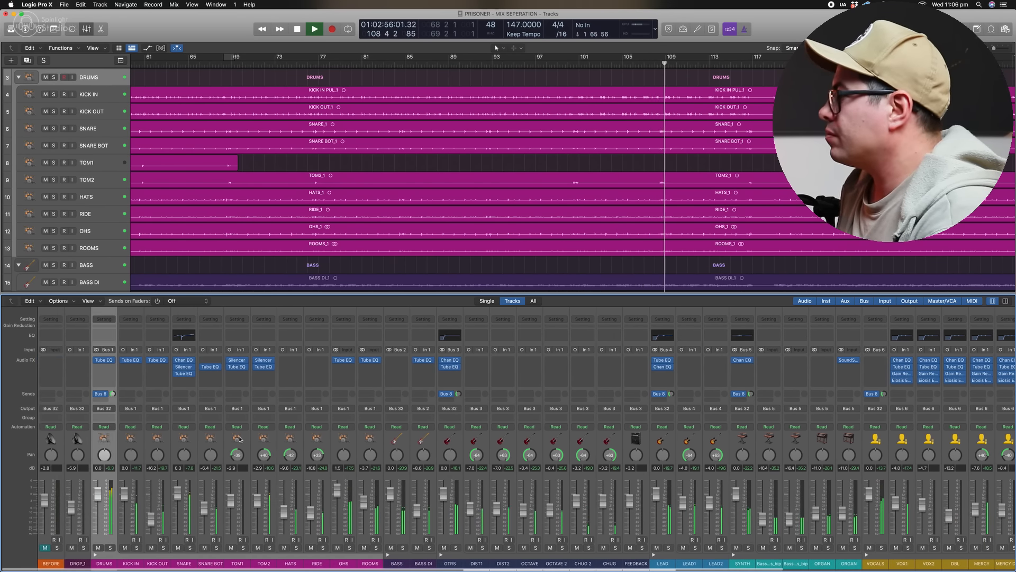
pyautogui.moveTo(126, 441); pyautogui.dragTo(360, 439)
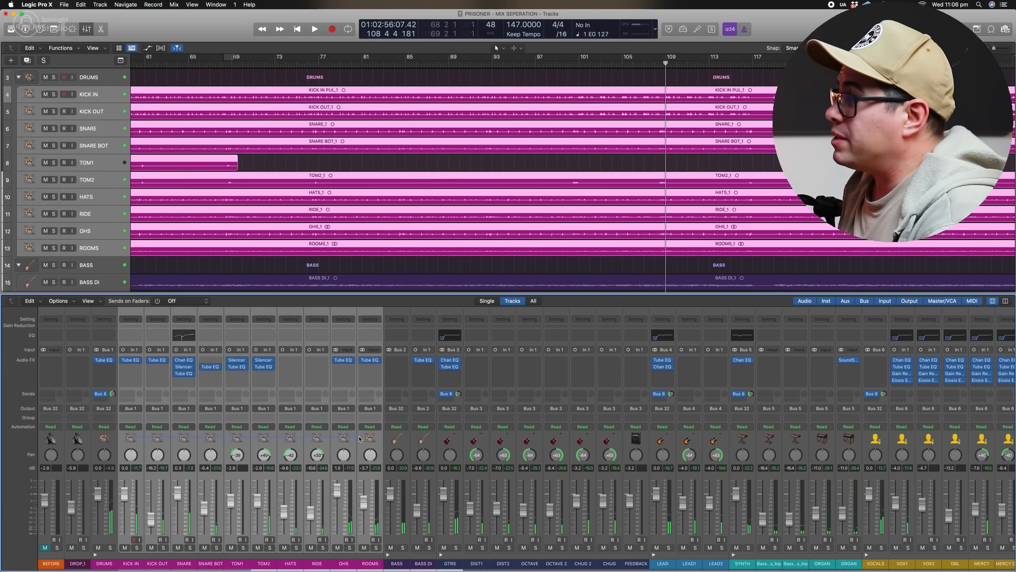
pyautogui.click(336, 394)
pyautogui.moveTo(342, 404)
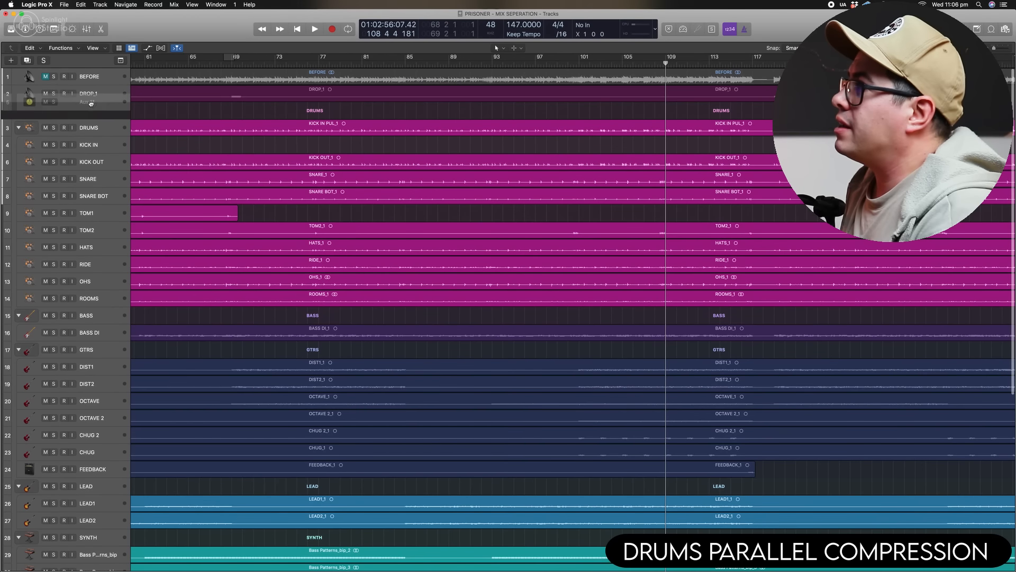
# Move the Aux 11 track into the DRUMS stack directly above KICK IN, and show the mixer again.
pyautogui.moveTo(91, 108)
pyautogui.mouseDown()
pyautogui.moveTo(91, 148)
pyautogui.moveTo(91, 127)
pyautogui.mouseUp()
pyautogui.press('x')
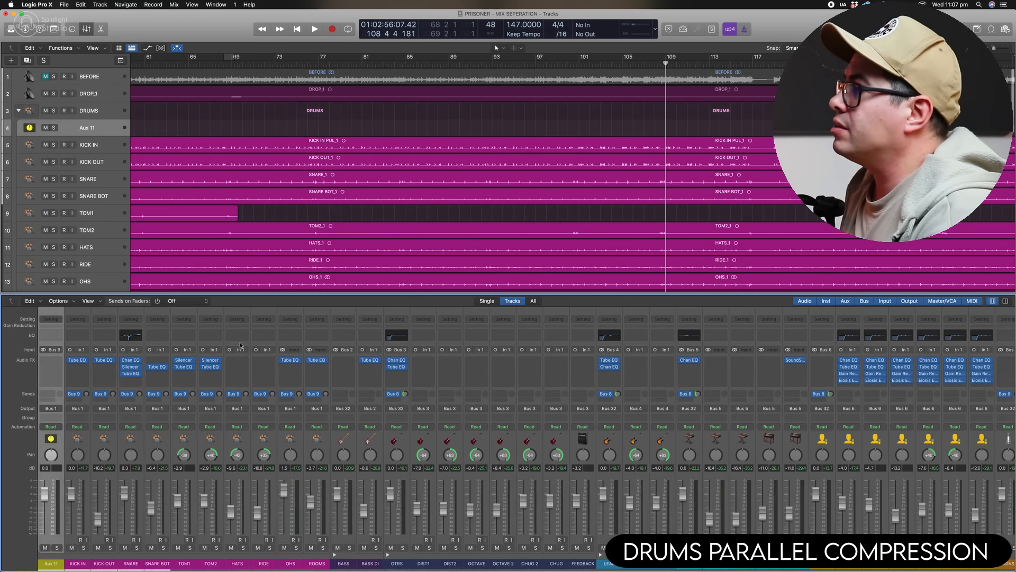
# Insert a Compressor on the Aux 11 channel for parallel drum compression.
pyautogui.hscroll(2, 116, 451)
pyautogui.click(130, 364)
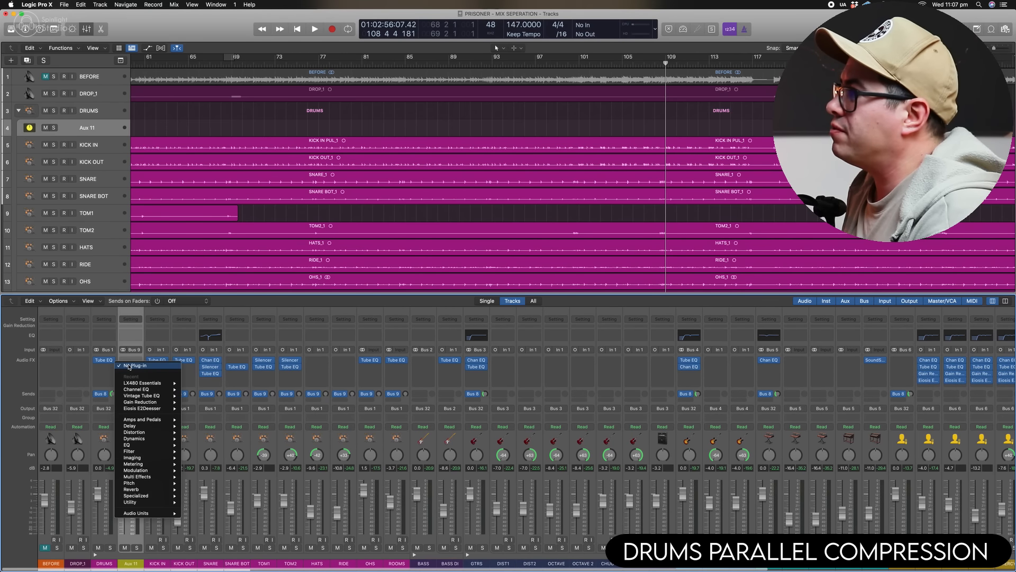
pyautogui.moveTo(139, 390)
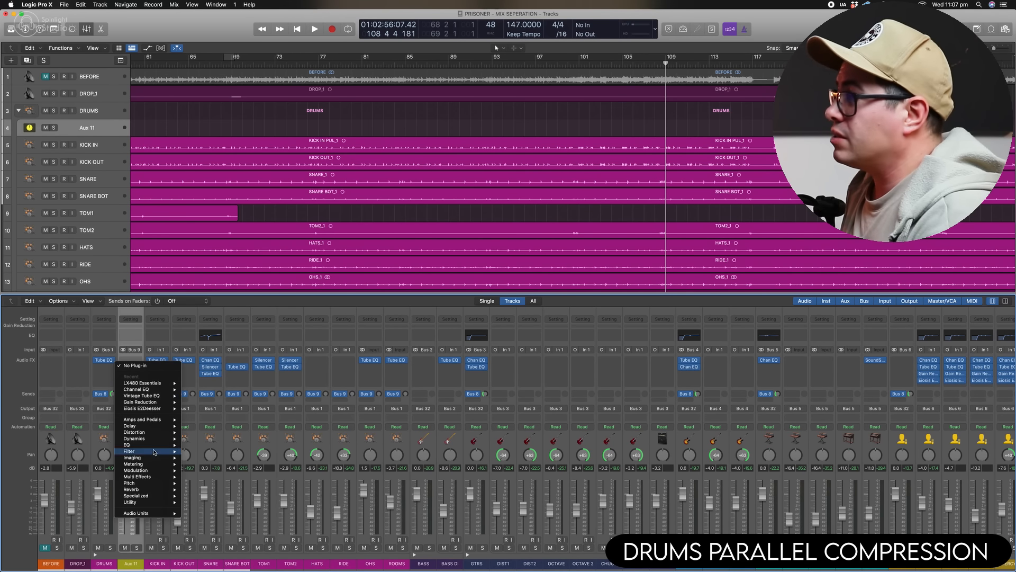
pyautogui.moveTo(159, 438)
pyautogui.click(262, 445)
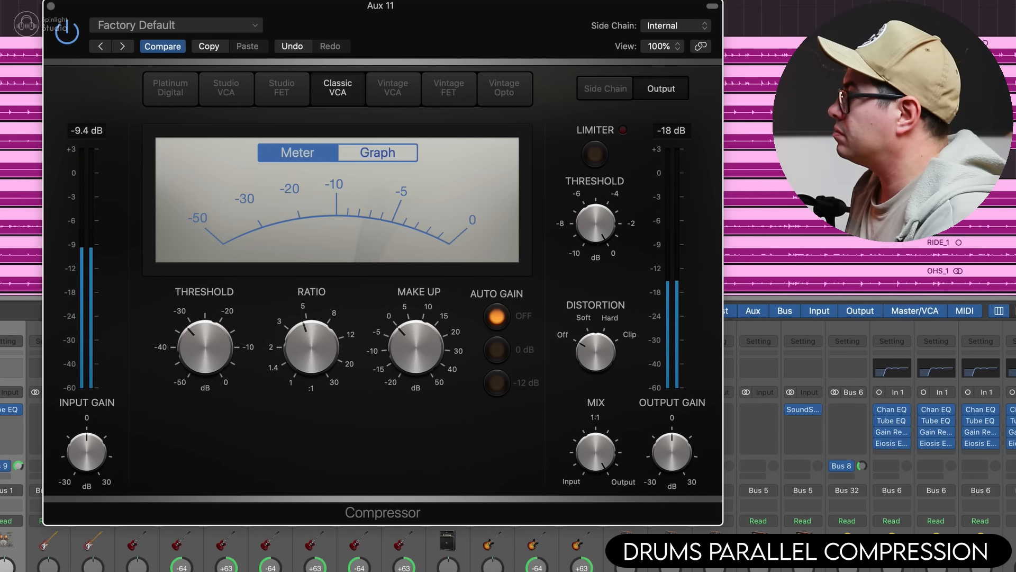
# Audition the Vintage FET and Classic VCA models in Aux 11's Compressor, choose Studio FET, and raise the attack slightly above 0 ms.
pyautogui.click(443, 94)
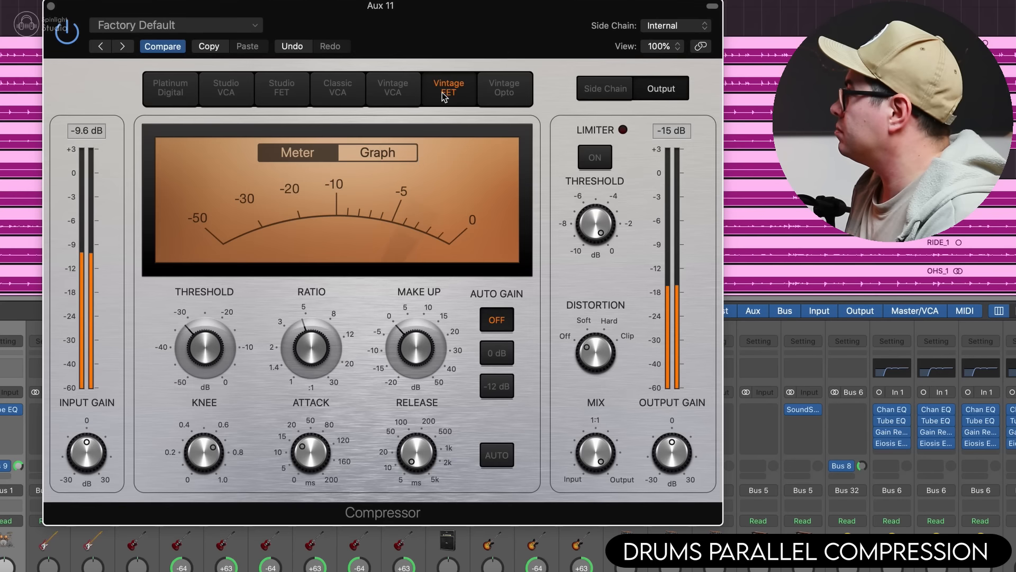
pyautogui.click(338, 93)
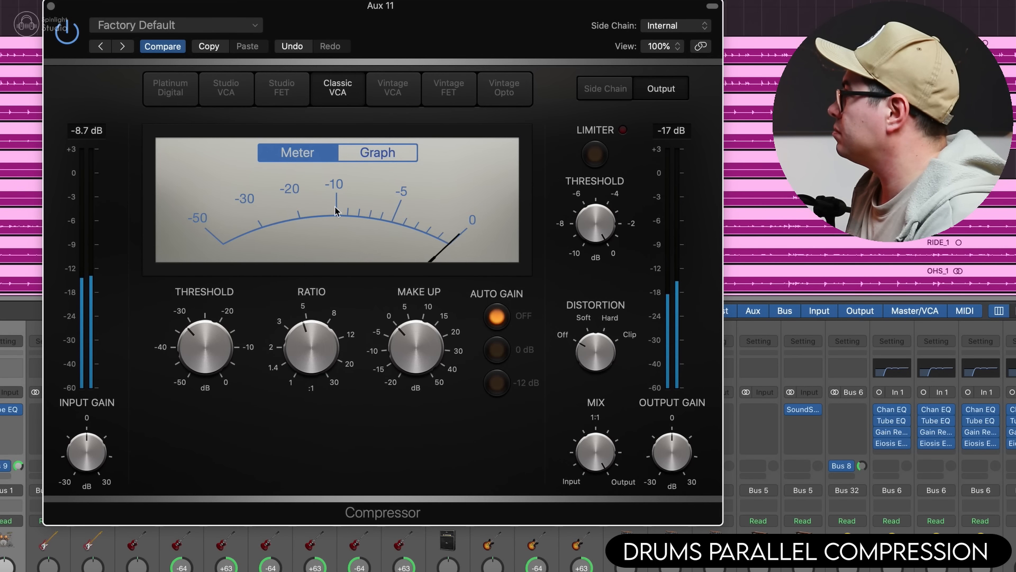
pyautogui.click(293, 94)
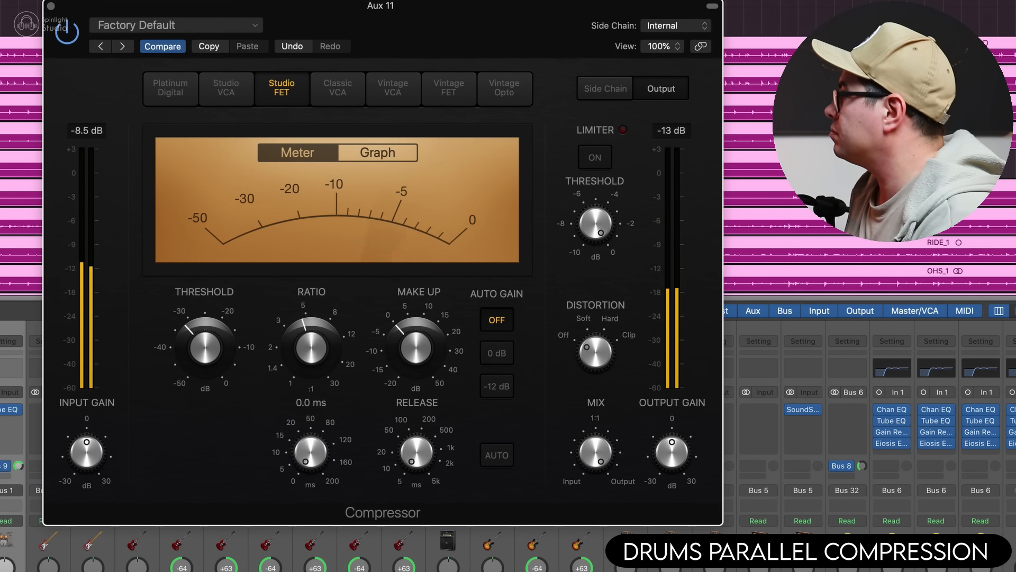
pyautogui.moveTo(325, 376); pyautogui.dragTo(329, 367)
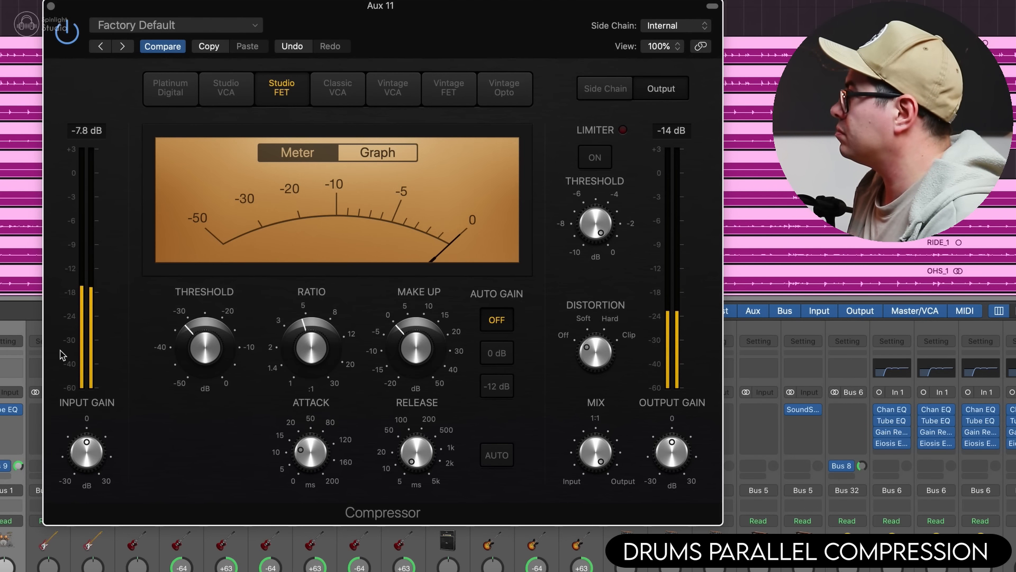
pyautogui.moveTo(231, 321); pyautogui.dragTo(232, 321)
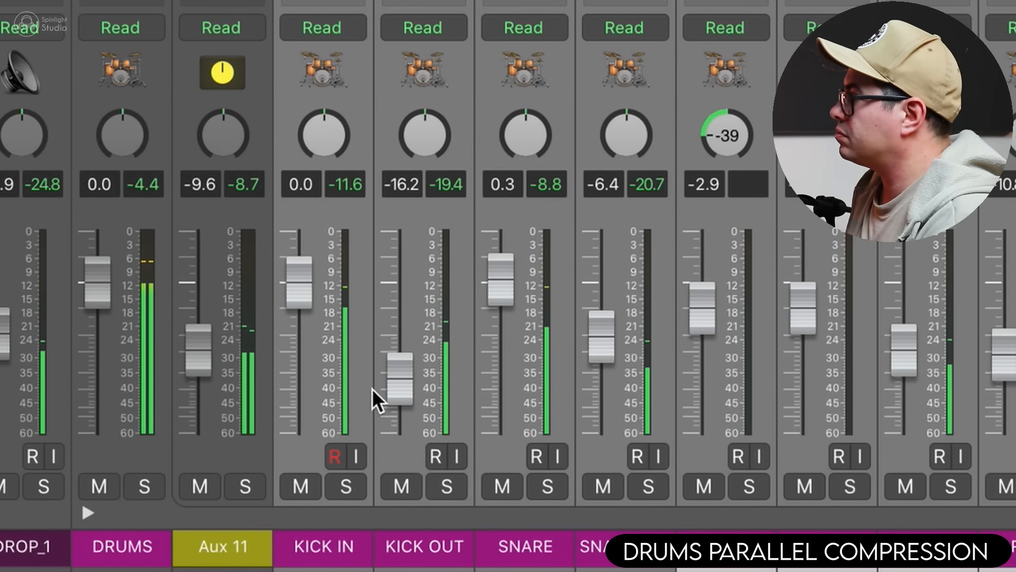
# Lower the Aux 11 fader to -11.4 dB and mute the channel to hear the drums without parallel compression.
pyautogui.moveTo(199, 351); pyautogui.dragTo(199, 462)
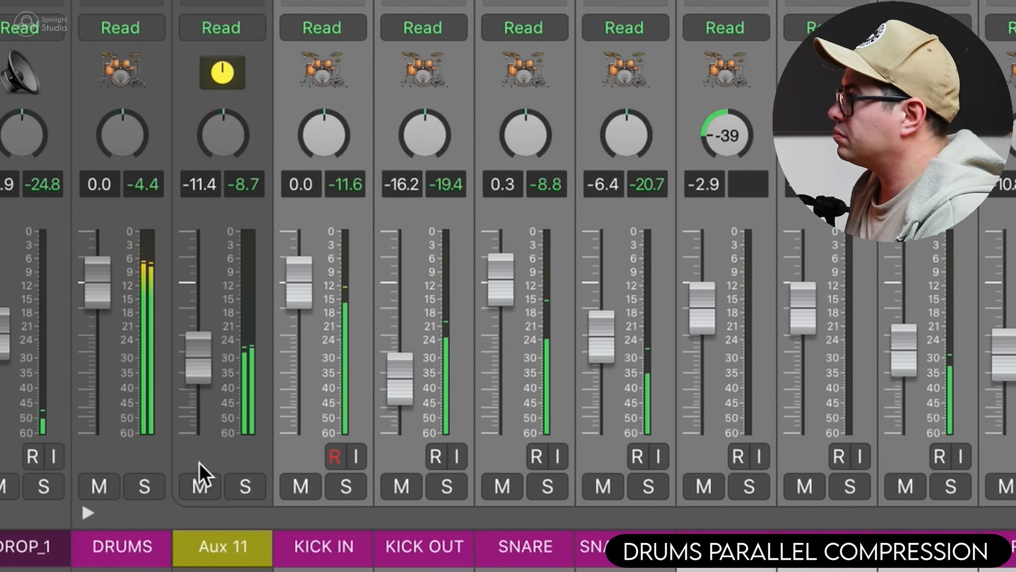
pyautogui.click(194, 480)
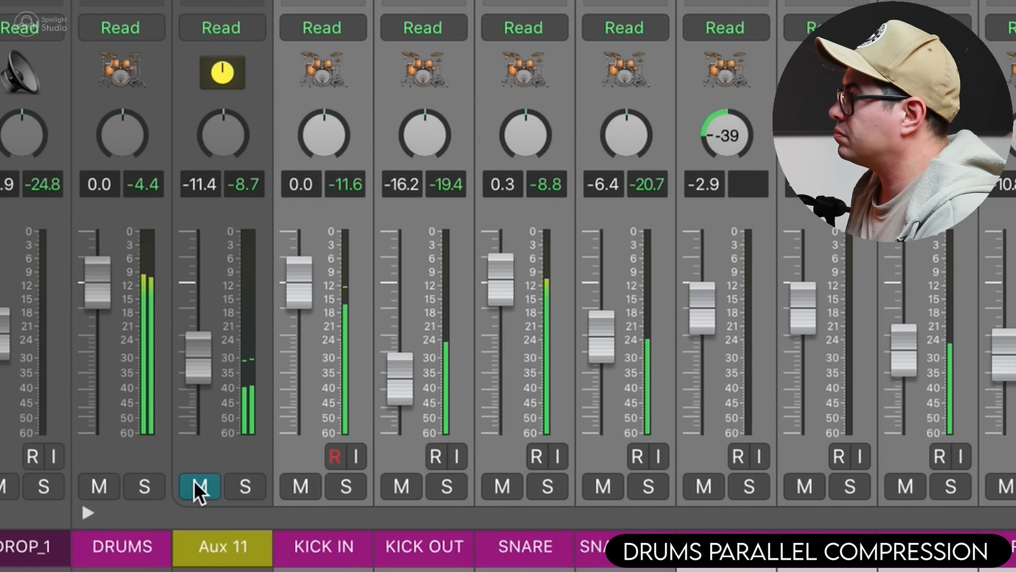